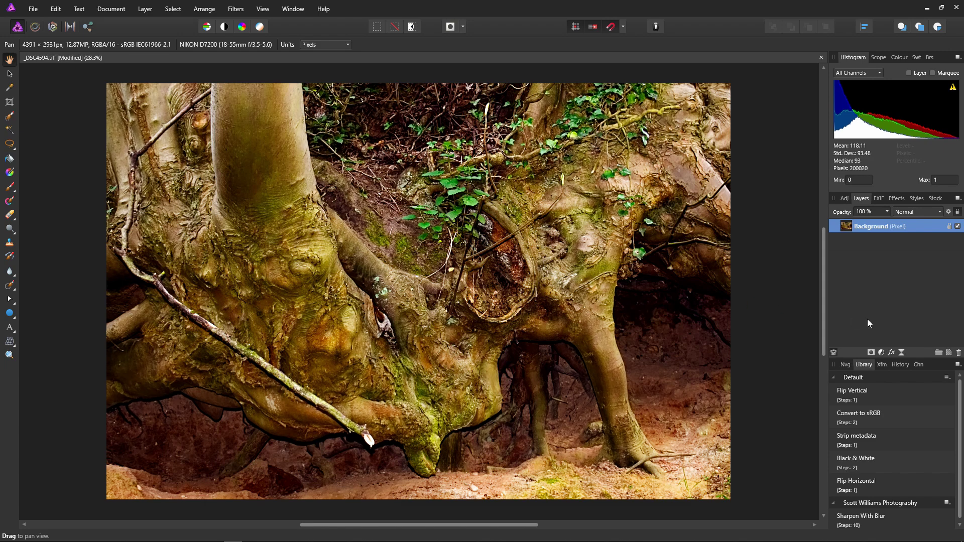
Add a Colour Balance adjustment above the tree photo and set Cyan/Red to -100% for the shadows
left_click(882, 353)
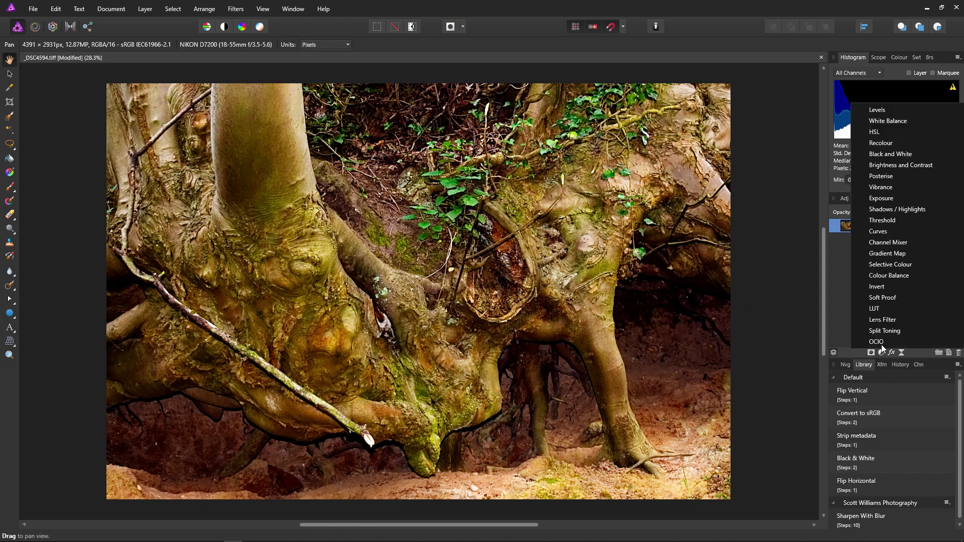
left_click(874, 276)
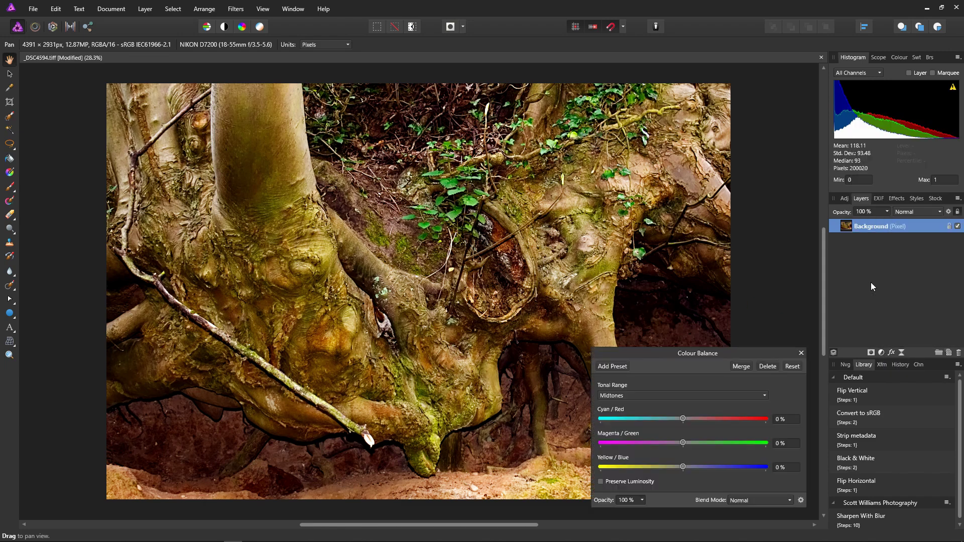
left_click(703, 396)
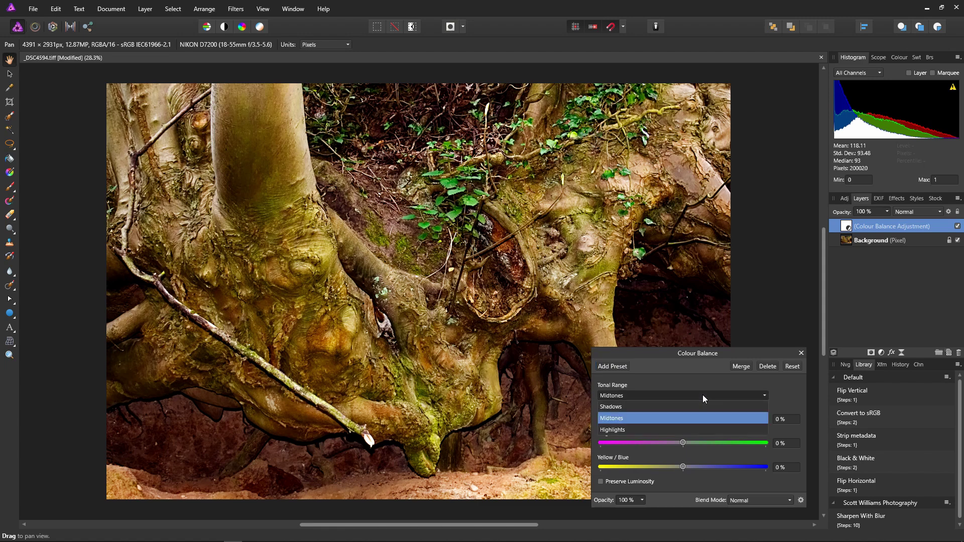
left_click(662, 407)
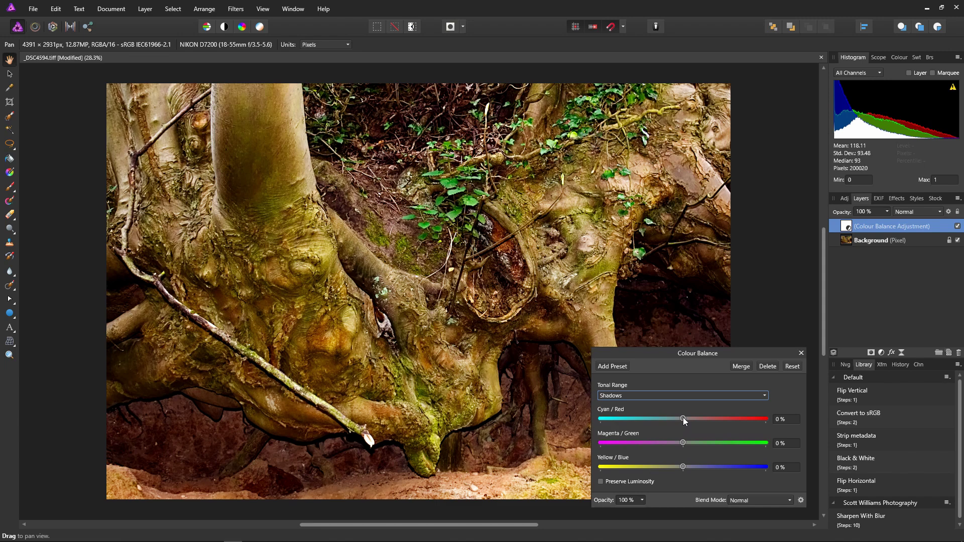
left_click_drag(683, 419, 598, 420)
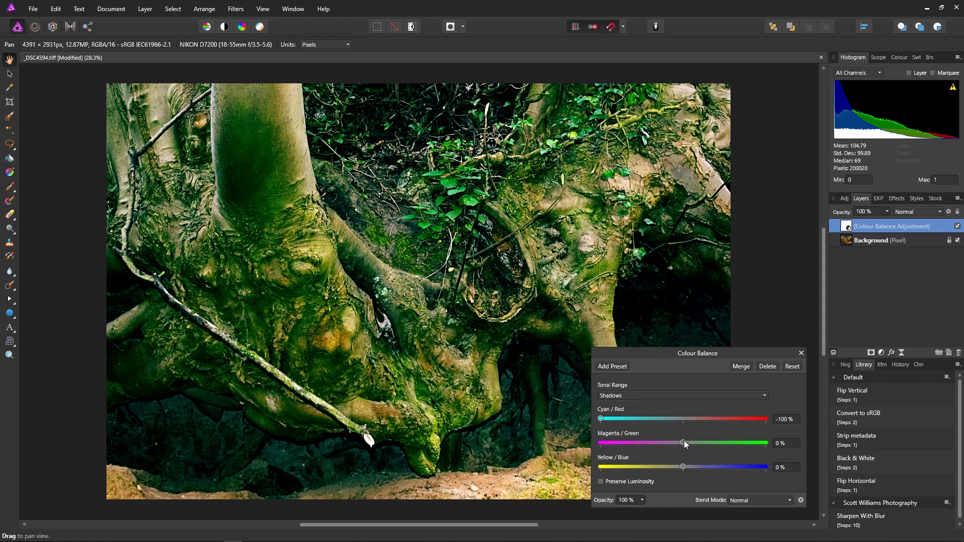
Try shifting the shadows' Magenta/Green to 32% and Yellow/Blue to 45%, returning each to 0%
left_click_drag(688, 441, 696, 442)
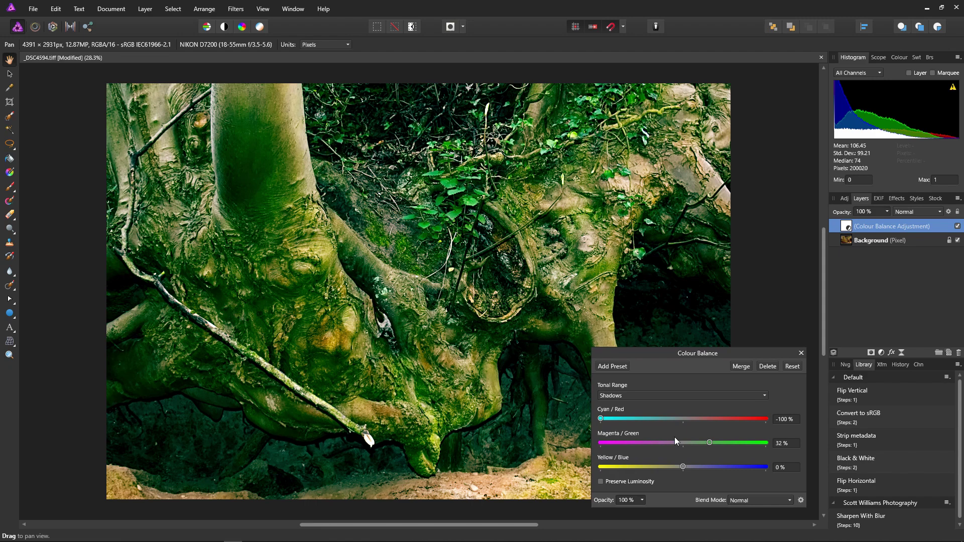
left_click_drag(708, 444, 720, 467)
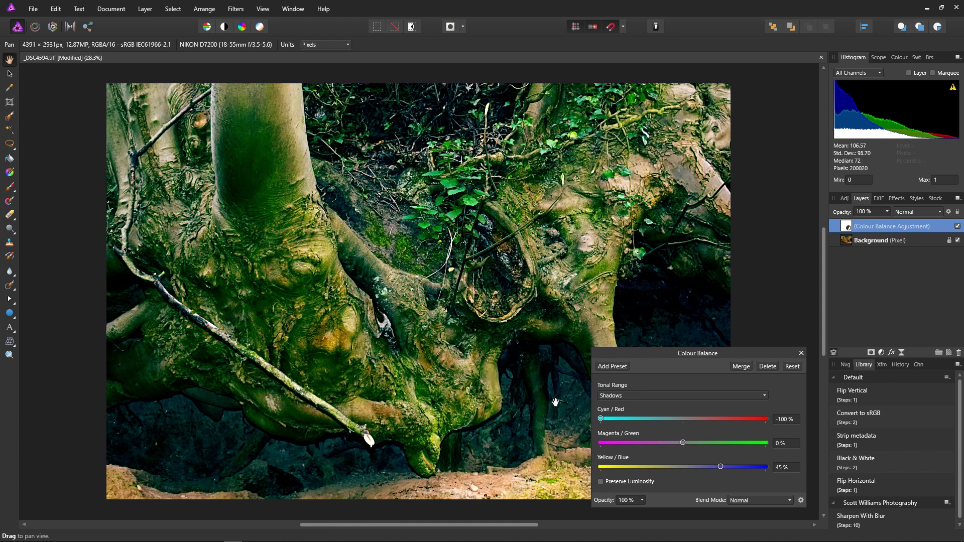
left_click_drag(710, 471, 685, 473)
Set the highlights' Cyan/Red to 100% and Yellow/Blue to -100% in the Colour Balance adjustment
left_click(668, 397)
left_click(664, 431)
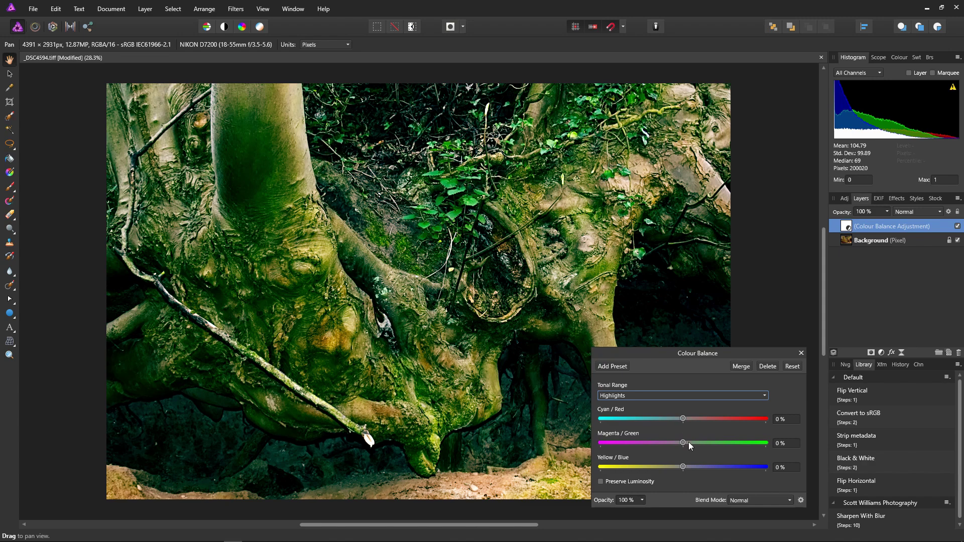
left_click_drag(683, 420, 765, 424)
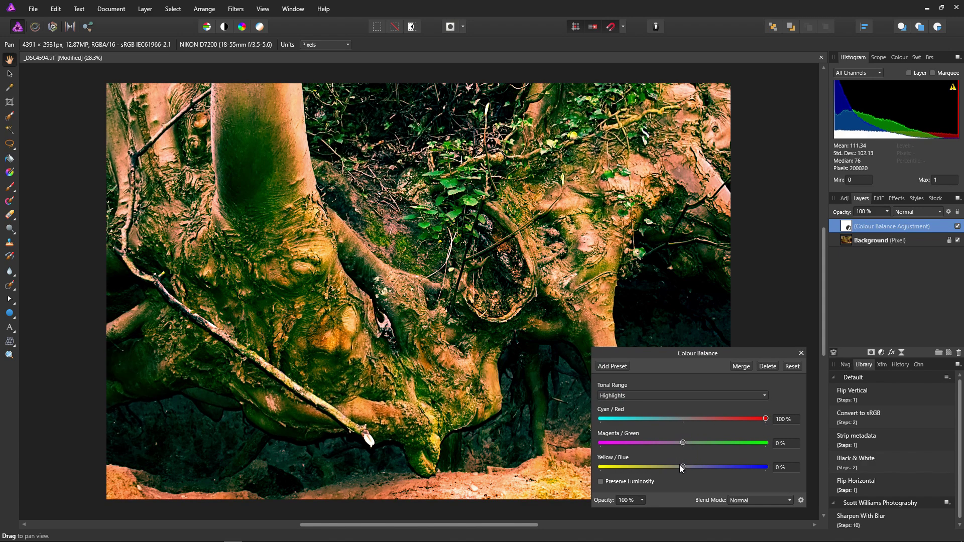
left_click_drag(679, 466, 597, 471)
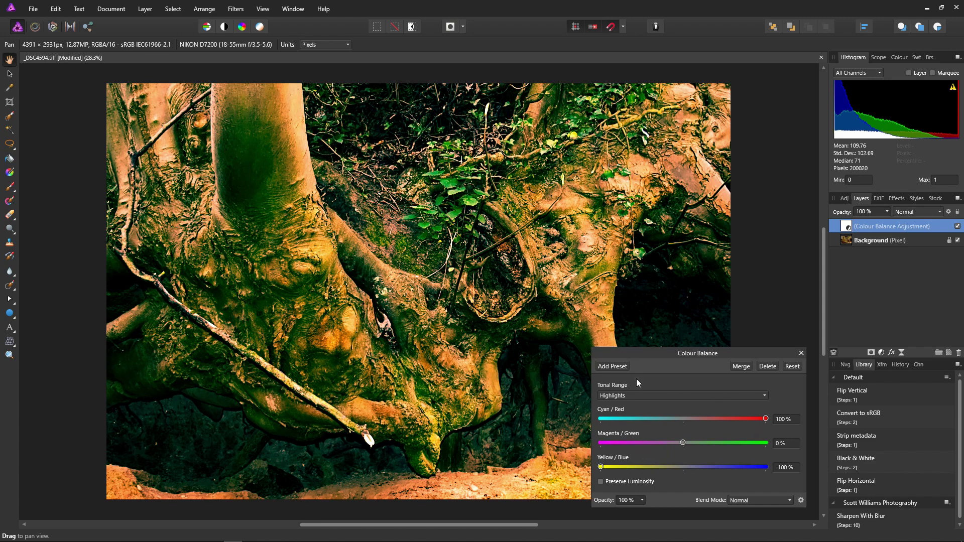
mouse_move(601, 468)
left_mouse_down()
mouse_move(682, 472)
mouse_move(599, 471)
left_mouse_up()
mouse_move(765, 419)
left_mouse_down()
mouse_move(707, 420)
mouse_move(766, 420)
left_mouse_up()
Set the midtones' Cyan/Red to 53% and shift their Yellow/Blue balance slightly towards yellow
left_click(674, 397)
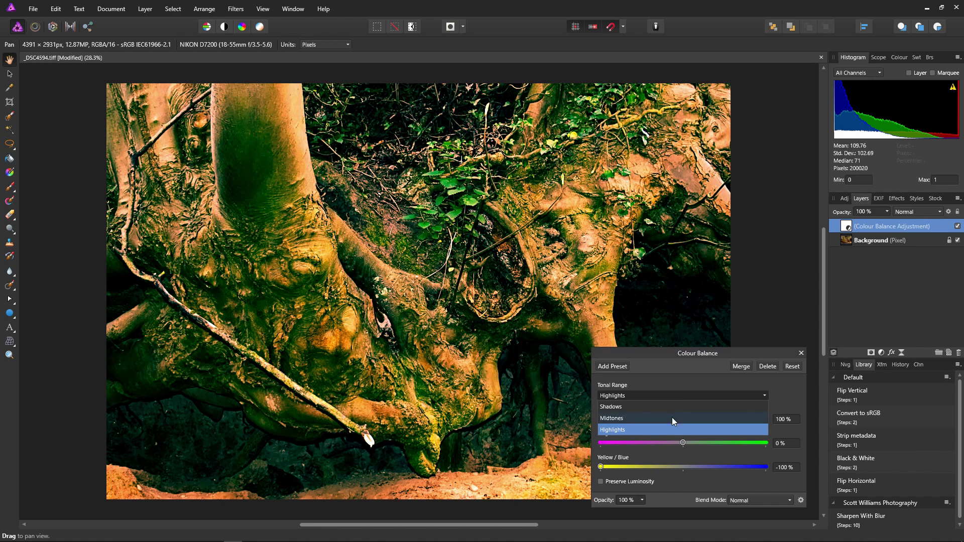
left_click(673, 419)
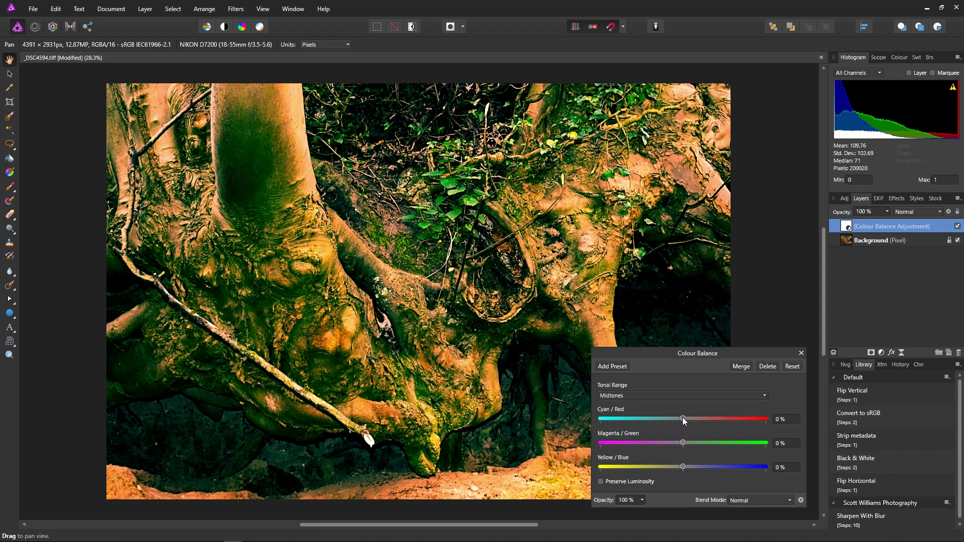
left_click_drag(682, 418, 661, 418)
left_click_drag(683, 467, 691, 467)
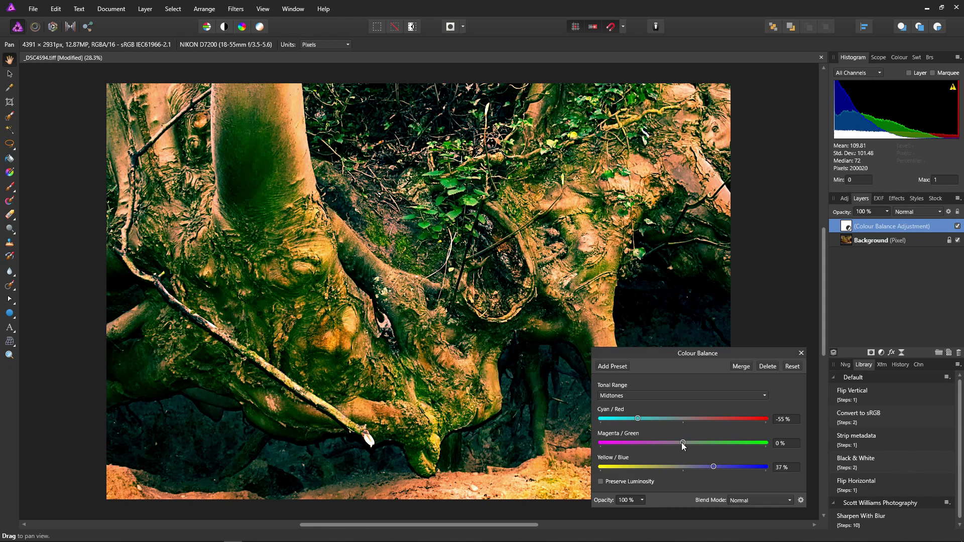
left_click_drag(650, 418, 683, 419)
left_click_drag(713, 467, 727, 419)
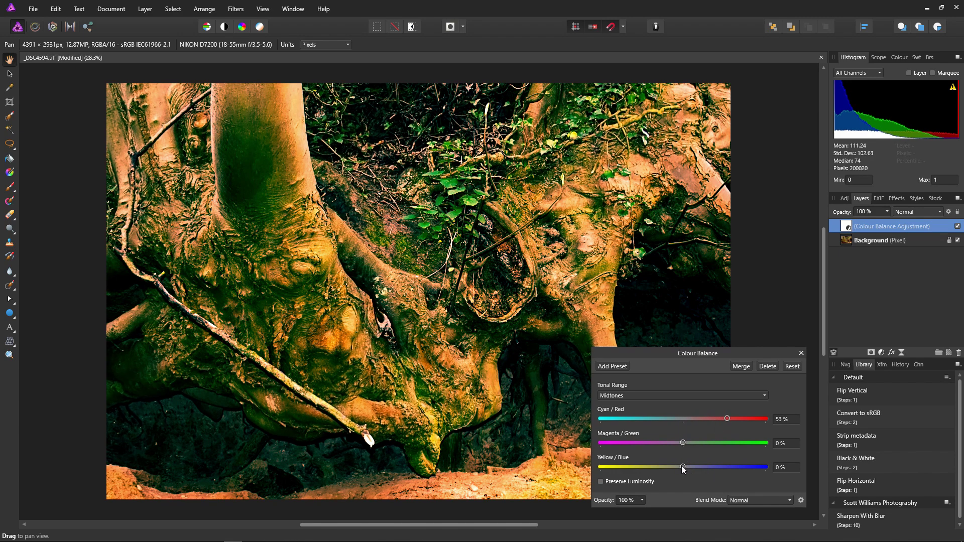
left_click_drag(681, 467, 658, 468)
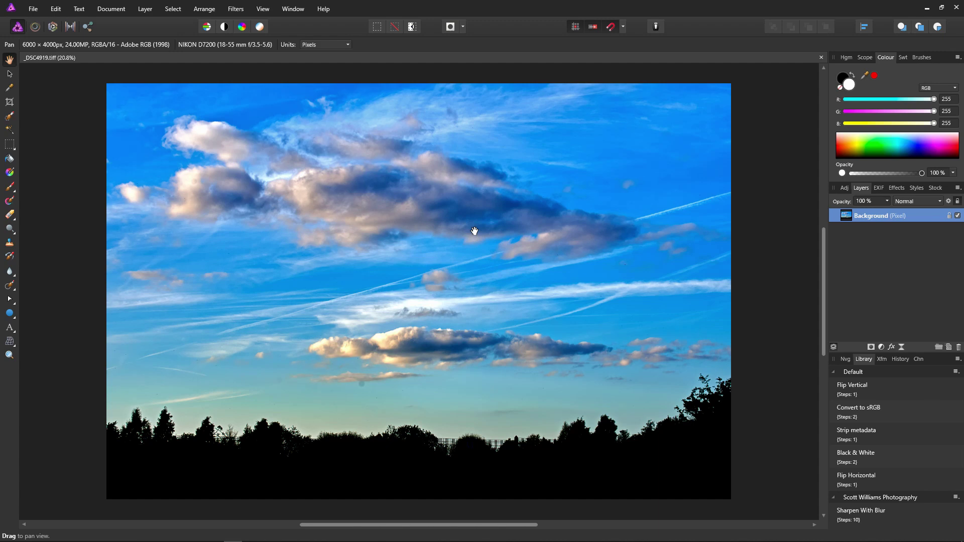
Create a new view of the sky photo _DSC4919.tiff and detach it as a floating window
left_click(268, 9)
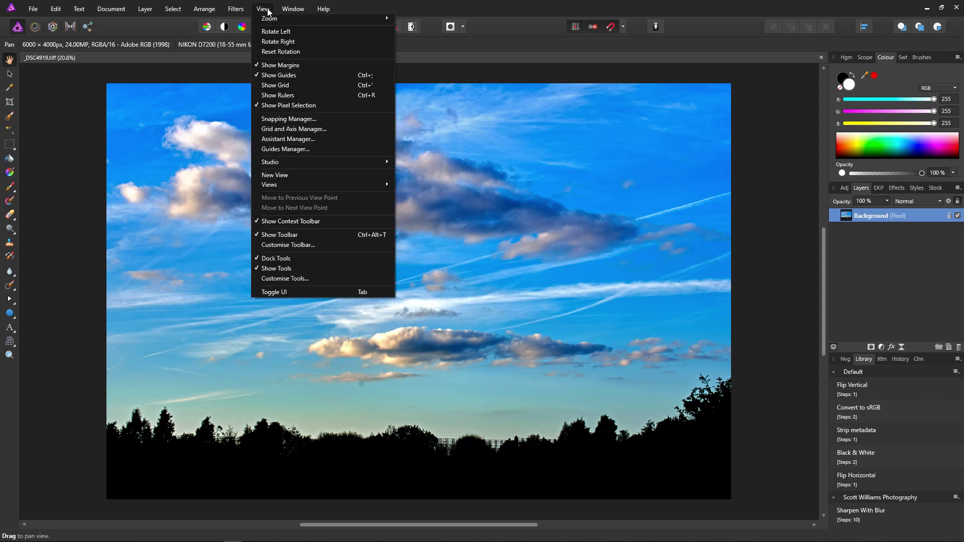
left_click(288, 175)
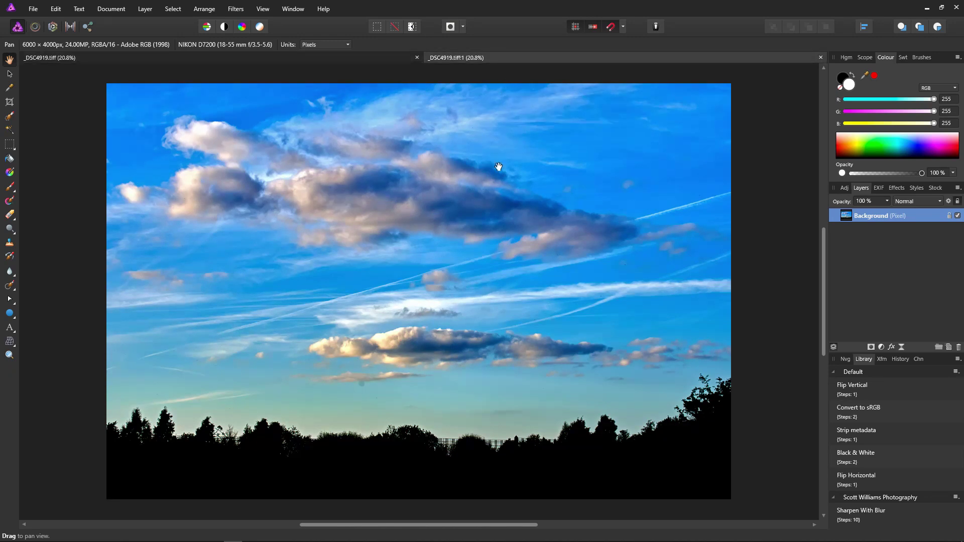
left_click_drag(624, 58, 484, 27)
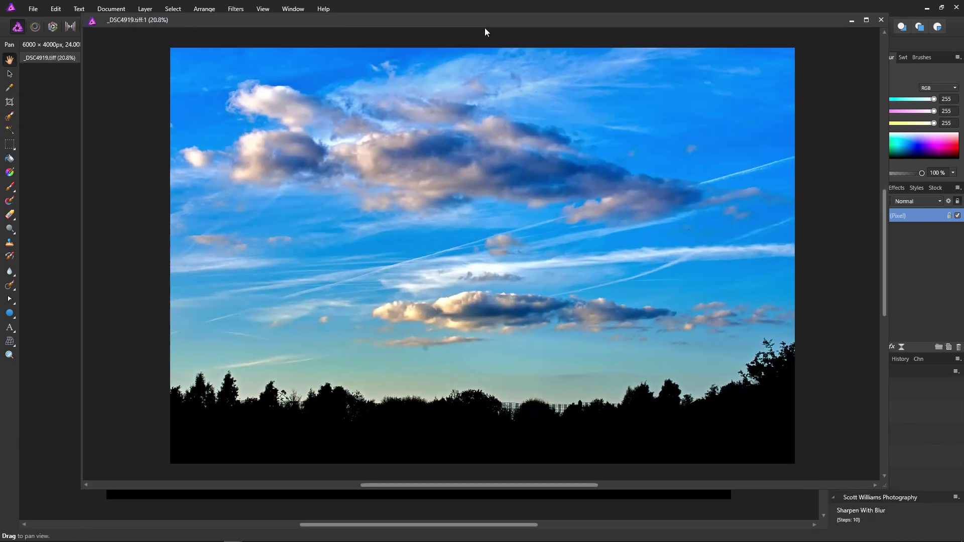
Shrink the floating view, place it over the photo's lower right area, and zoom it out to 8.5%
left_click_drag(885, 486, 401, 245)
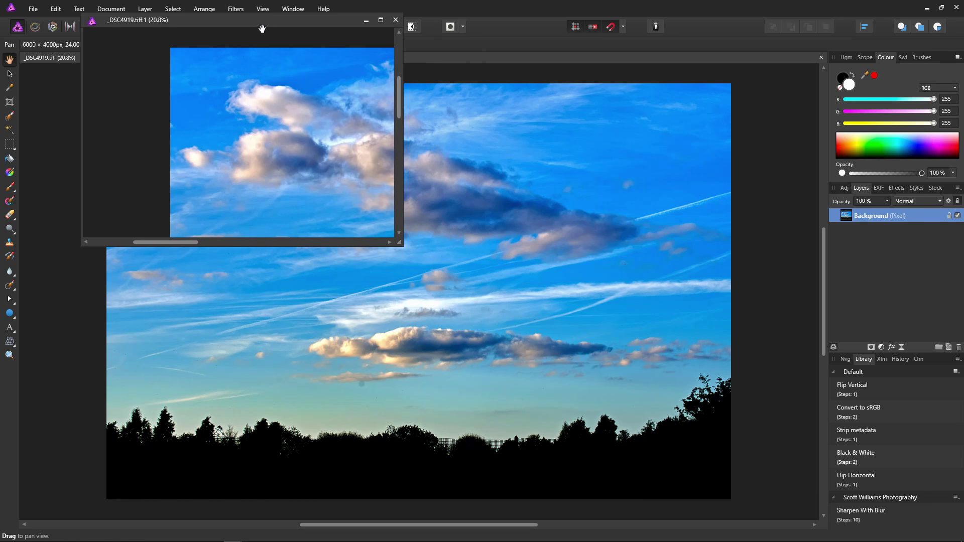
left_click_drag(274, 19, 827, 252)
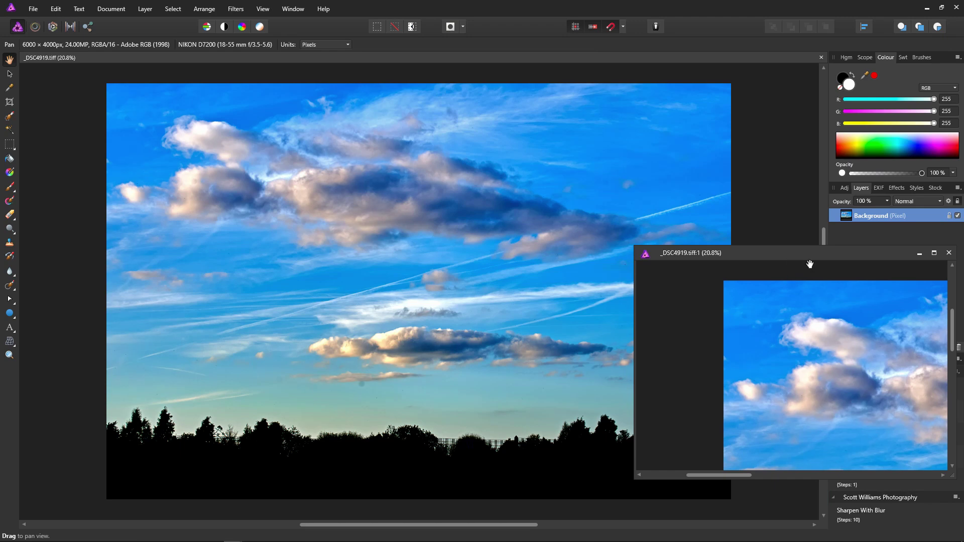
key("ctrl+minus")
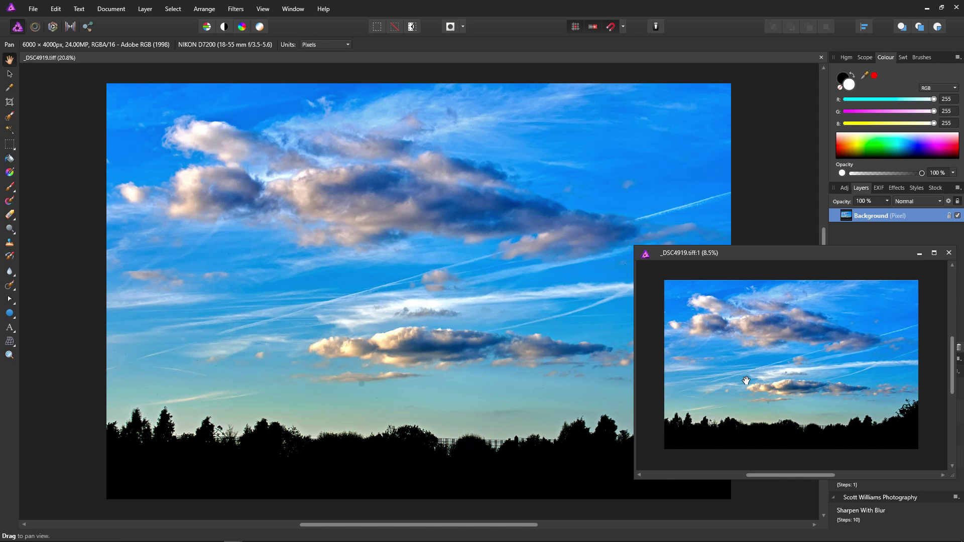
Paint black test strokes with the 84.5 px Paint Brush in the sky above the leftmost trees and undo them
left_click(10, 188)
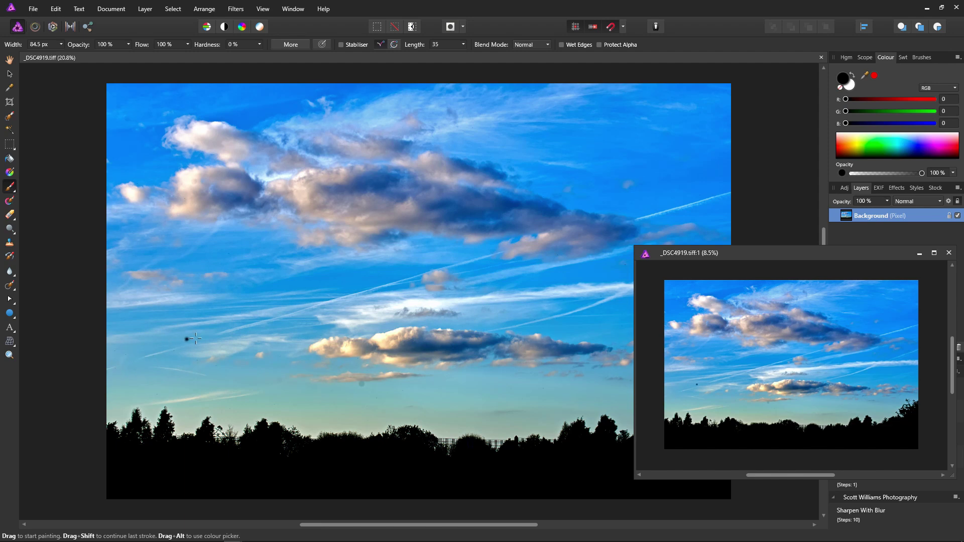
left_click(142, 382)
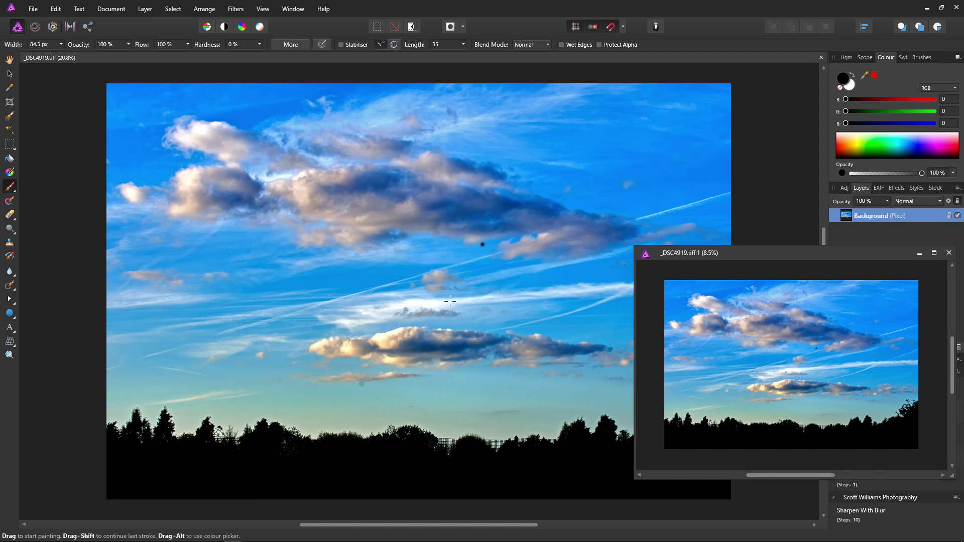
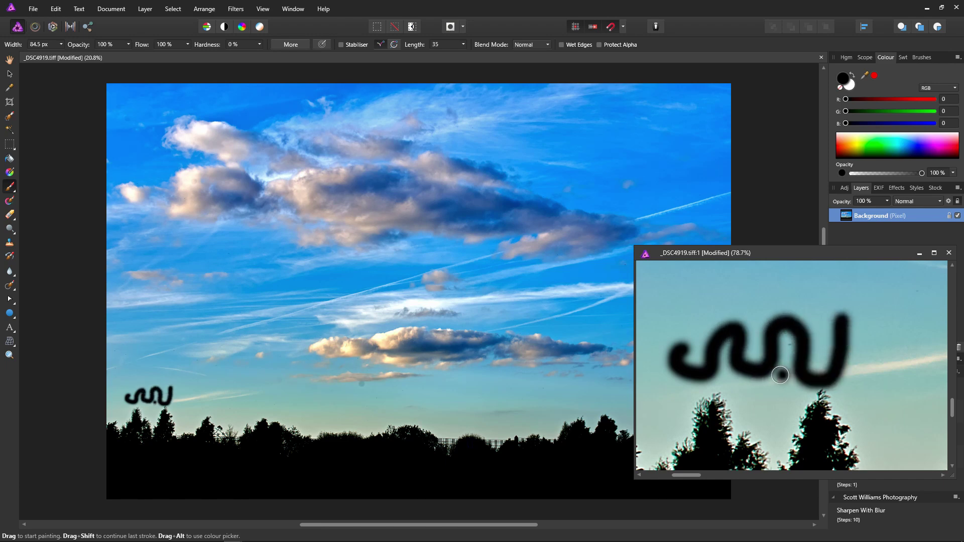
left_click(216, 410)
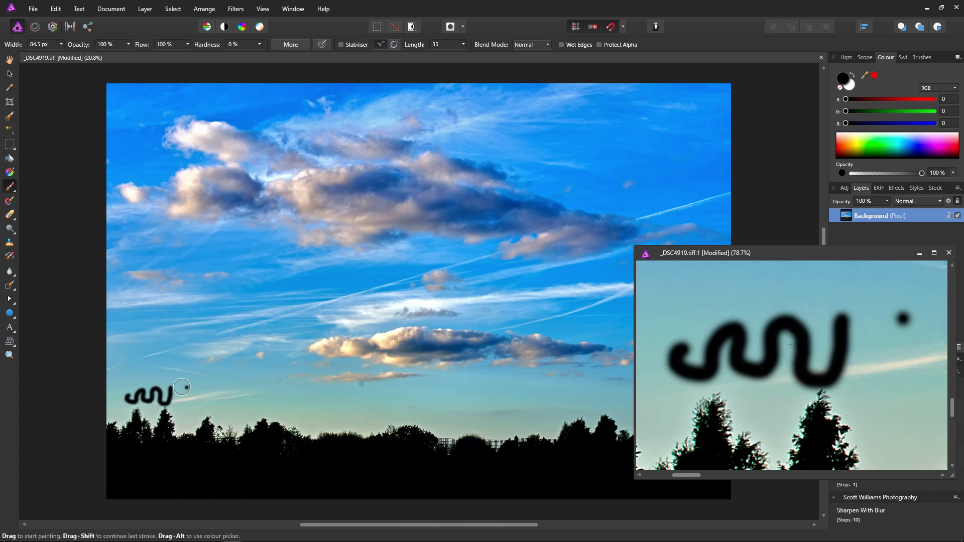
left_click_drag(180, 386, 179, 403)
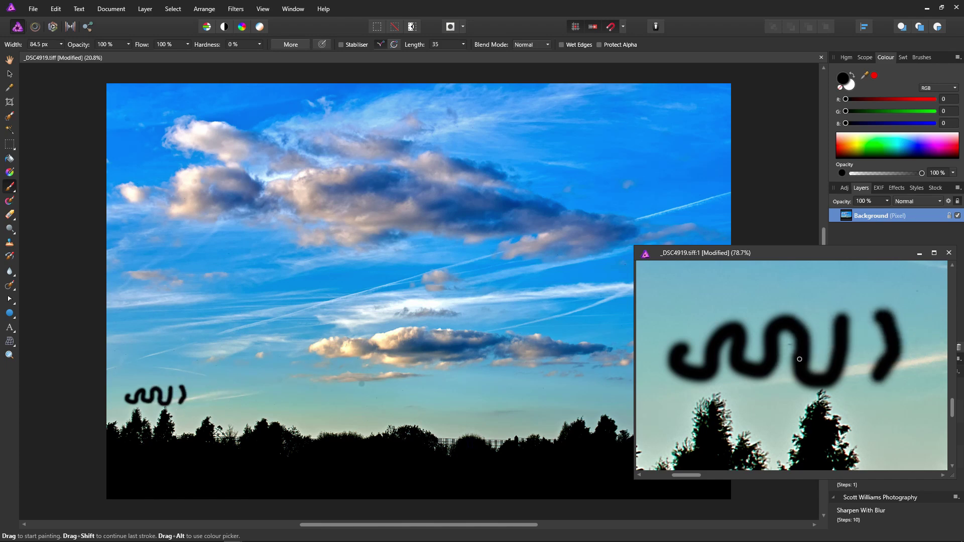
scroll(736, 346, "down", 2)
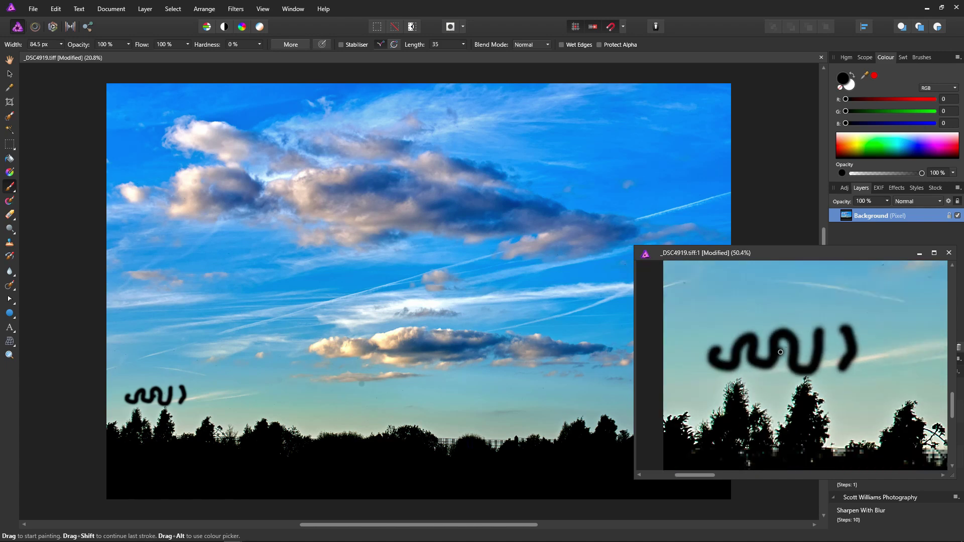
key("ctrl+z")
key("ctrl+z")
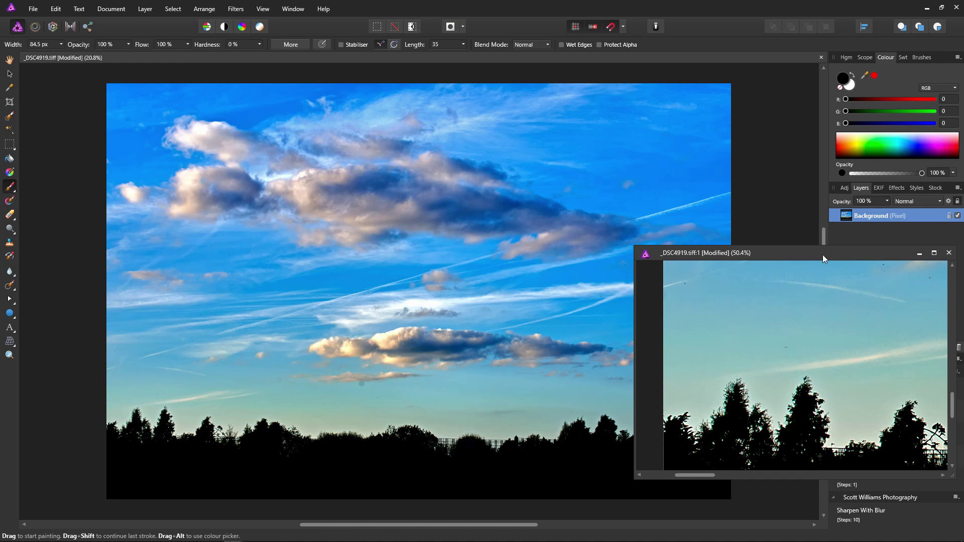
Remove the small isolated pink cloud in the floating view at 78.7% zoom using the 103 px Inpainting Brush
key("ctrl+0")
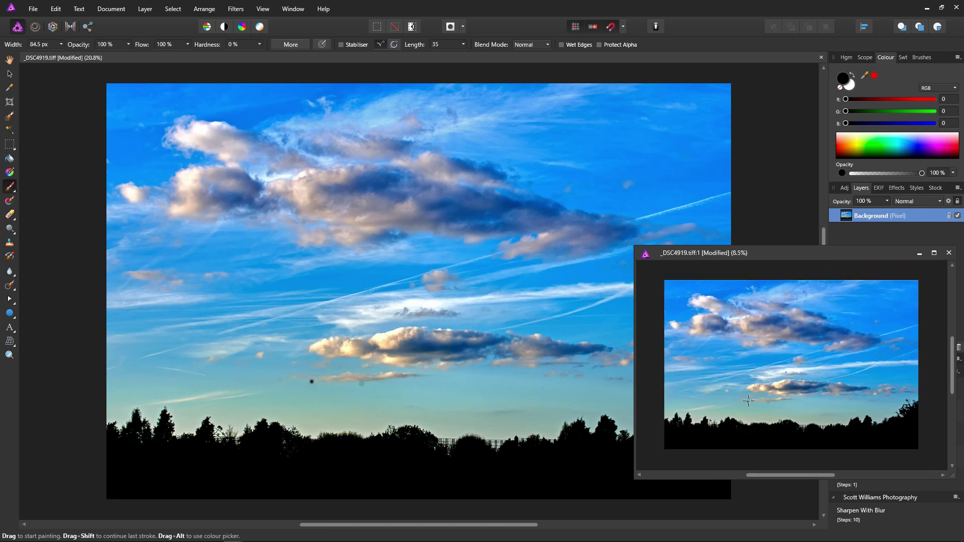
scroll(730, 397, "up", 8)
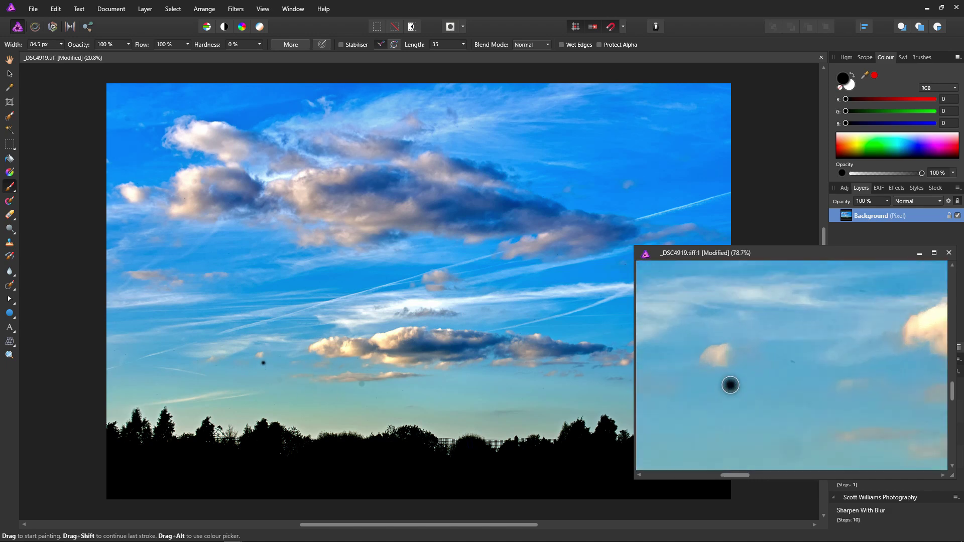
mouse_move(730, 385)
left_mouse_down()
mouse_move(737, 354)
mouse_move(700, 368)
mouse_move(731, 357)
mouse_move(705, 362)
mouse_move(719, 351)
mouse_move(727, 381)
left_mouse_up()
mouse_move(229, 363)
left_mouse_down()
mouse_move(258, 349)
mouse_move(238, 355)
left_mouse_up()
left_click(9, 286)
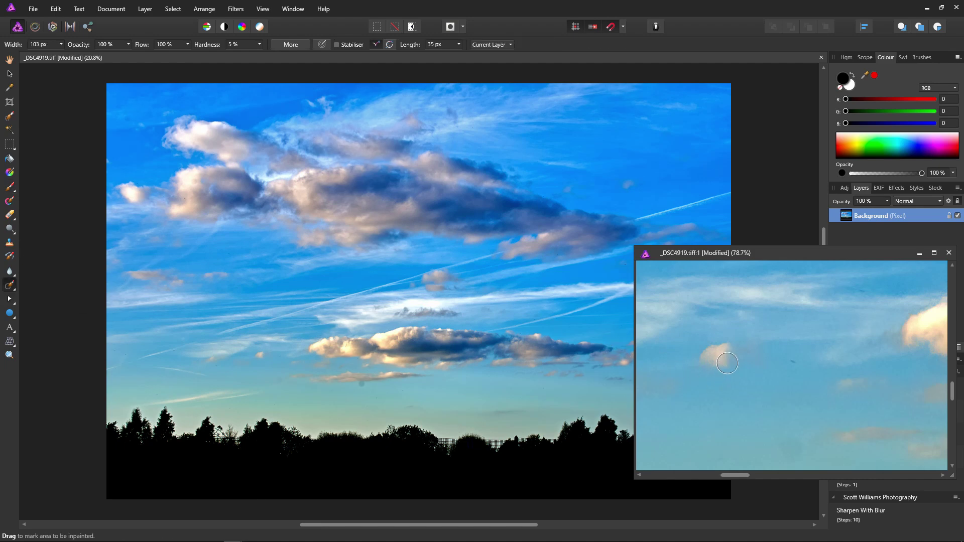
mouse_move(724, 352)
left_mouse_down()
mouse_move(713, 350)
mouse_move(732, 363)
left_mouse_up()
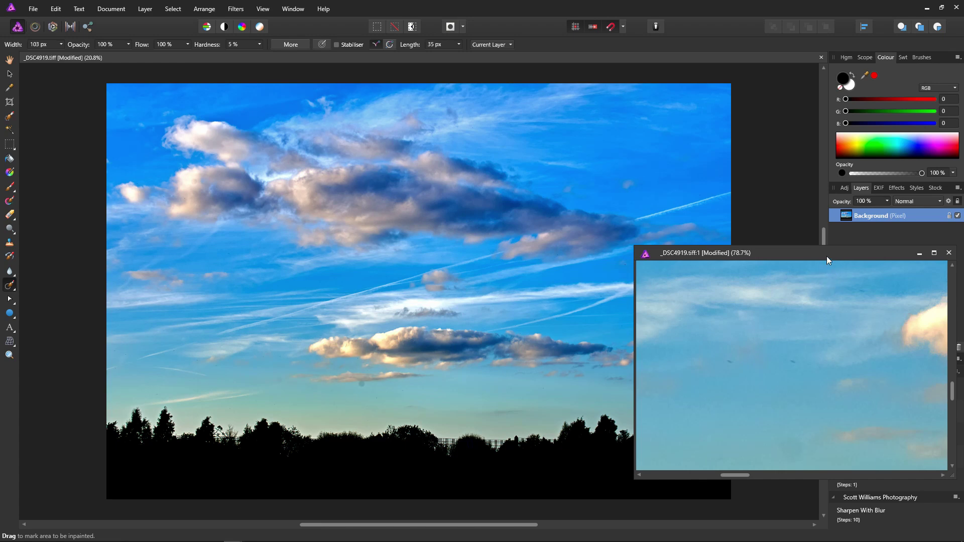
left_click_drag(827, 257, 766, 233)
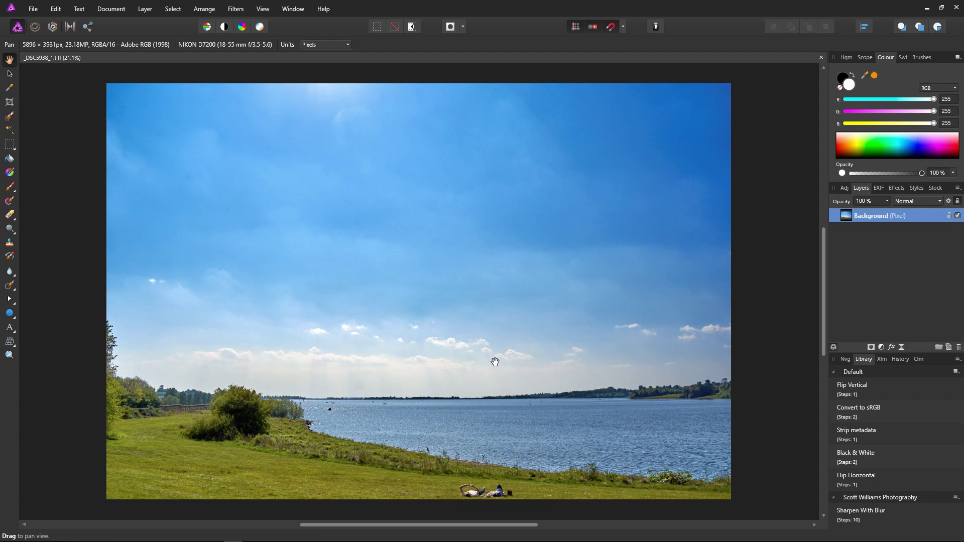
Draw a rectangular marquee selection around the large bush by the lakeshore in _DSC5938_1.tiff
left_click(9, 145)
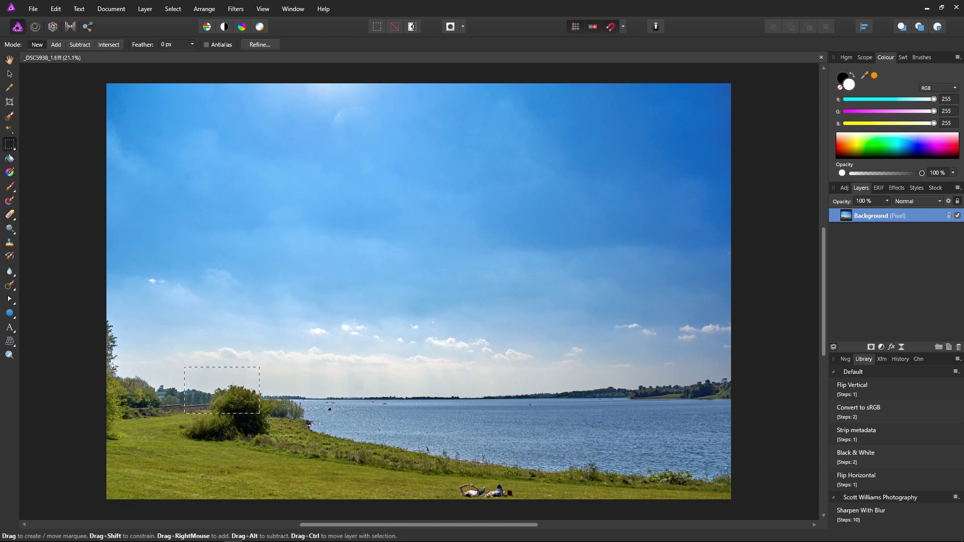
left_click_drag(327, 454, 328, 453)
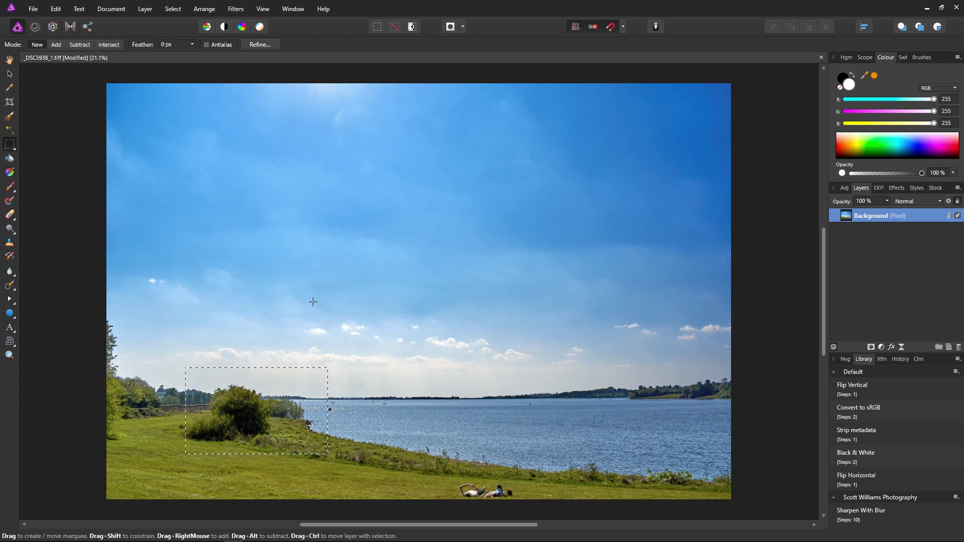
Add a Brightness / Contrast adjustment to the marquee selection around the bush, with brightness 50% and contrast 53%
left_click(882, 348)
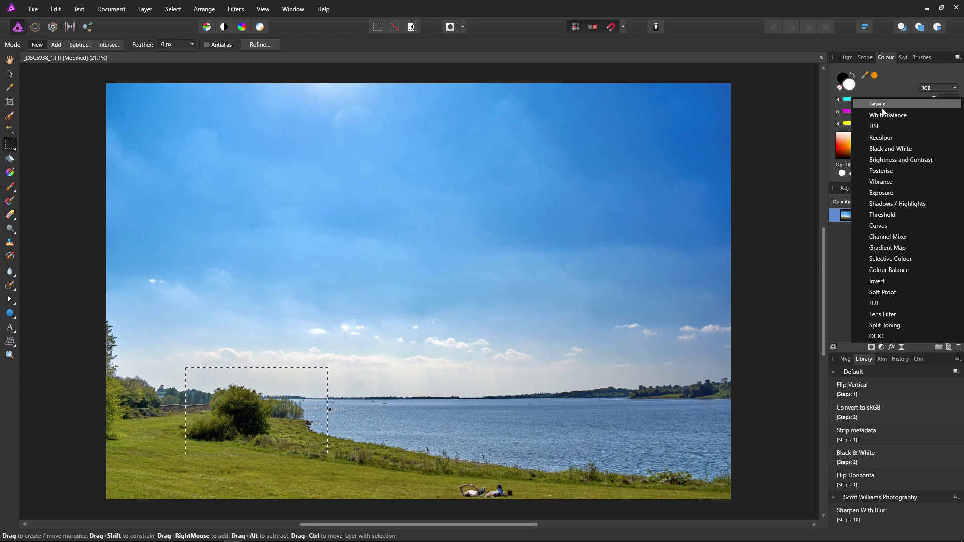
left_click(885, 158)
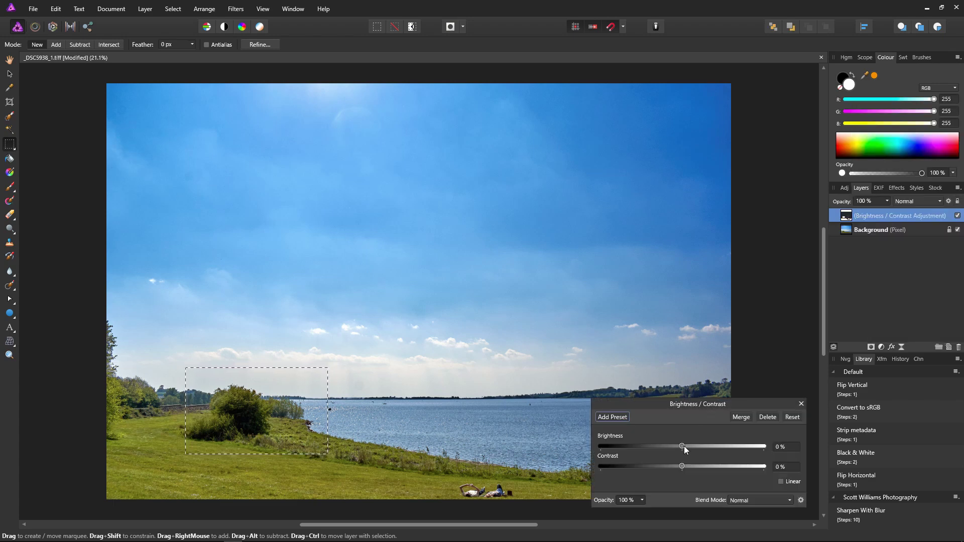
left_click_drag(684, 446, 698, 452)
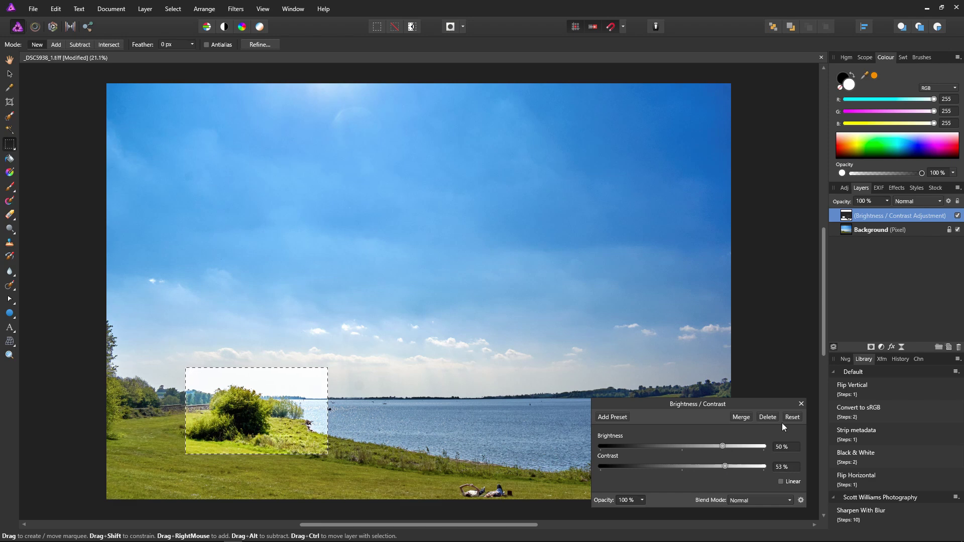
left_click(802, 404)
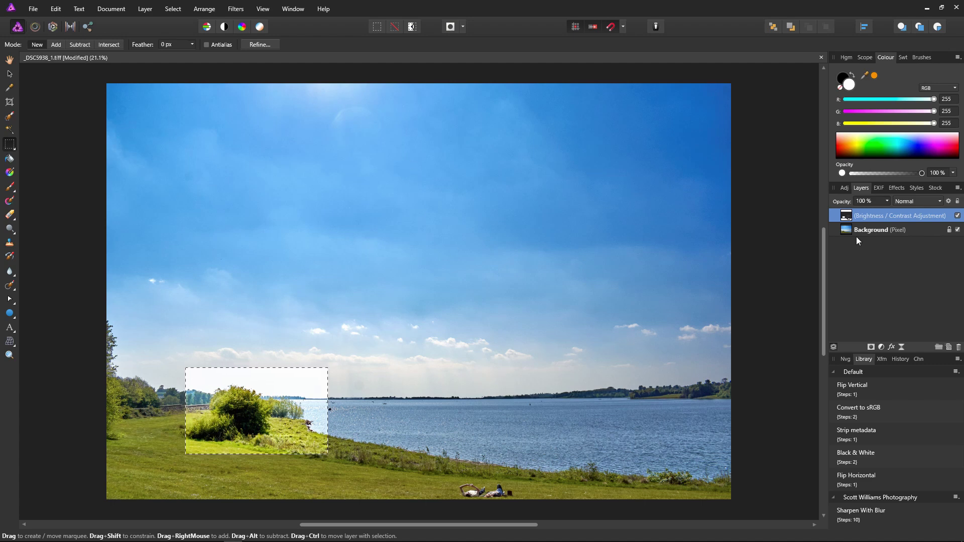
Apply a live Gaussian Blur filter with a radius of about 32.8 px to the selected area around the bush
left_click(902, 347)
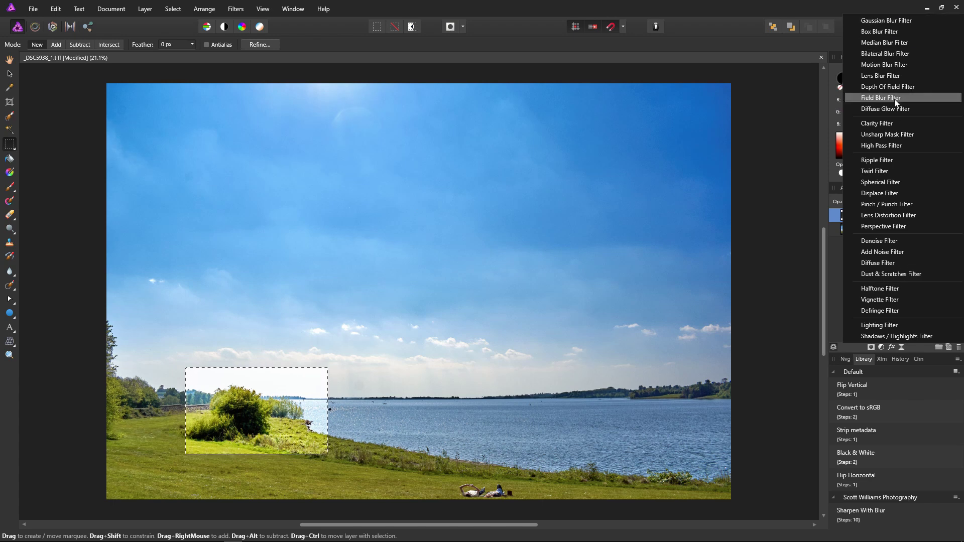
left_click(891, 21)
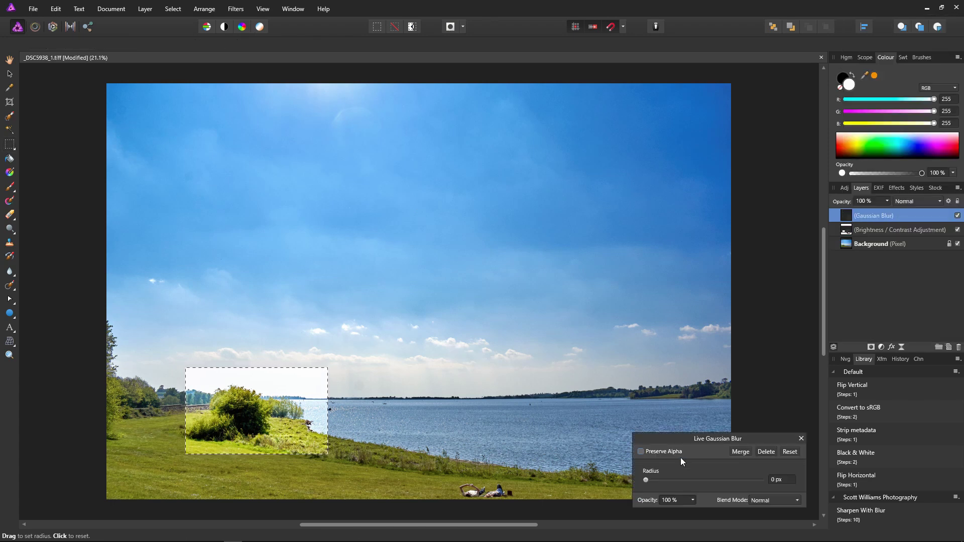
left_click_drag(649, 480, 712, 485)
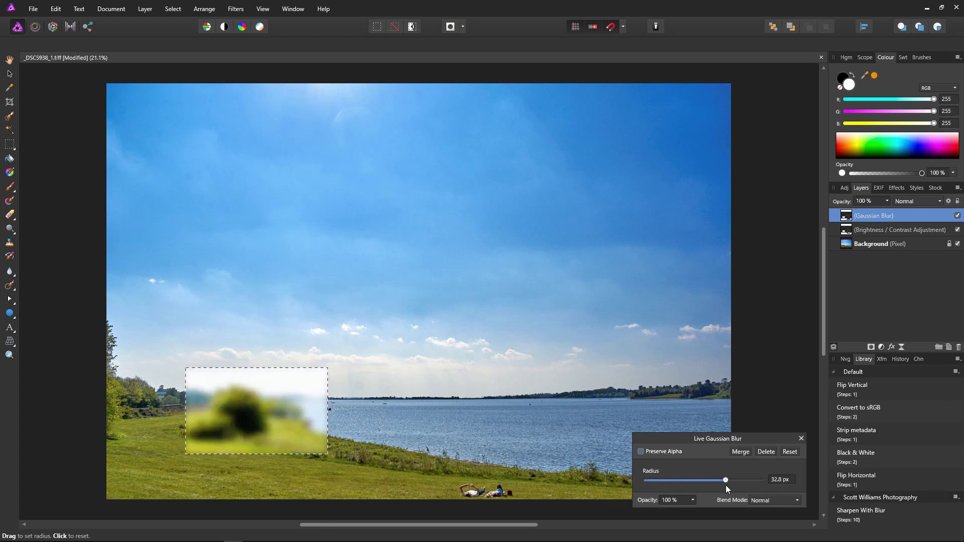
left_click(802, 439)
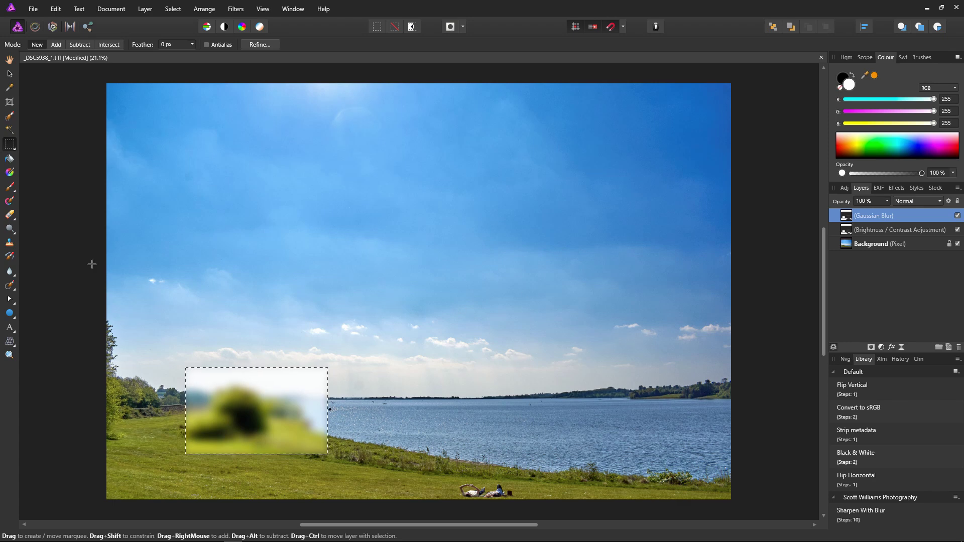
Draw an irregular freehand selection across the low clouds in the sky above the far shore
left_click(8, 145)
key("l")
mouse_move(637, 303)
left_mouse_down()
mouse_move(514, 328)
mouse_move(462, 358)
mouse_move(520, 387)
mouse_move(605, 368)
mouse_move(669, 368)
mouse_move(706, 328)
mouse_move(708, 287)
mouse_move(637, 303)
left_mouse_up()
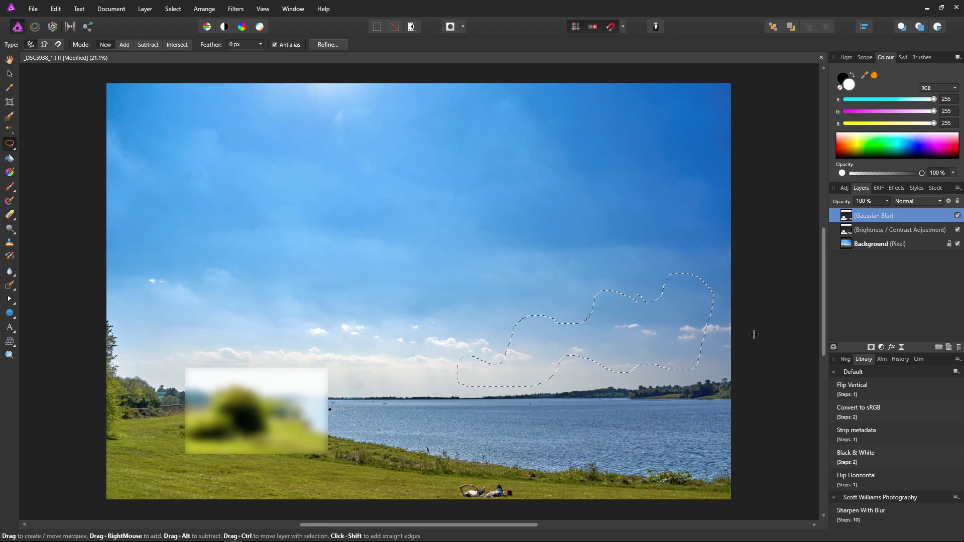
Add an HSL adjustment to the freehand sky selection with the saturation shift at -100%
left_click(882, 347)
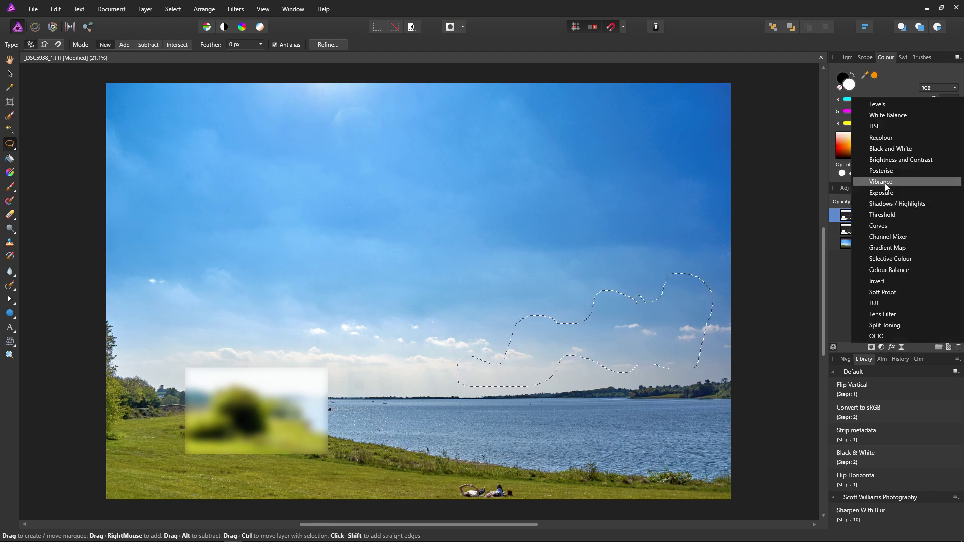
left_click(881, 128)
left_click_drag(683, 455, 599, 456)
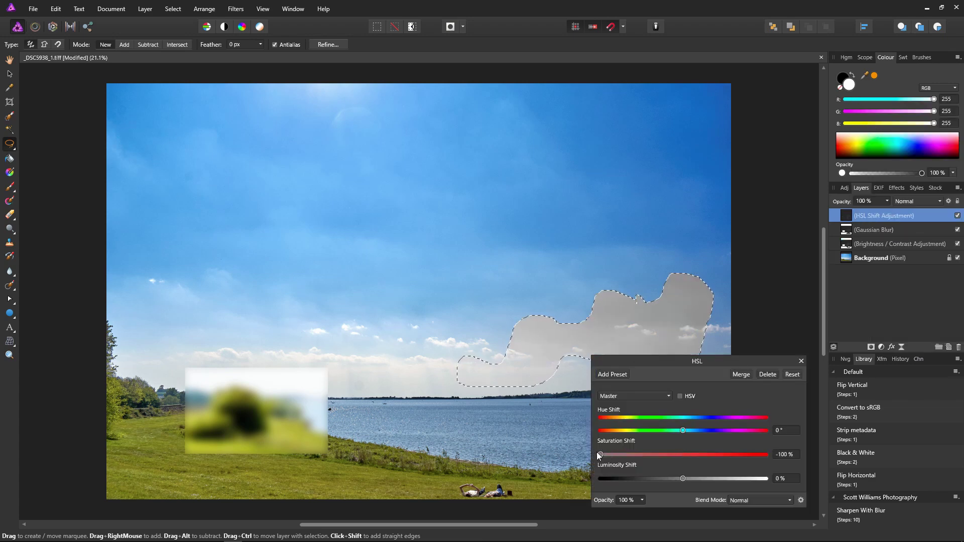
left_click_drag(688, 363, 345, 200)
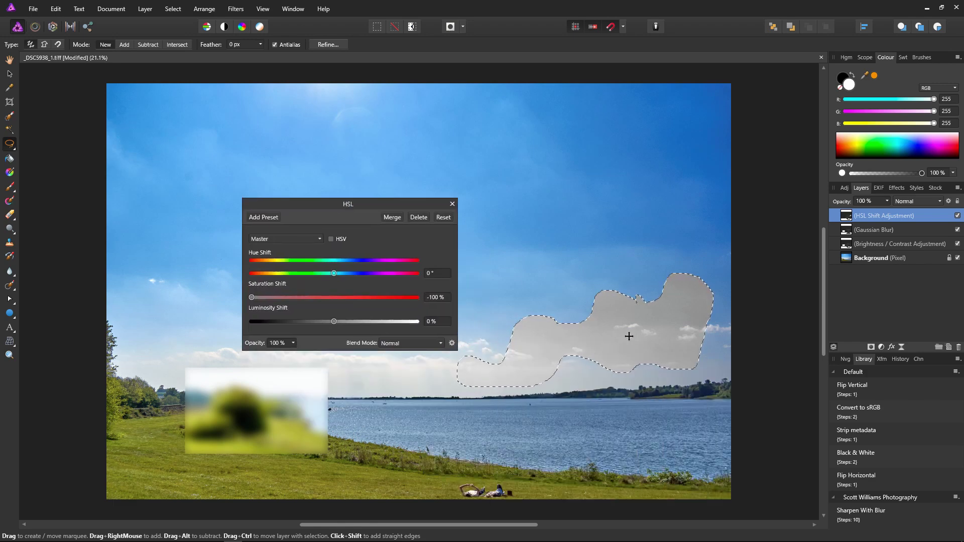
left_click(452, 204)
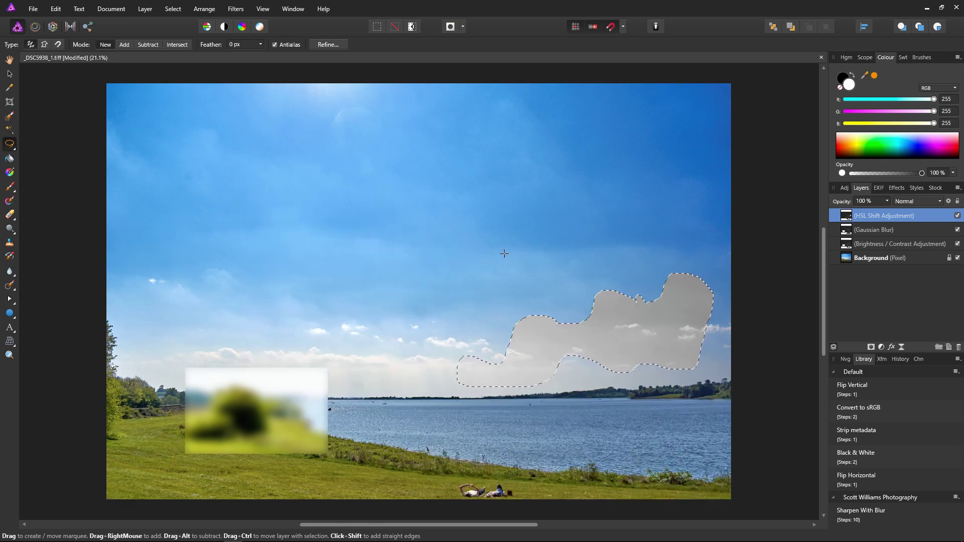
Deselect and apply a Brightness / Contrast adjustment to the whole photo, with brightness 72% and contrast -46%
left_click(395, 27)
left_click(882, 348)
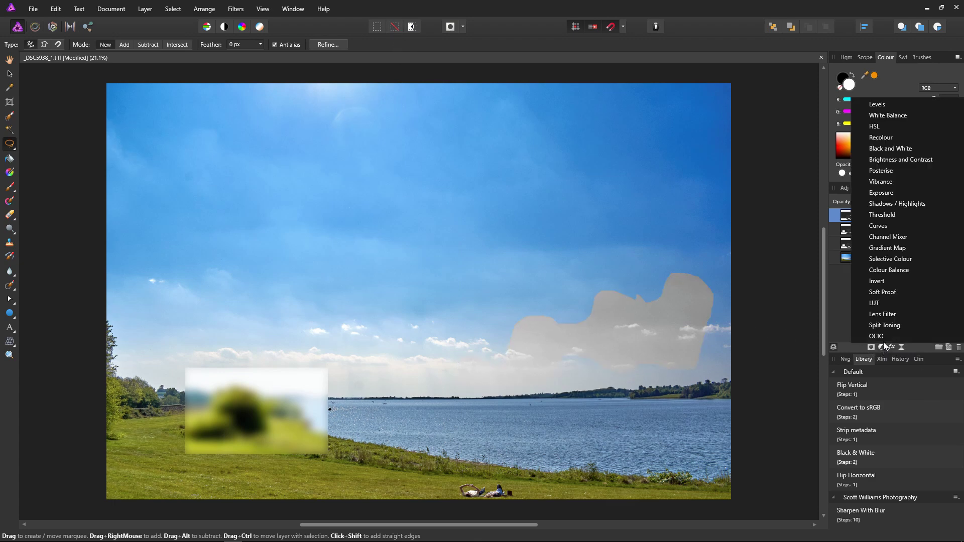
left_click(896, 164)
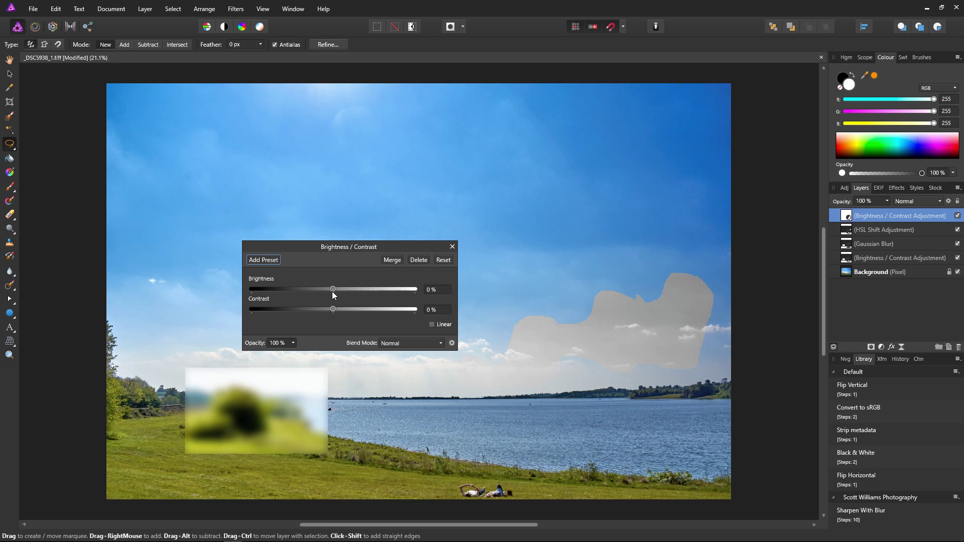
left_click_drag(332, 289, 393, 300)
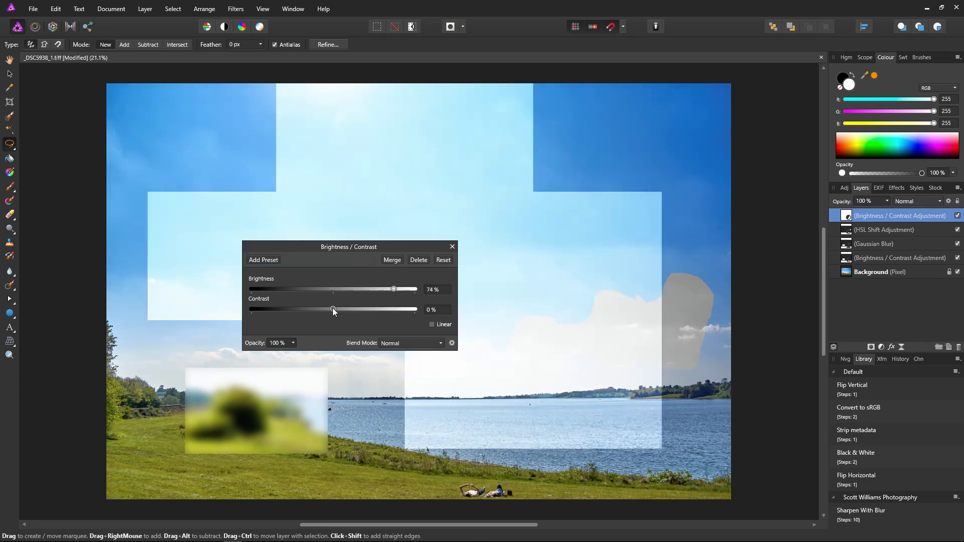
left_click_drag(333, 310, 296, 310)
left_click_drag(374, 248, 534, 304)
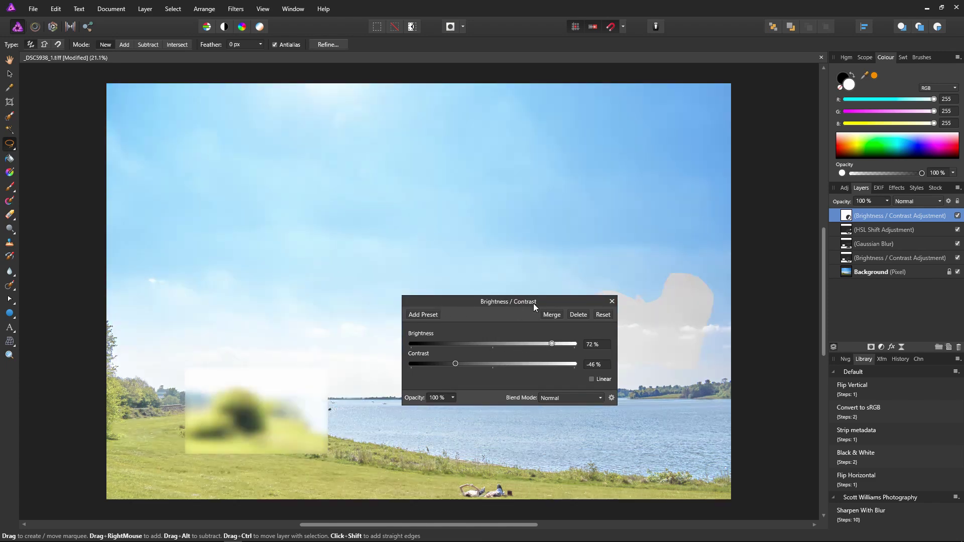
left_click(611, 302)
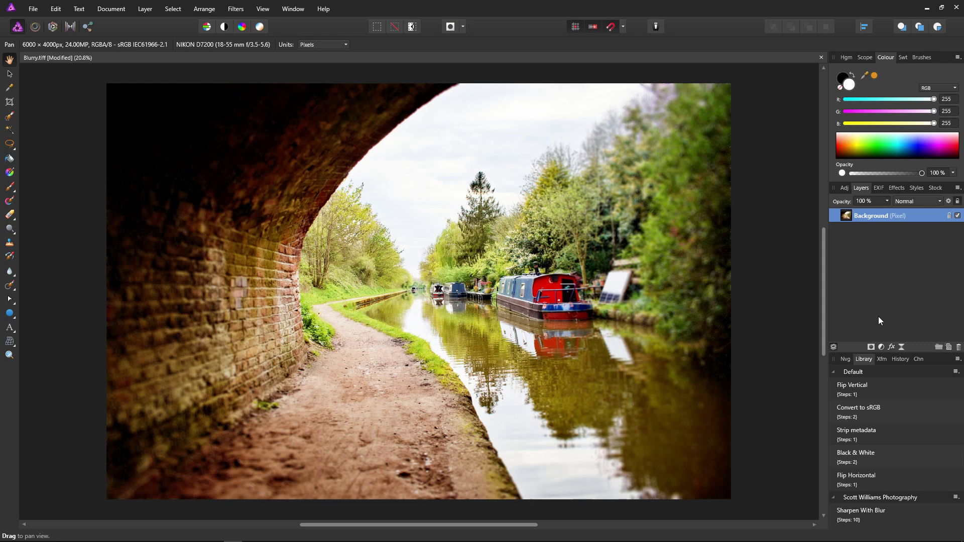
Desaturate the whole Blurry.tiff photo to black and white with an HSL adjustment layer
left_click(882, 348)
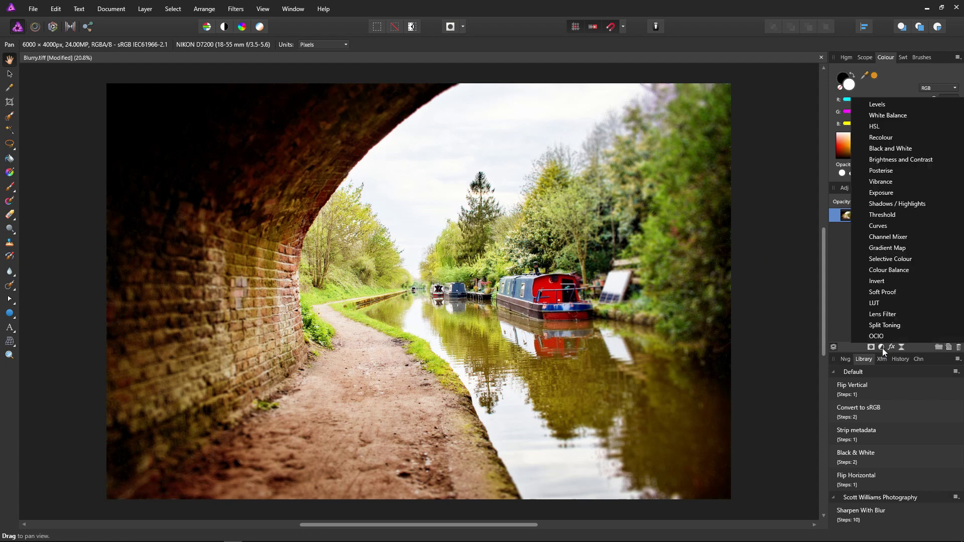
left_click(879, 126)
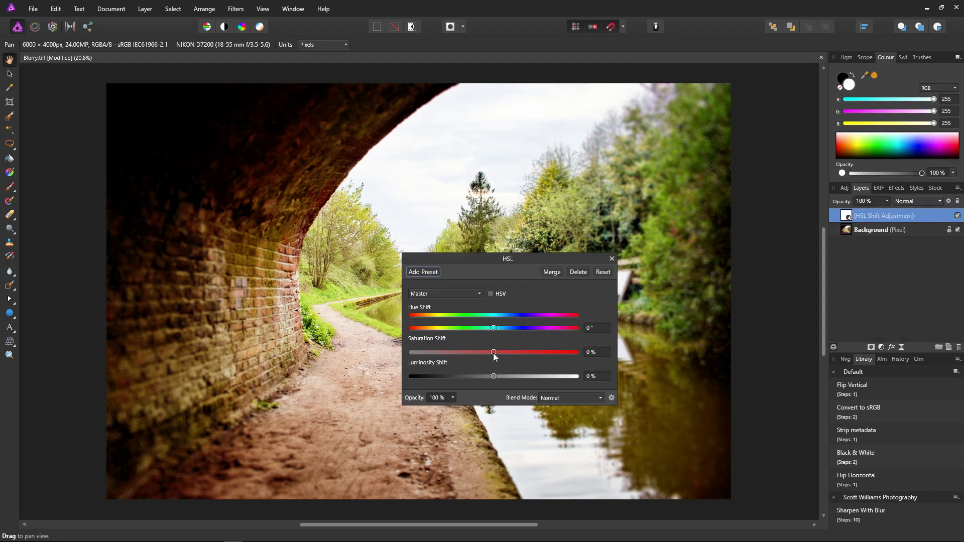
left_click_drag(494, 356, 421, 356)
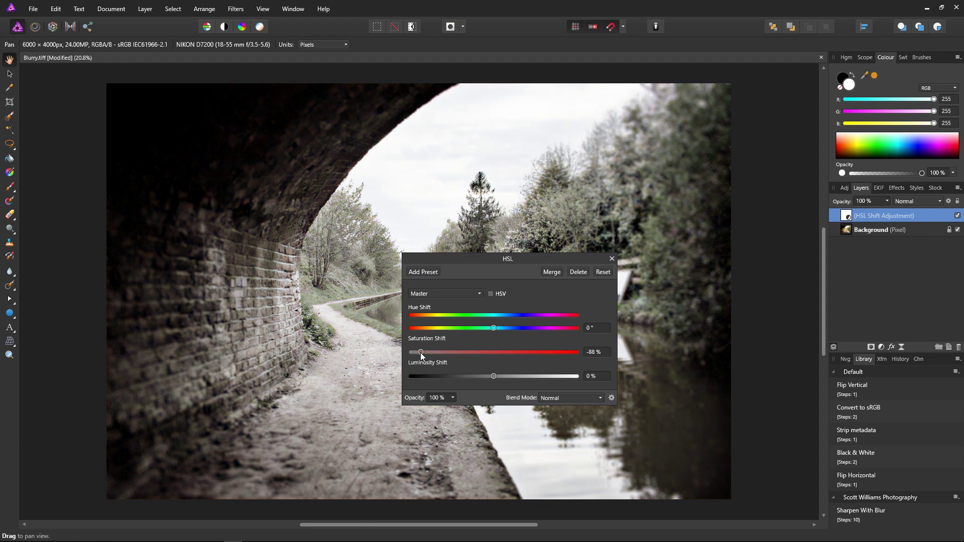
left_click(612, 259)
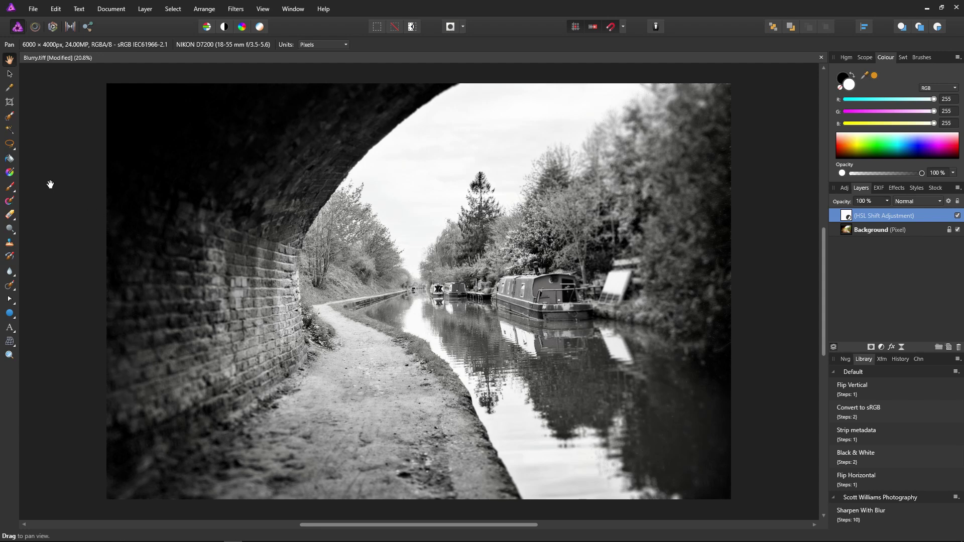
Set the 3717.4 px Paint Brush to black, paint trial strokes on the HSL adjustment over the brick arch and boats, and undo them
left_click(11, 192)
key("x")
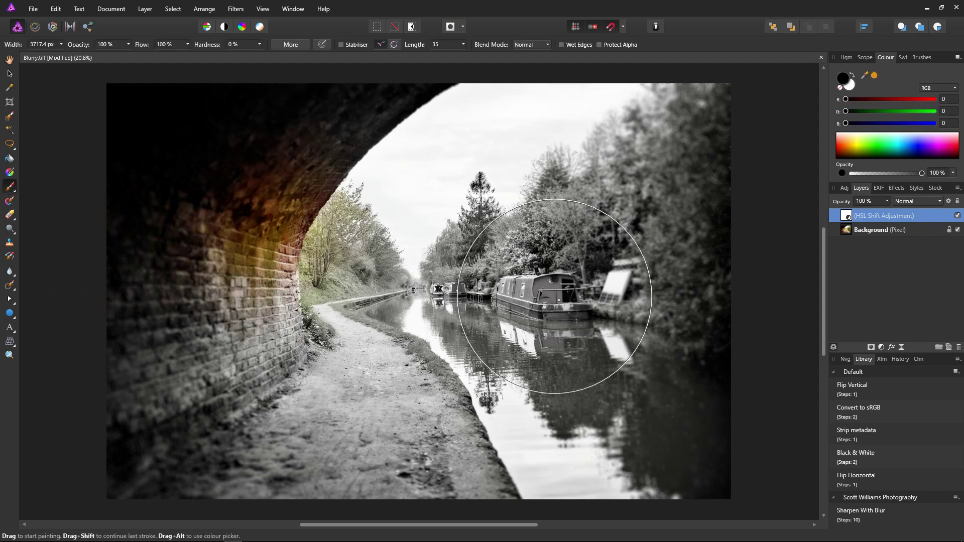
mouse_move(537, 302)
left_mouse_down()
mouse_move(557, 296)
mouse_move(545, 310)
left_mouse_up()
key("ctrl+z")
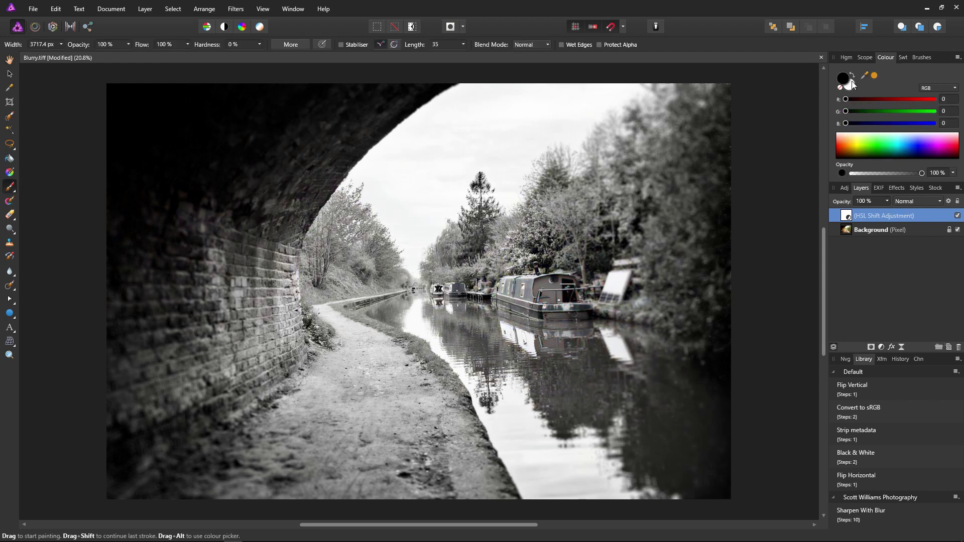
left_click_drag(559, 194, 506, 279)
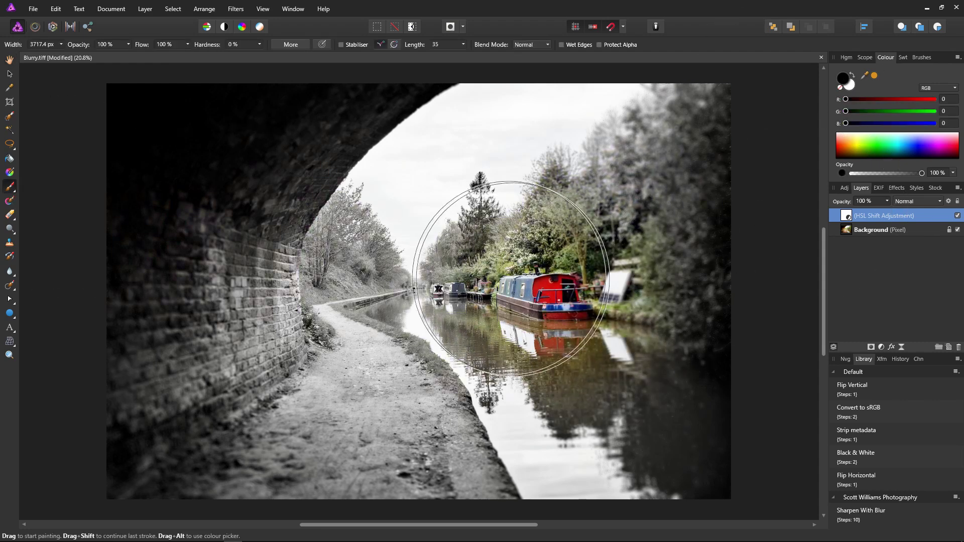
key("ctrl+z")
left_click_drag(245, 173, 193, 103)
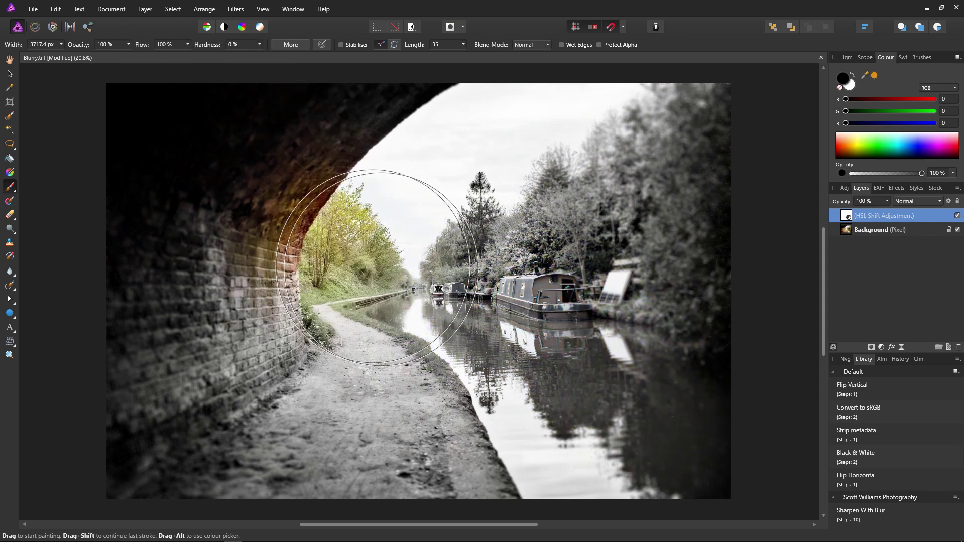
key("ctrl+z")
Restore colour to the boats, canal and trees behind them by painting black on the HSL adjustment, undoing the trial dabs
left_click(580, 329)
key("ctrl+z")
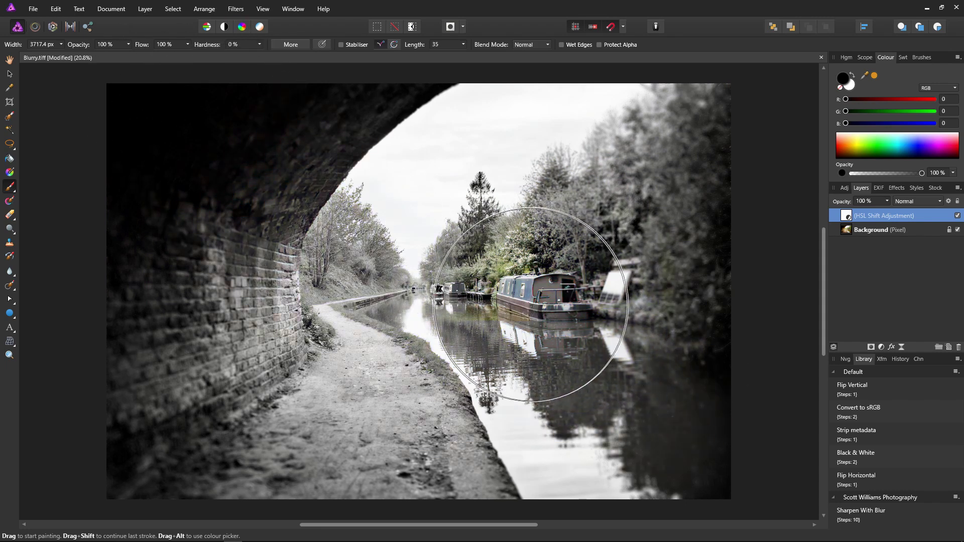
left_click(561, 329)
key("ctrl+z")
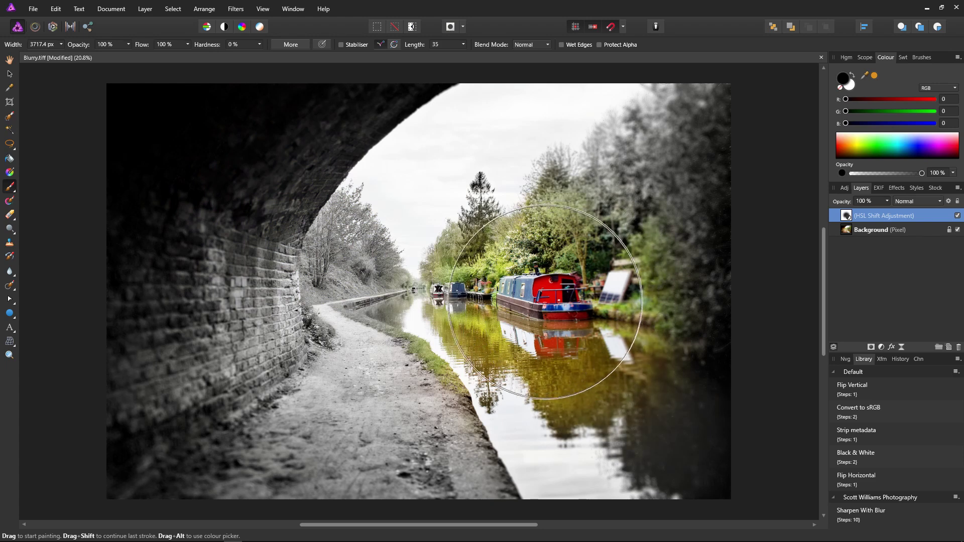
left_click(578, 318)
key("ctrl+z")
left_click(590, 331)
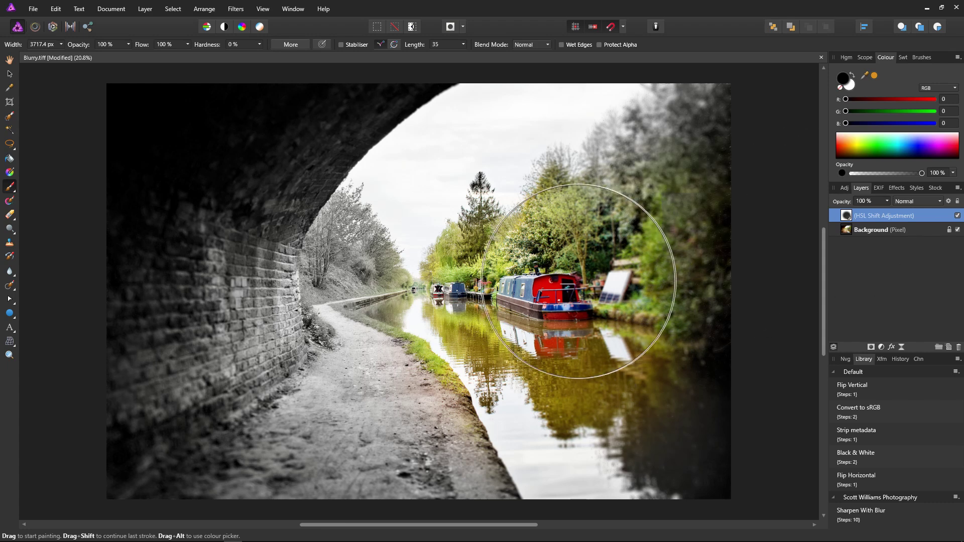
Hide and show the HSL adjustment layer to compare the selectively coloured photo with the original
left_click(958, 215)
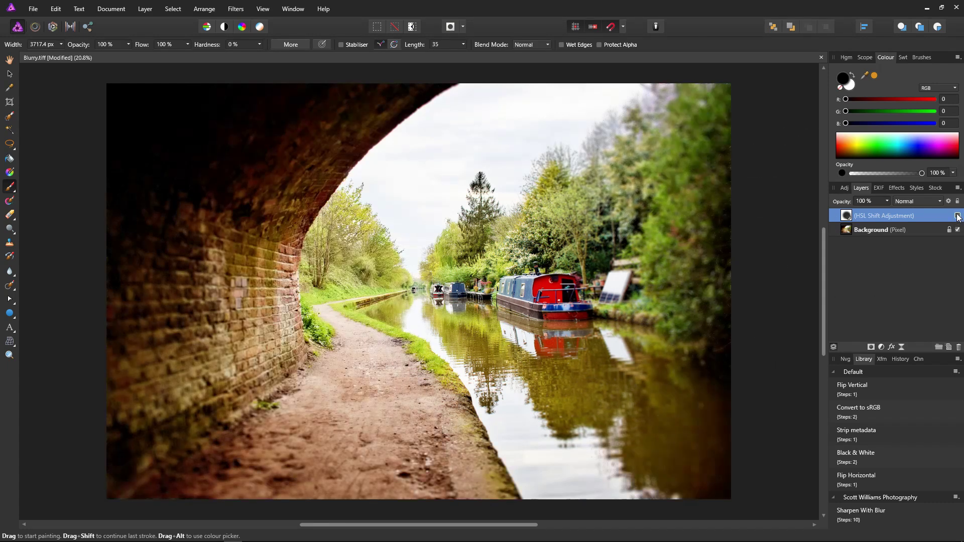
left_click(957, 216)
left_click(958, 216)
left_click(957, 216)
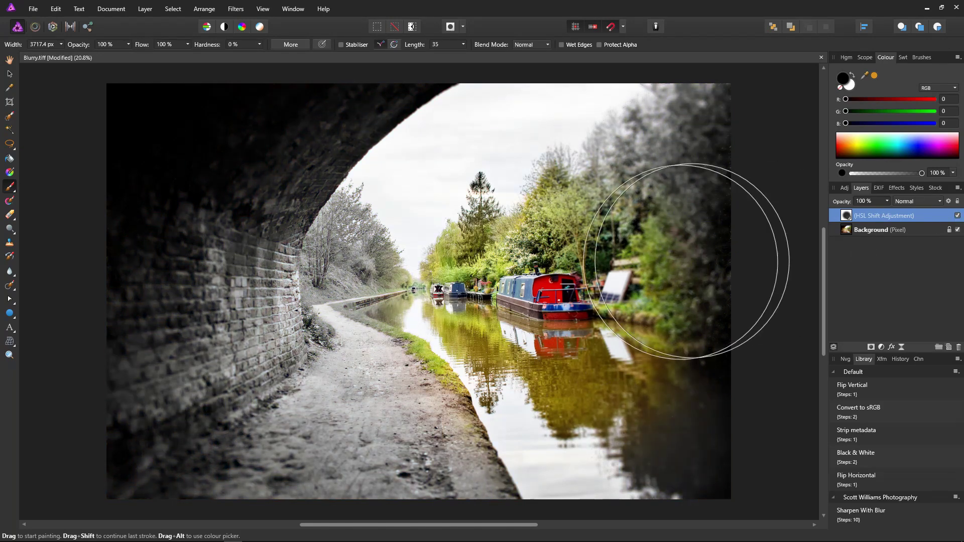
mouse_move(544, 181)
left_mouse_down()
mouse_move(284, 253)
mouse_move(331, 352)
mouse_move(520, 345)
mouse_move(163, 216)
left_mouse_up()
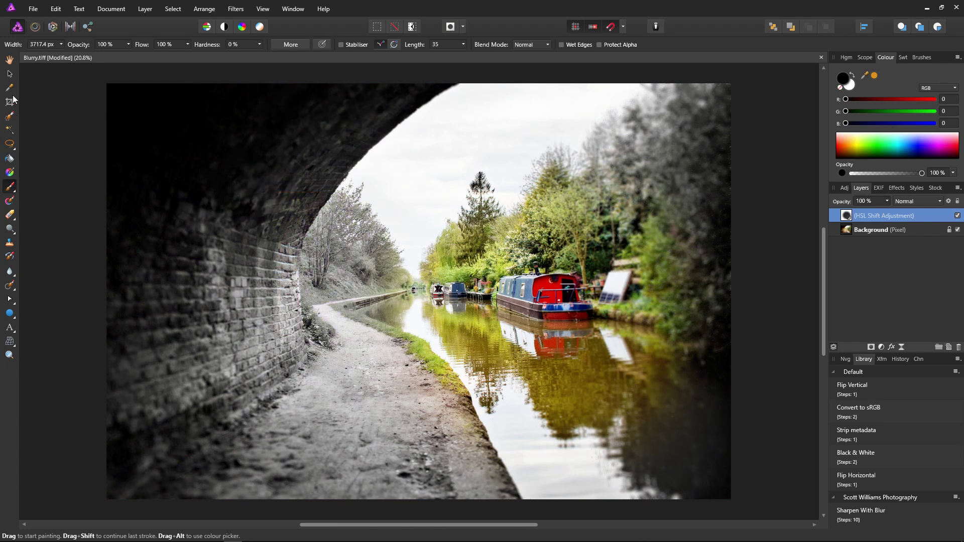
Darken the photo with a Brightness / Contrast adjustment layer set to -50 % brightness
left_click(10, 61)
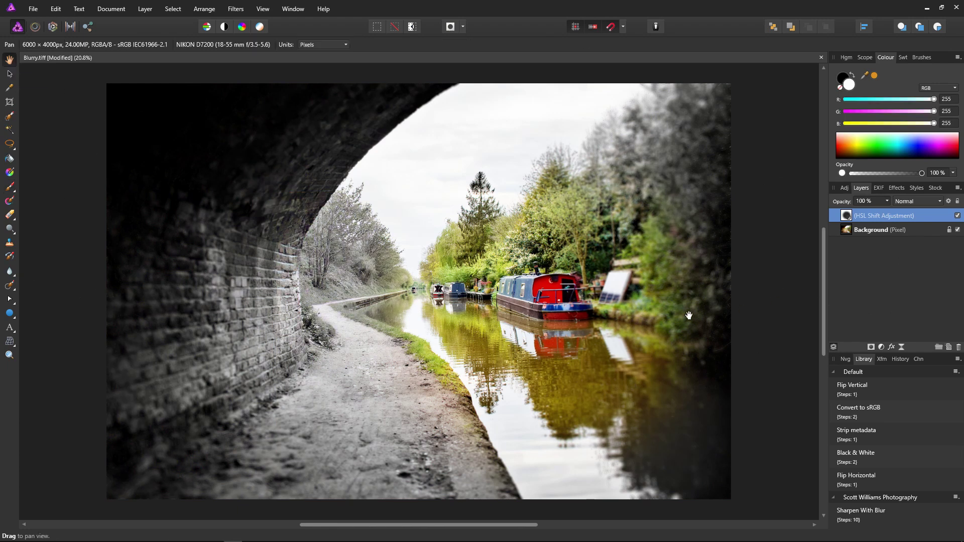
left_click(881, 347)
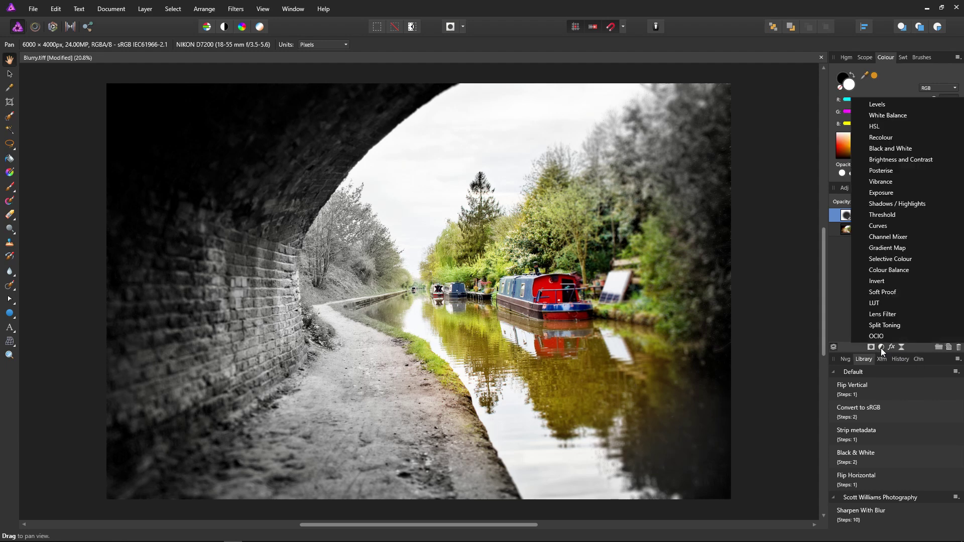
left_click(901, 160)
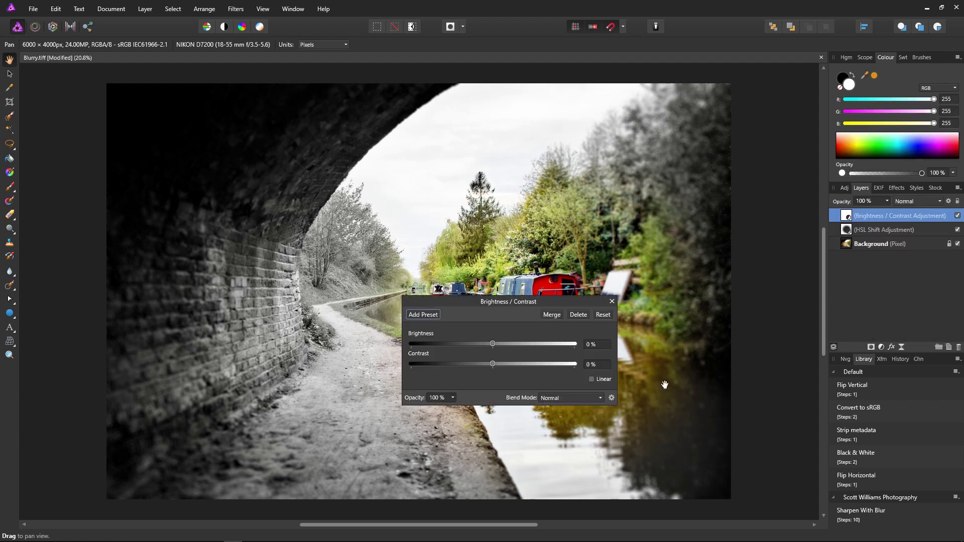
left_click_drag(495, 345, 457, 349)
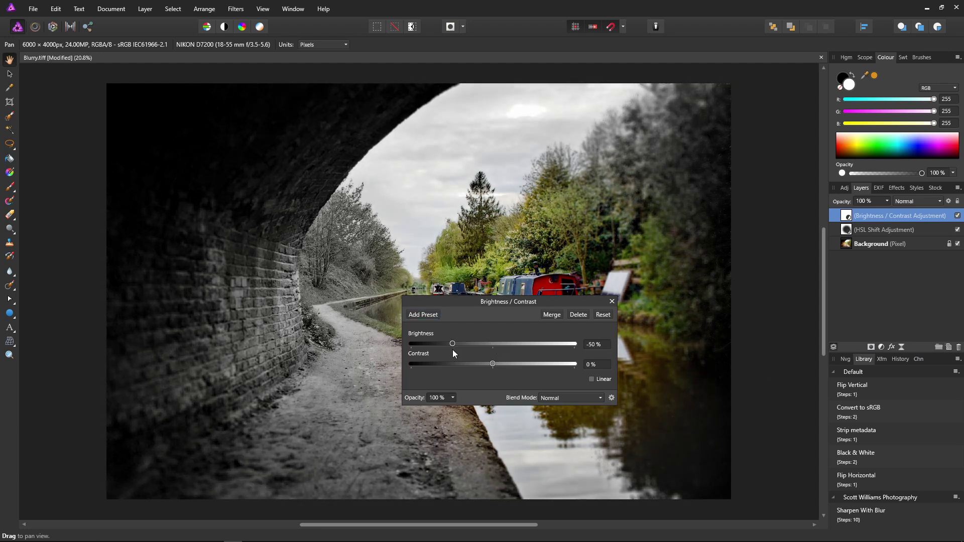
left_click(612, 301)
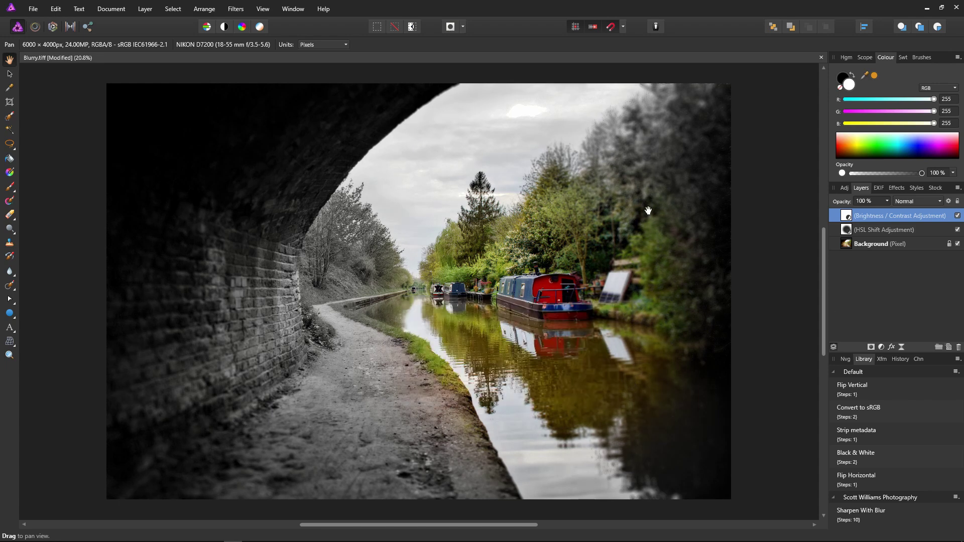
Hide and show the Brightness / Contrast adjustment to compare the photo with and without the darkening
left_click(957, 216)
left_click(957, 216)
left_click(958, 215)
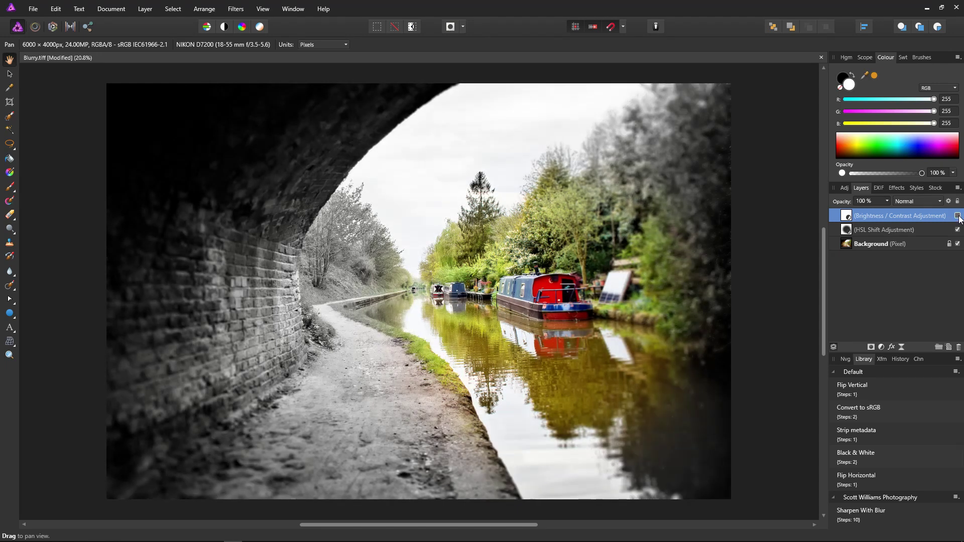
left_click(958, 215)
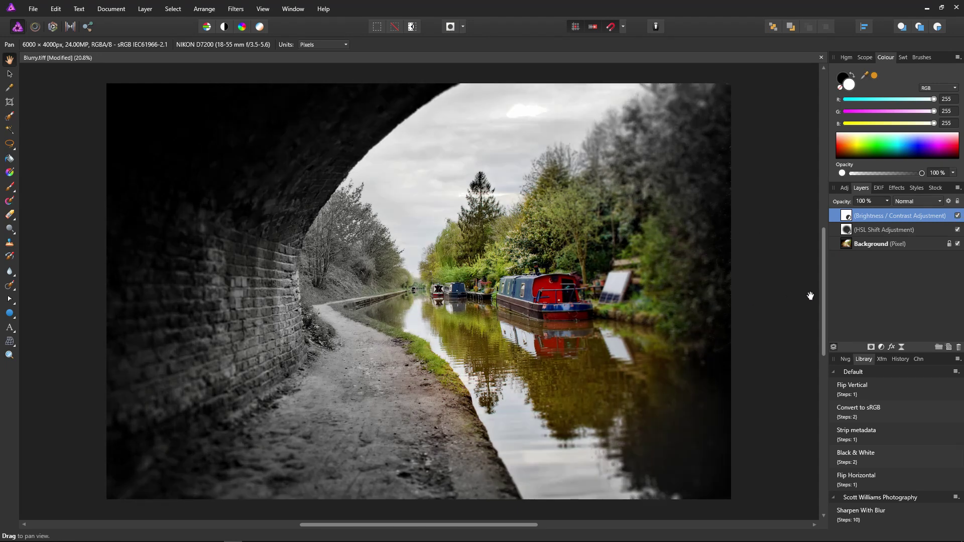
Load a selection from the HSL Shift Adjustment layer and create a mask layer from it
left_click(847, 231)
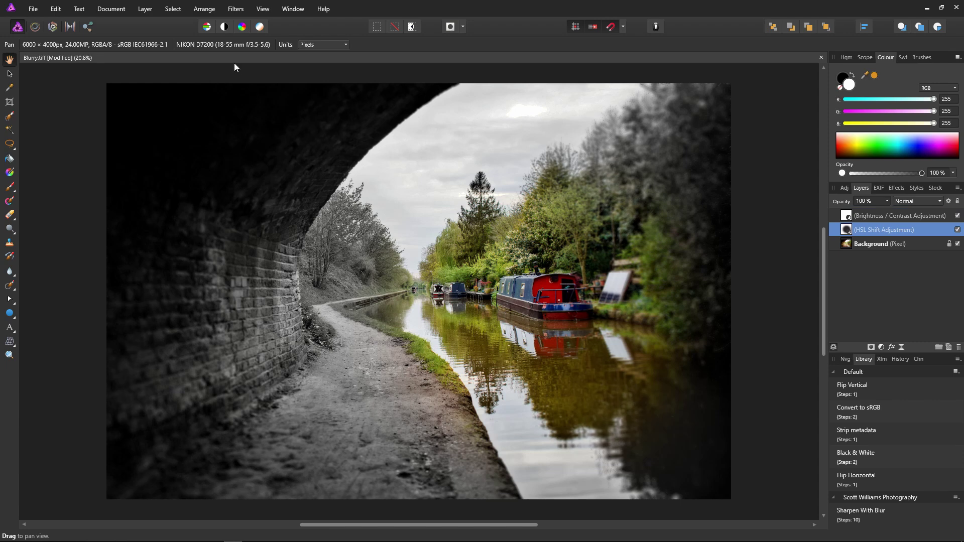
left_click(179, 9)
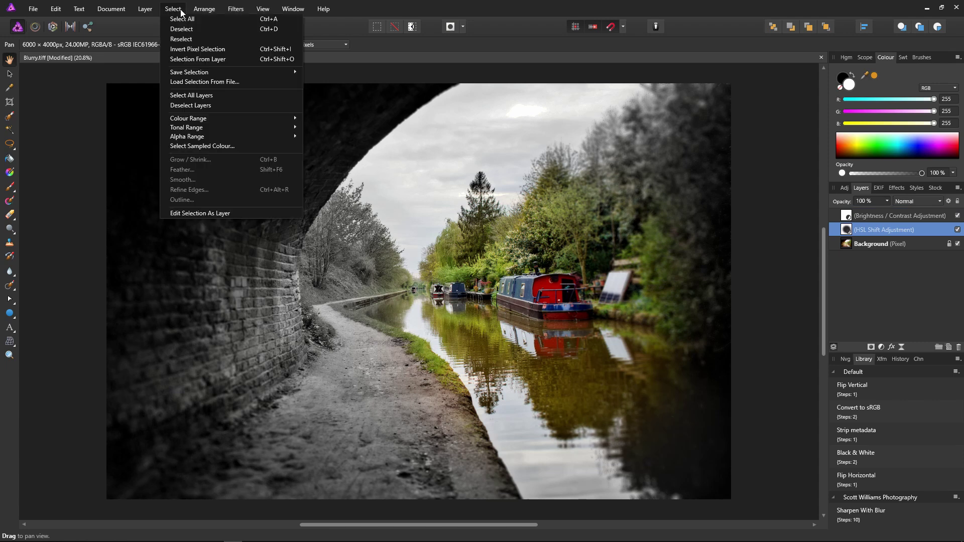
left_click(189, 59)
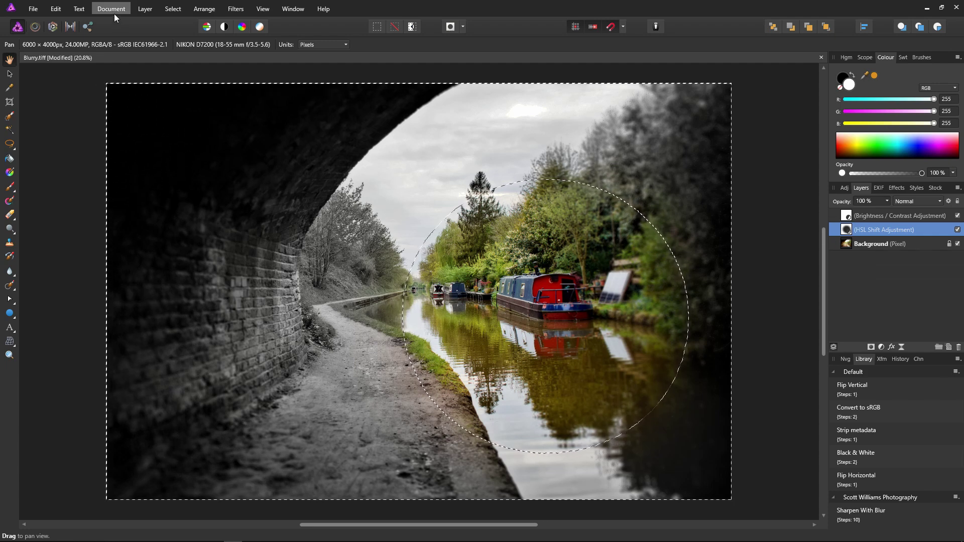
left_click(145, 9)
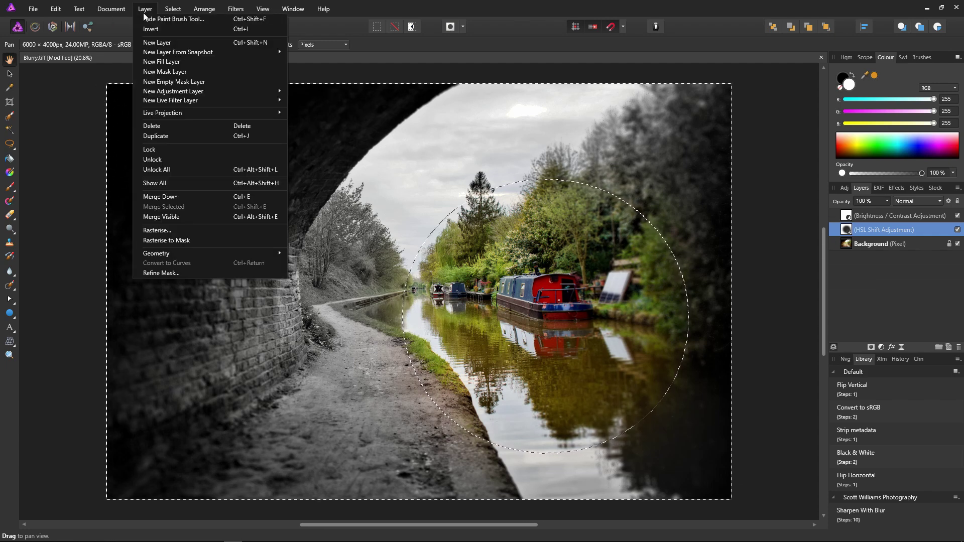
left_click(161, 74)
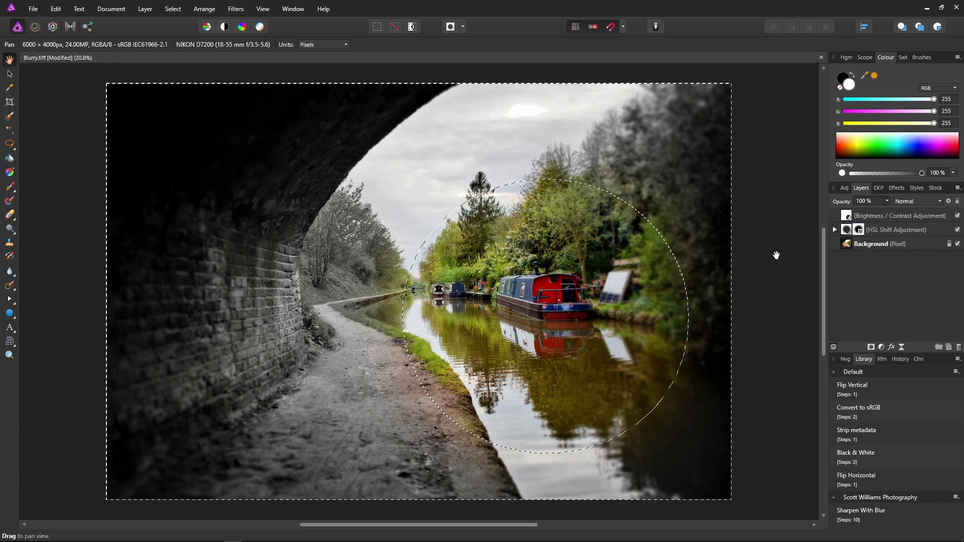
Move the new mask from the HSL Shift Adjustment onto the Brightness / Contrast Adjustment, and clear the selection
left_click(834, 230)
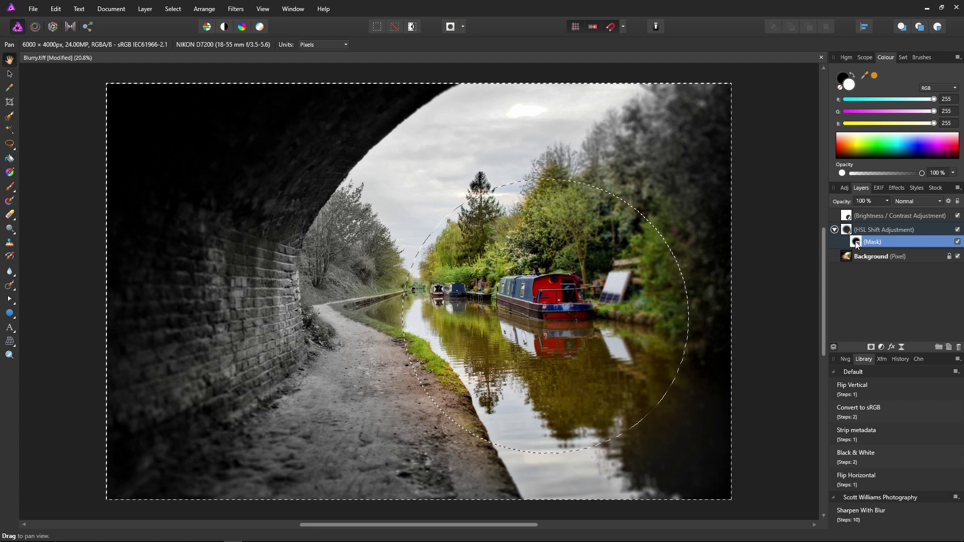
left_click_drag(857, 240, 845, 218)
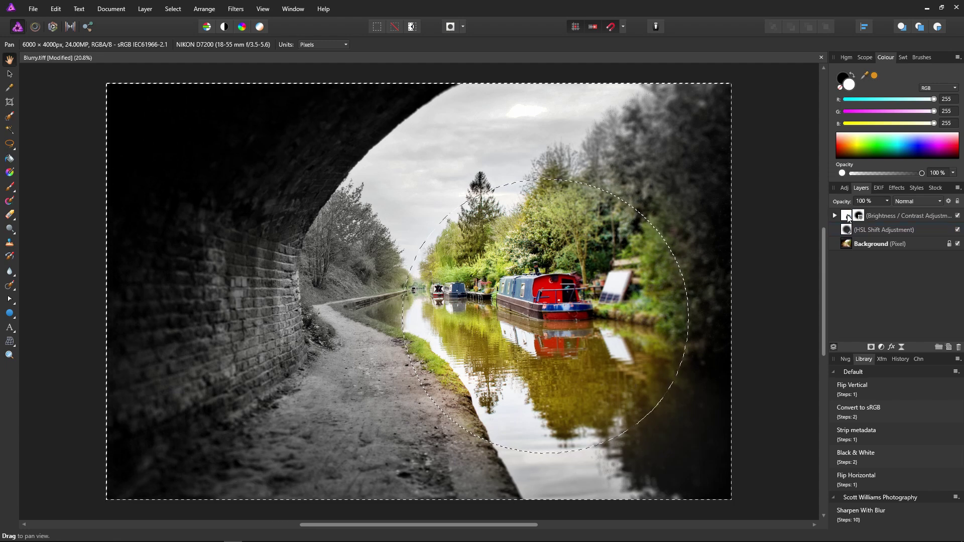
left_click(834, 216)
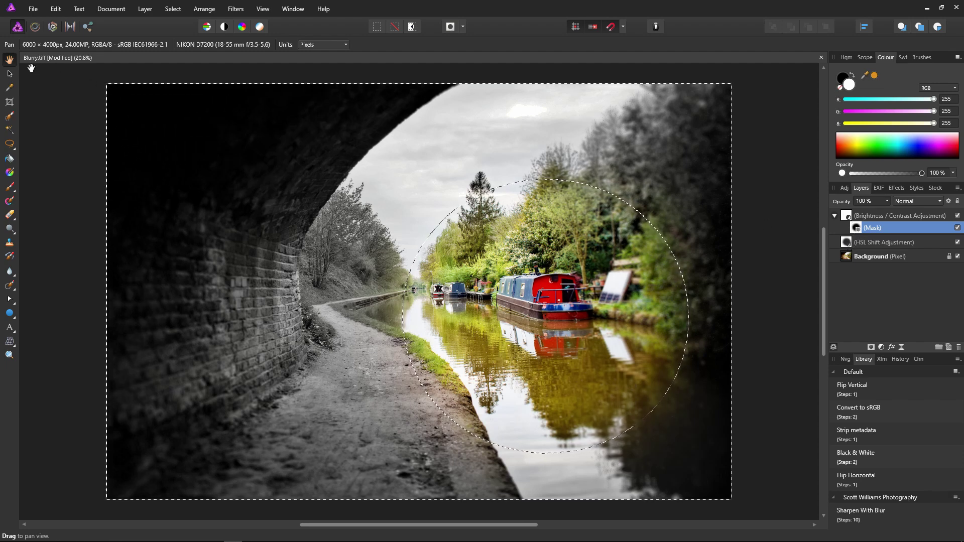
left_click(393, 27)
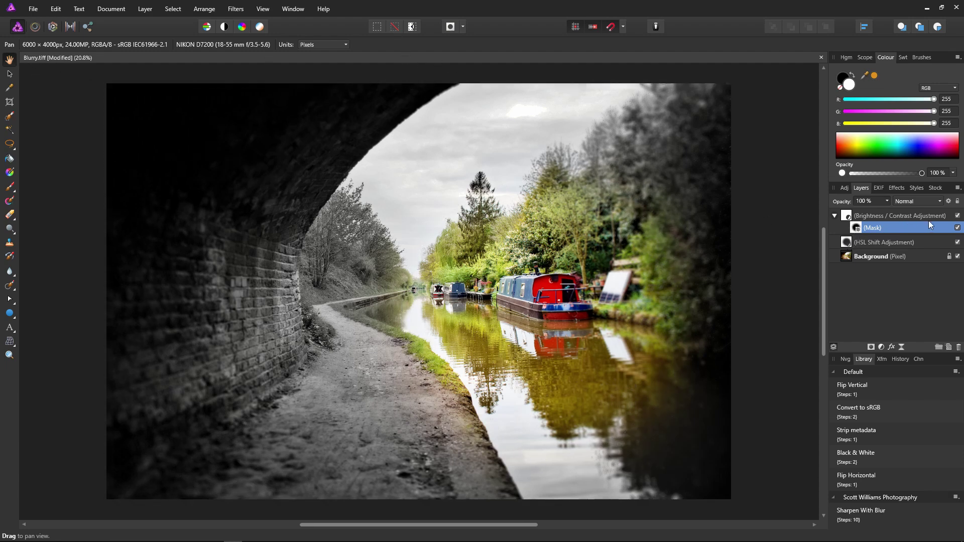
Switch the Brightness / Contrast mask off and on to compare the darkening with and without it
left_click(957, 228)
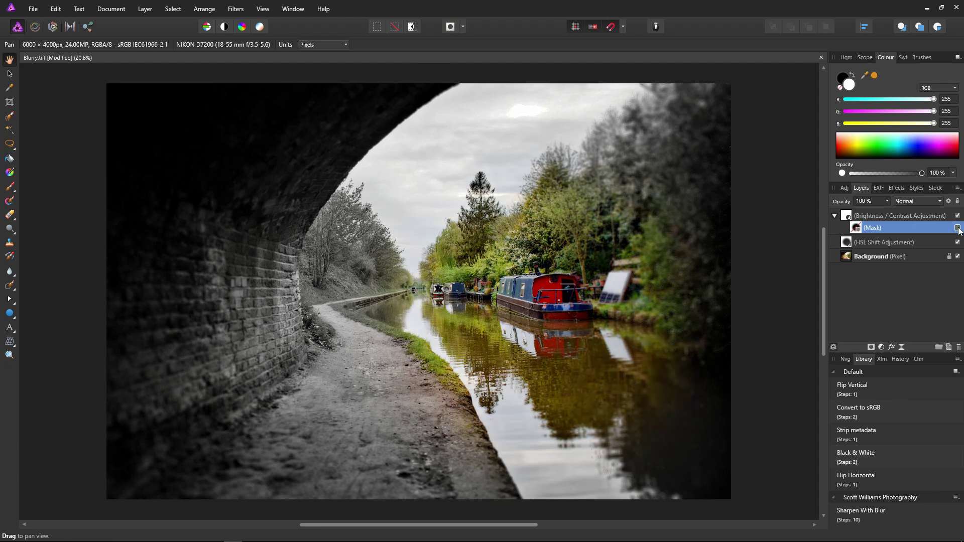
left_click(958, 228)
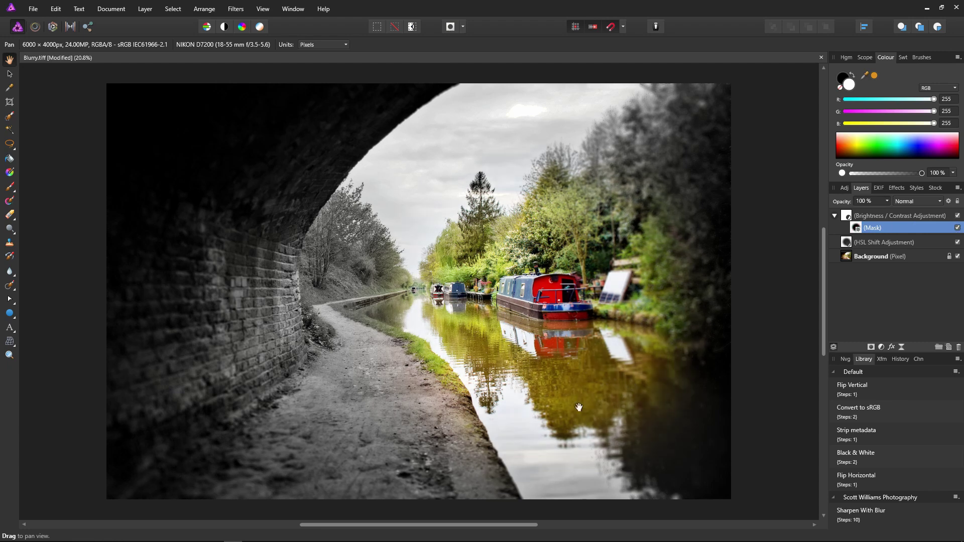
left_click(958, 229)
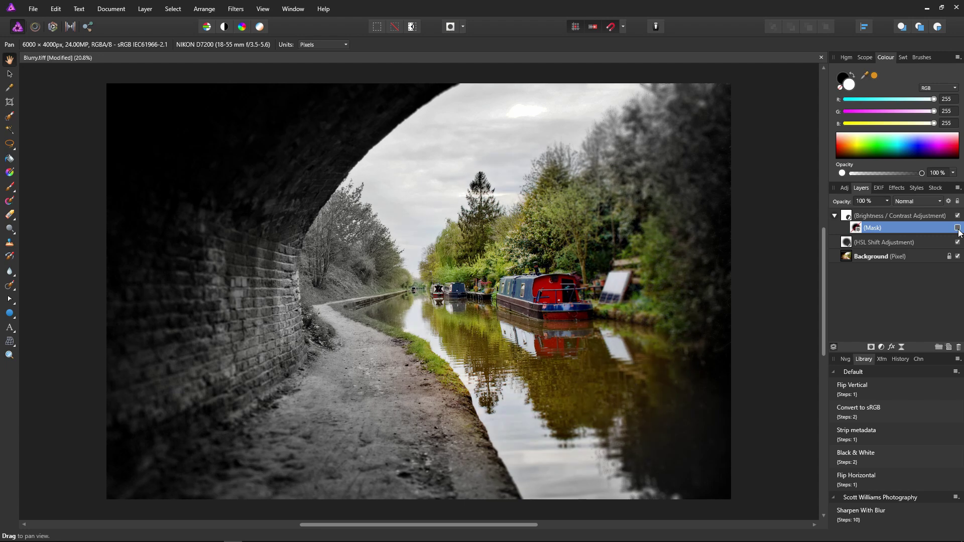
left_click(958, 228)
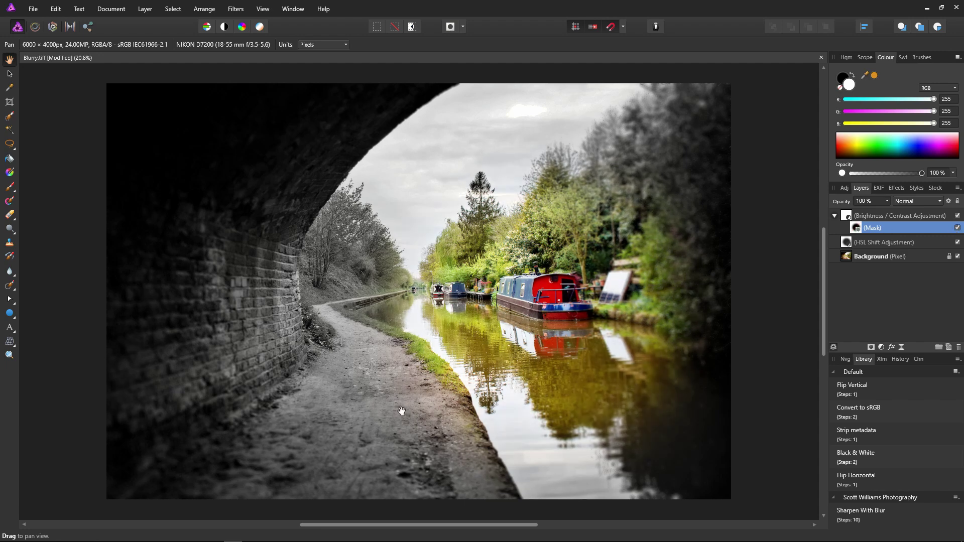
left_click(957, 228)
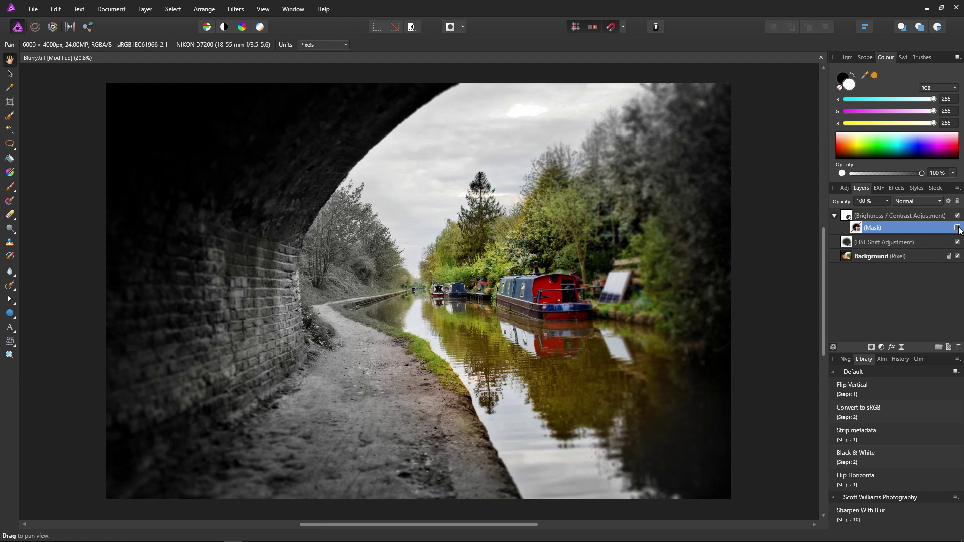
left_click(958, 229)
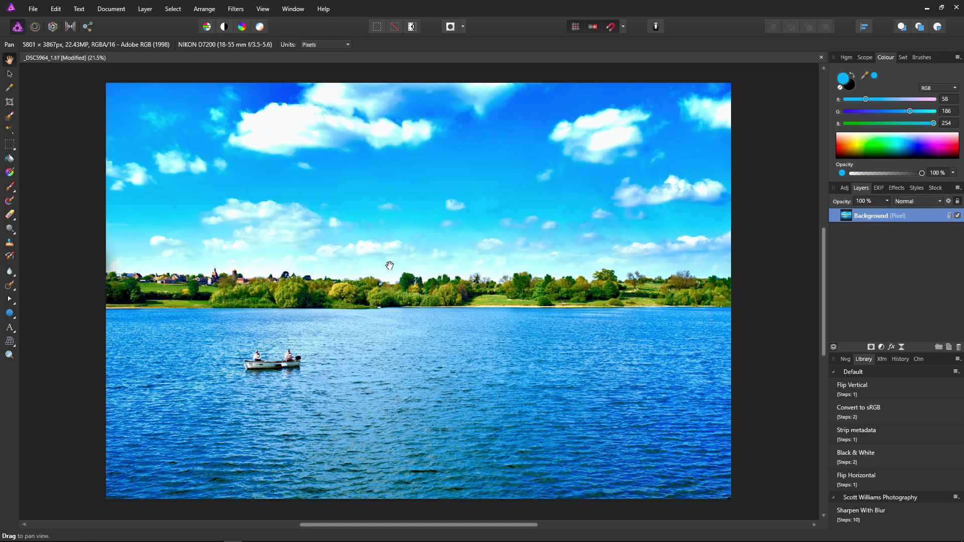
Paint blue over the large cloud in _DSC5964_1.tif, sample dark green from the treeline, and paint a green stroke across the upper sky
left_click(10, 189)
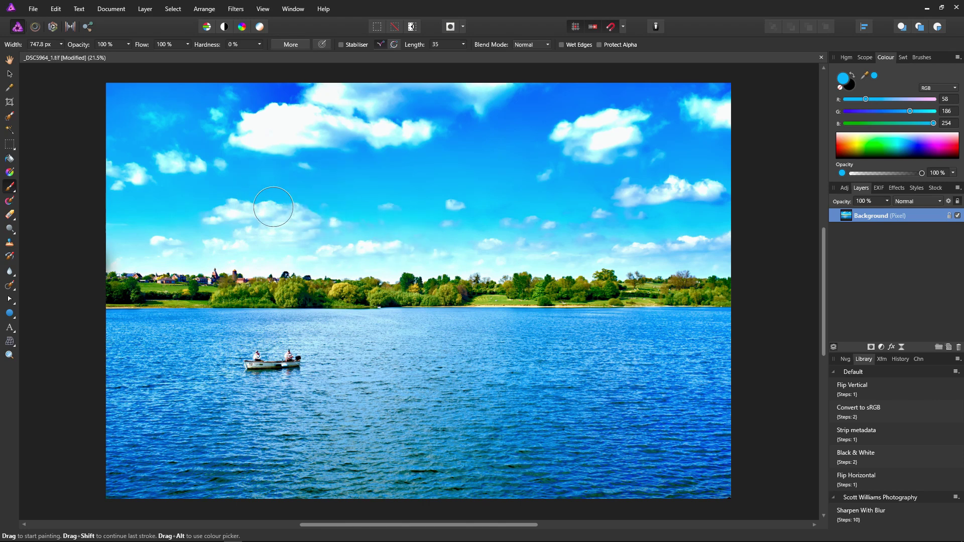
mouse_move(260, 170)
left_mouse_down()
mouse_move(360, 149)
mouse_move(235, 140)
mouse_move(261, 133)
left_mouse_up()
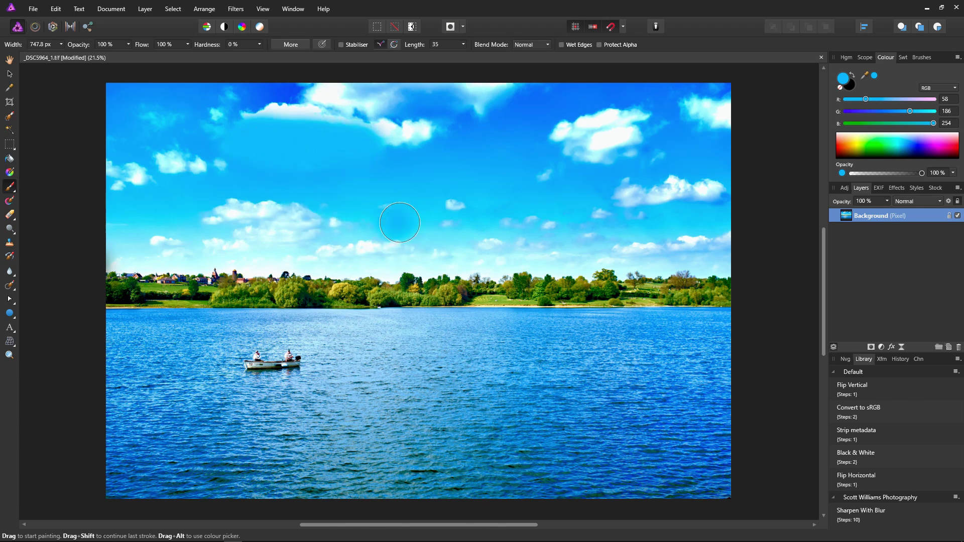
left_click(496, 295, "alt")
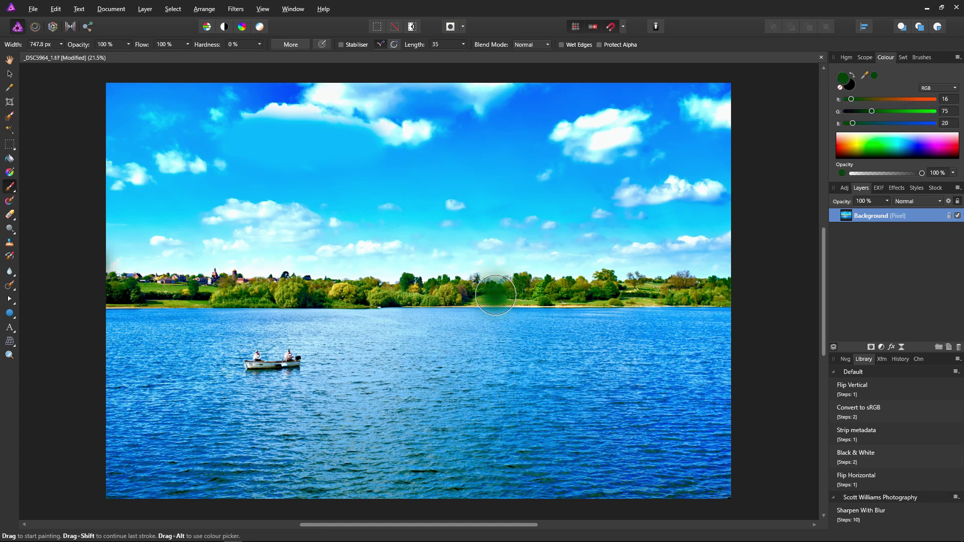
left_click_drag(336, 126, 426, 121)
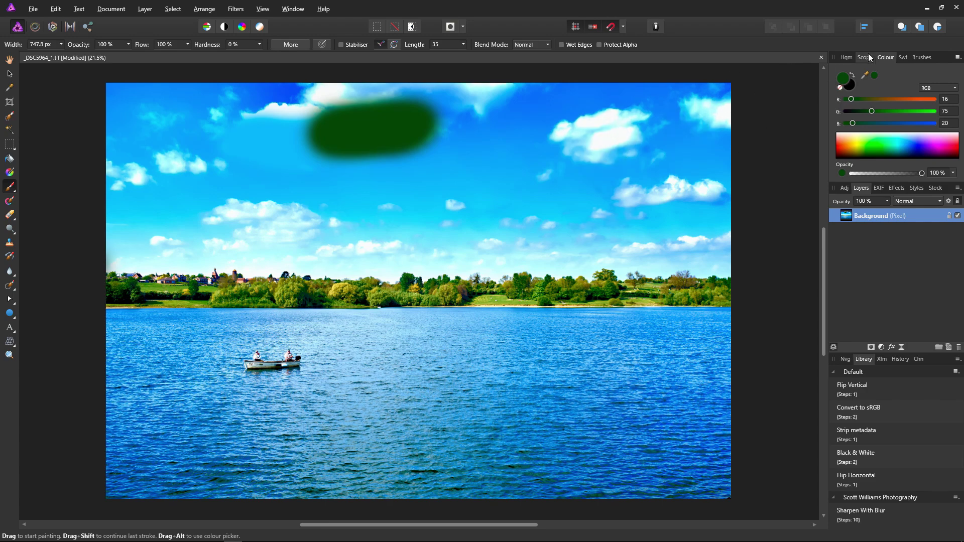
Uncover the desktop beside the window, sample pink from the Affinity Photo shortcut image, and paint two pink patches in the sky
left_click(939, 11)
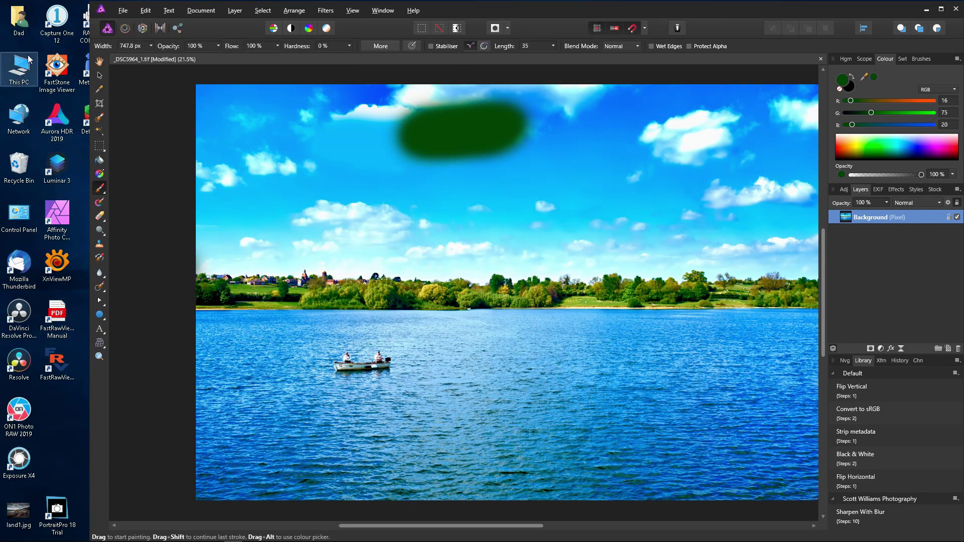
left_click(343, 327)
key("ctrl+z")
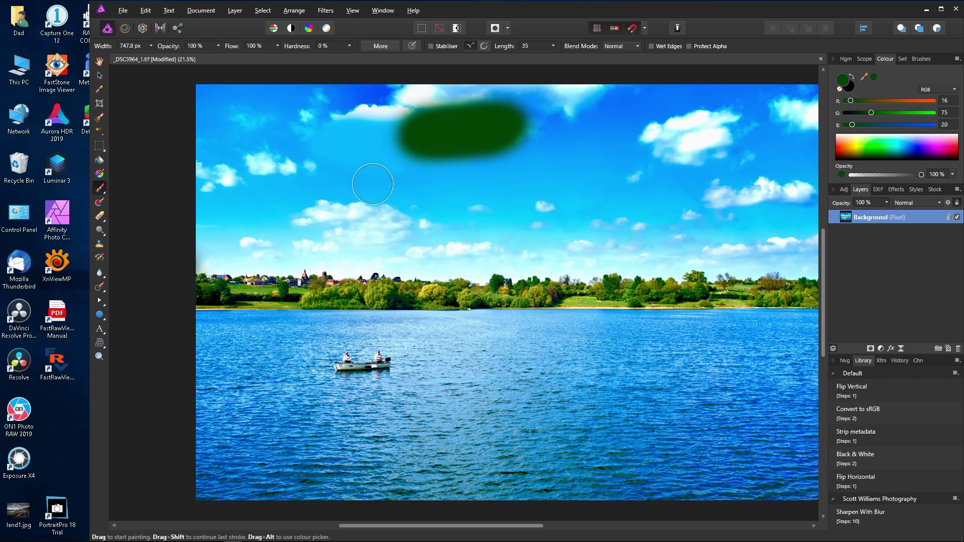
mouse_move(372, 183)
left_mouse_down()
mouse_move(58, 236)
mouse_move(60, 216)
mouse_move(32, 216)
mouse_move(25, 195)
mouse_move(30, 176)
mouse_move(53, 179)
mouse_move(63, 215)
mouse_move(55, 145)
mouse_move(35, 127)
mouse_move(50, 212)
left_mouse_up()
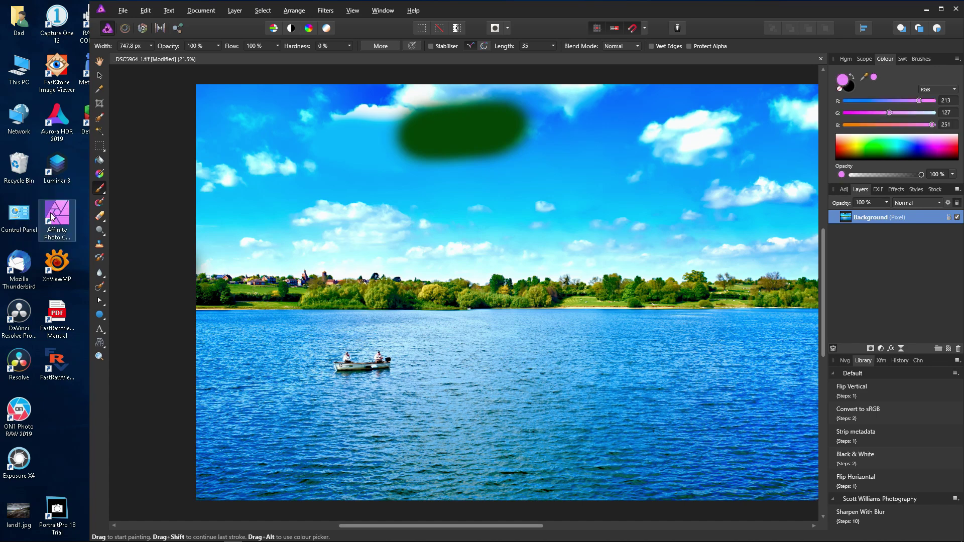
mouse_move(240, 220)
left_mouse_down()
mouse_move(280, 198)
mouse_move(345, 197)
mouse_move(301, 183)
mouse_move(295, 209)
mouse_move(376, 200)
left_mouse_up()
mouse_move(550, 201)
left_mouse_down()
mouse_move(569, 190)
mouse_move(554, 207)
mouse_move(582, 202)
mouse_move(616, 165)
mouse_move(624, 214)
mouse_move(648, 213)
left_mouse_up()
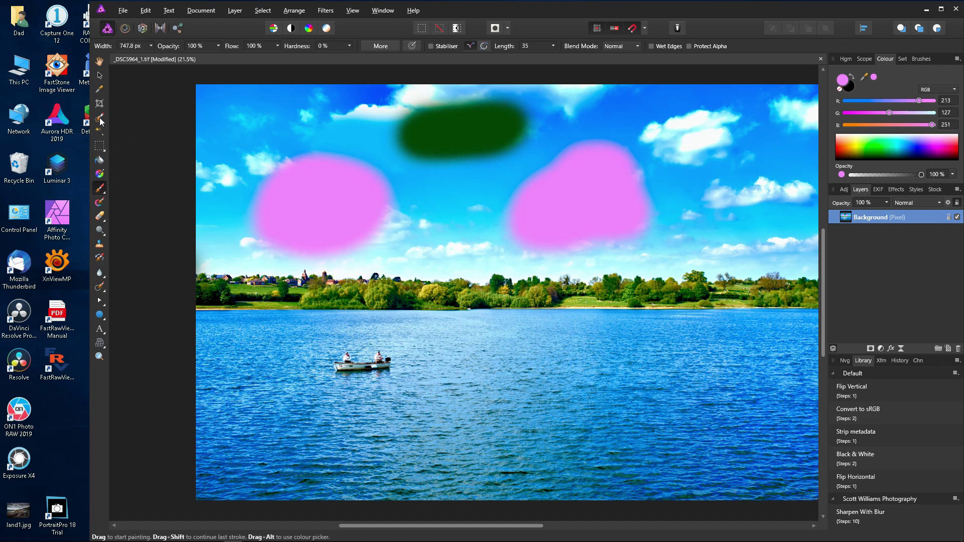
Sample light blue from the sky with the Colour Picker Tool and brush it over part of the pink patch nearest the desktop
left_click(100, 89)
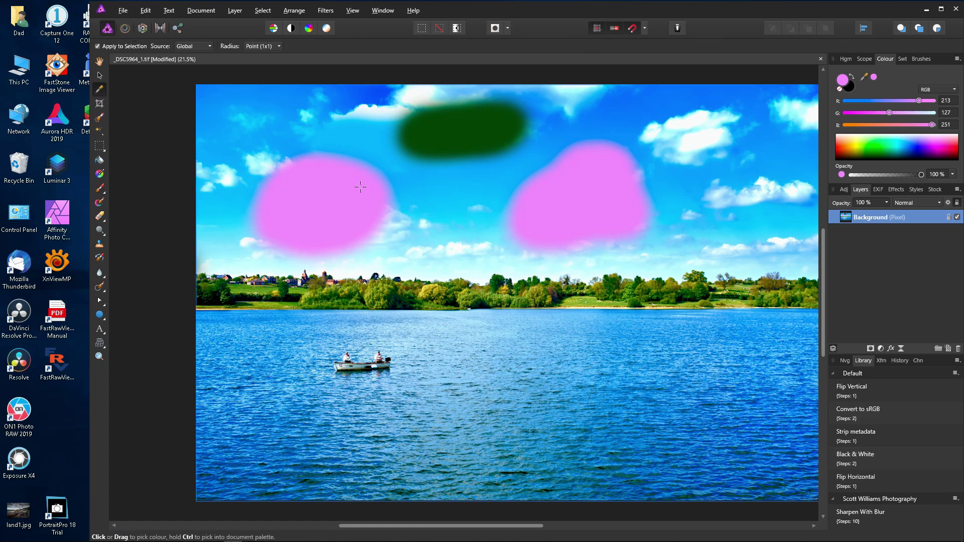
key("alt")
left_click(454, 223)
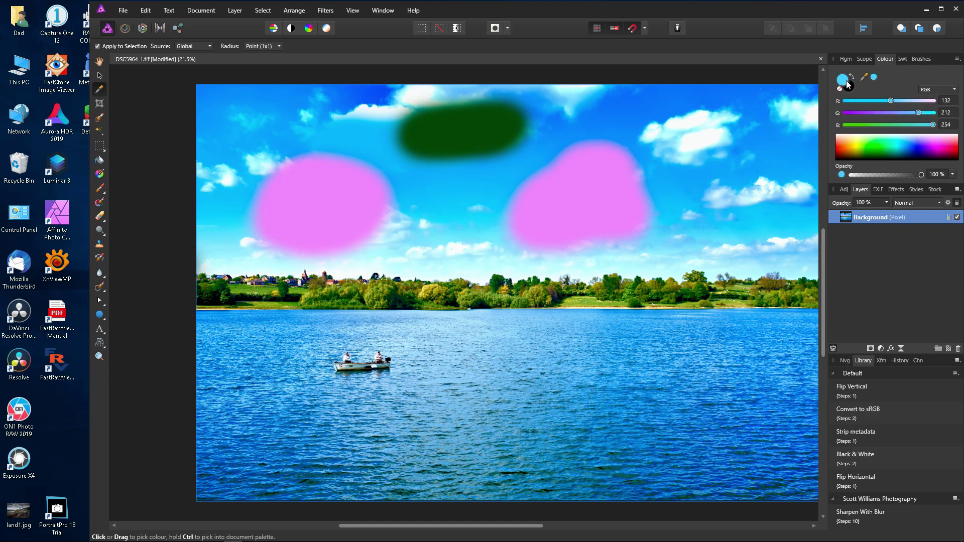
left_click(100, 187)
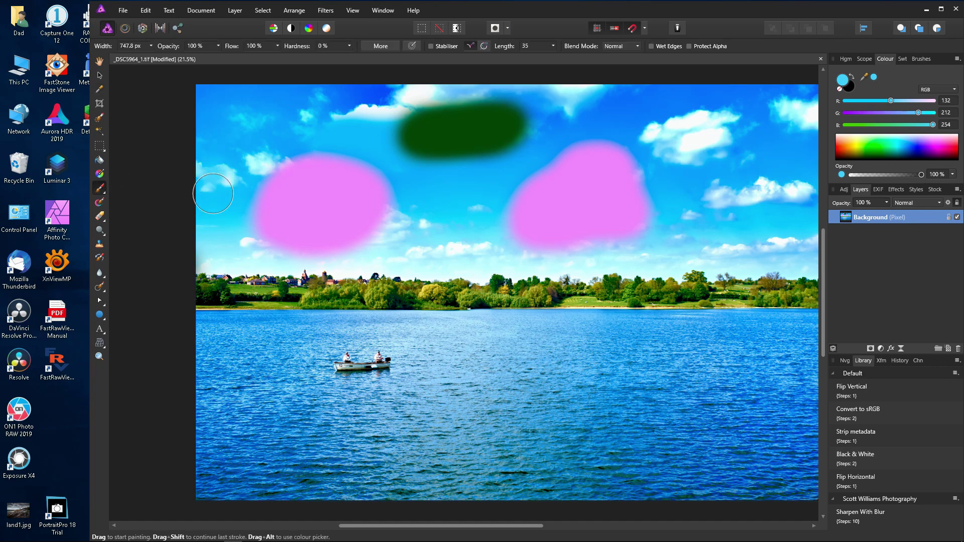
mouse_move(205, 183)
left_mouse_down()
mouse_move(291, 204)
mouse_move(400, 204)
left_mouse_up()
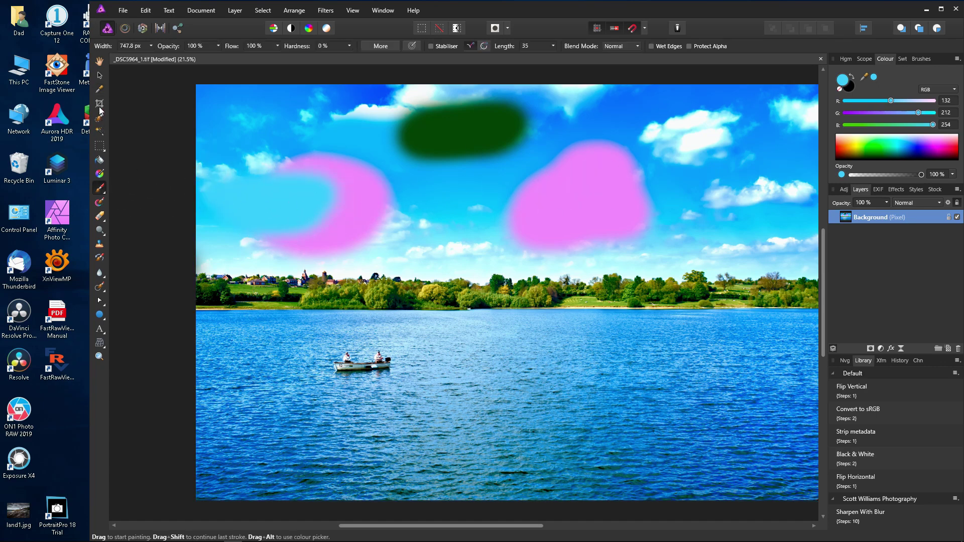
Sample orange from the XnViewMP desktop icon, brush it over the sky and a spot on the treeline, and maximise the window
left_click(99, 89)
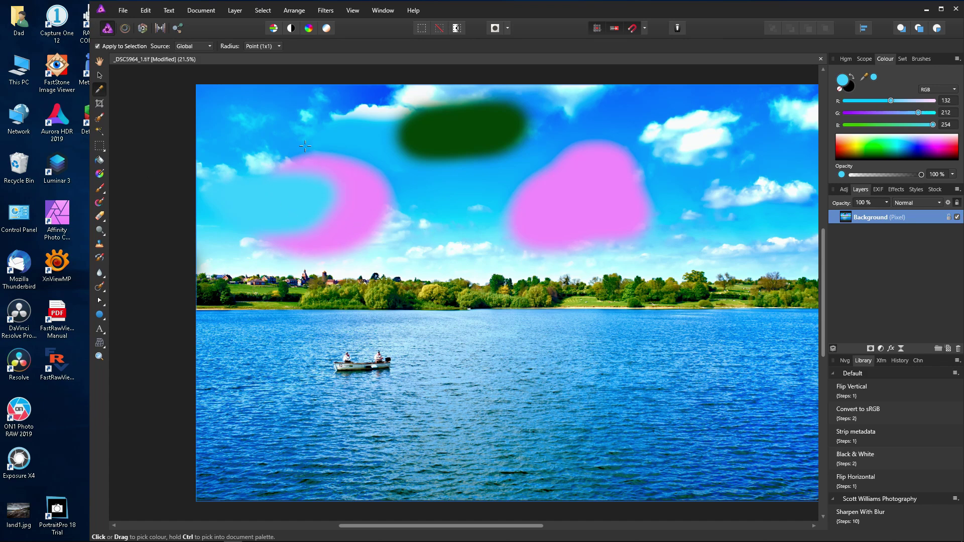
left_click_drag(305, 146, 66, 262)
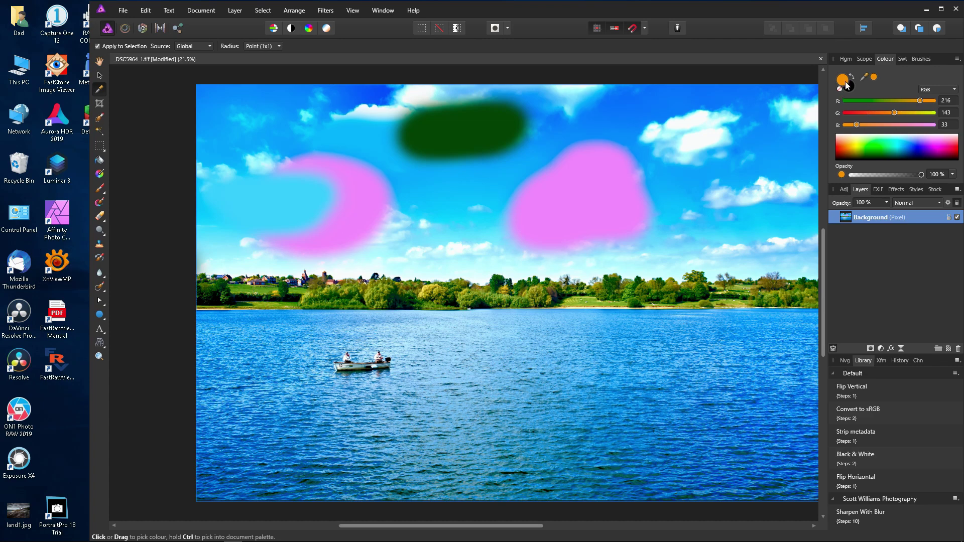
left_click(99, 188)
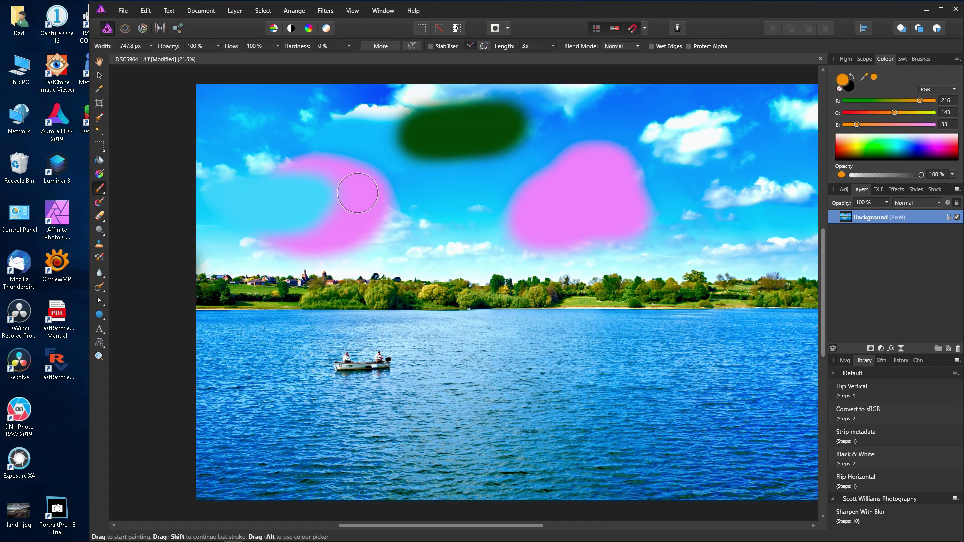
mouse_move(372, 186)
left_mouse_down()
mouse_move(437, 189)
mouse_move(498, 225)
mouse_move(363, 232)
mouse_move(422, 217)
mouse_move(503, 217)
mouse_move(496, 231)
mouse_move(517, 249)
left_mouse_up()
left_click_drag(550, 301, 551, 302)
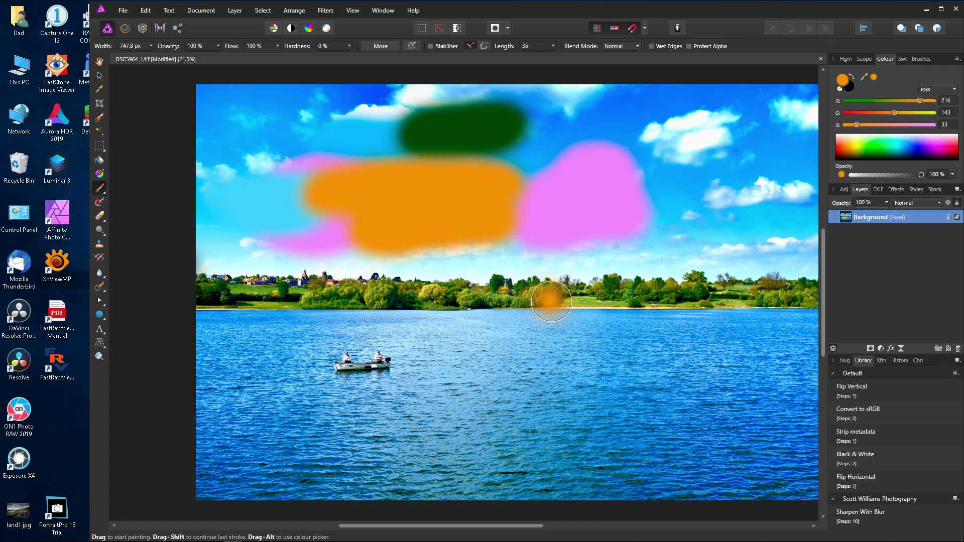
left_click(941, 9)
left_click(489, 226)
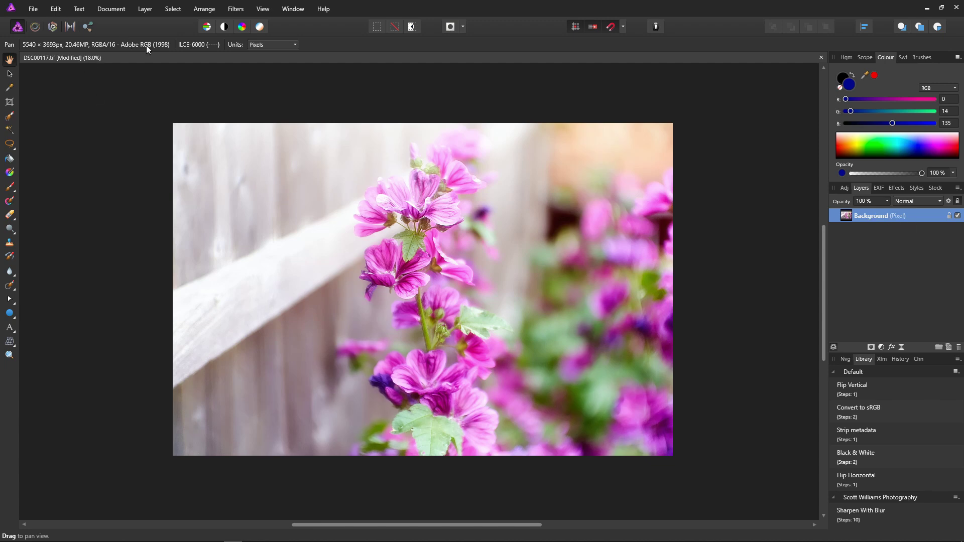
Add a fill layer above the Background in DSC00117.tif, attach a mask to it, and expand the layer to reach the mask
left_click(144, 10)
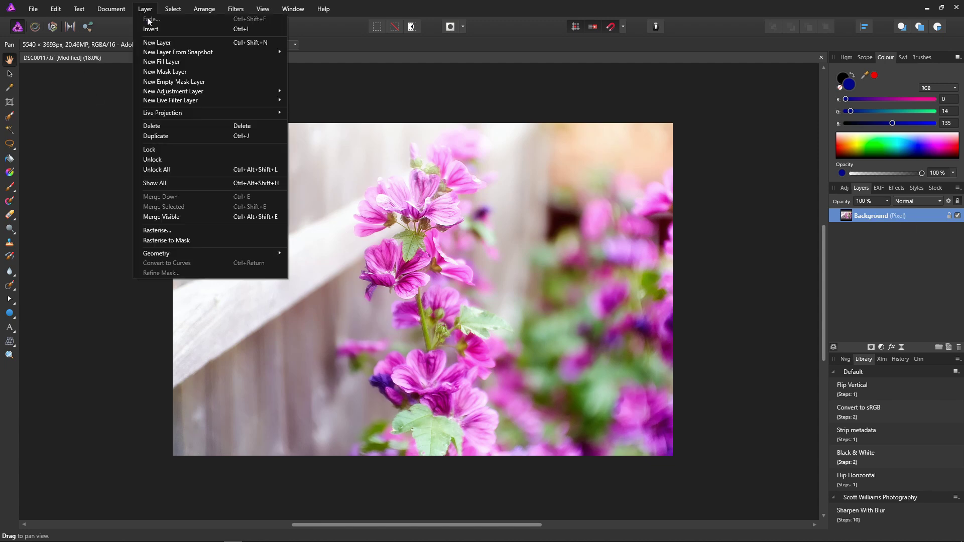
left_click(150, 59)
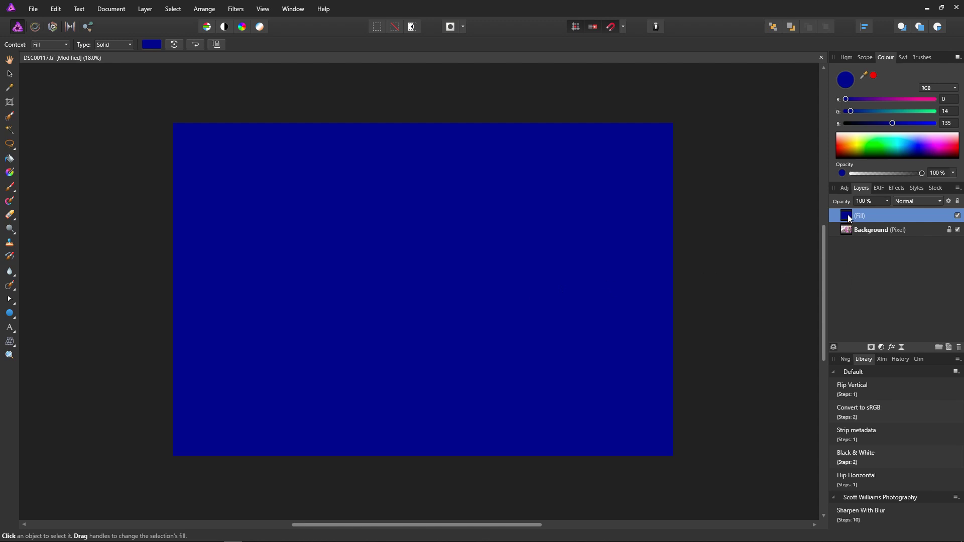
left_click(873, 347)
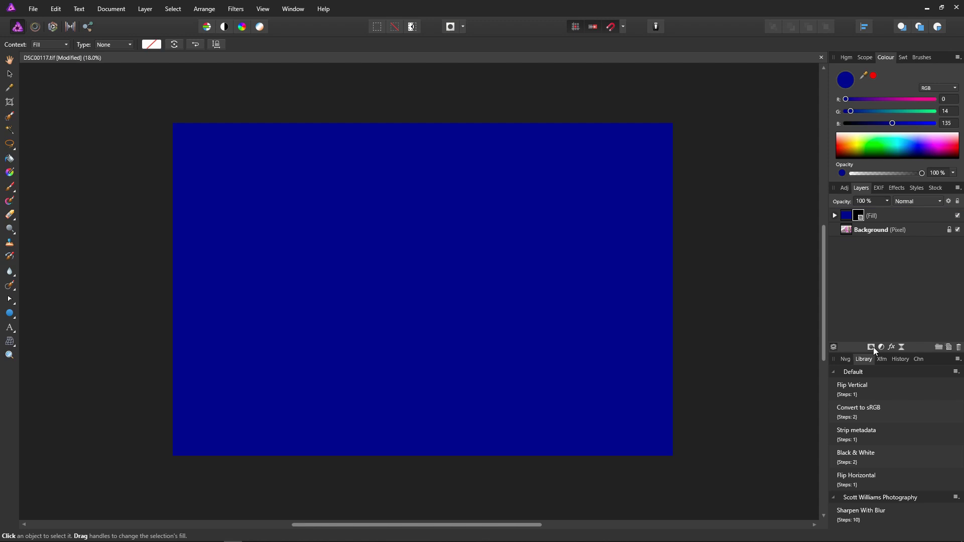
left_click(835, 215)
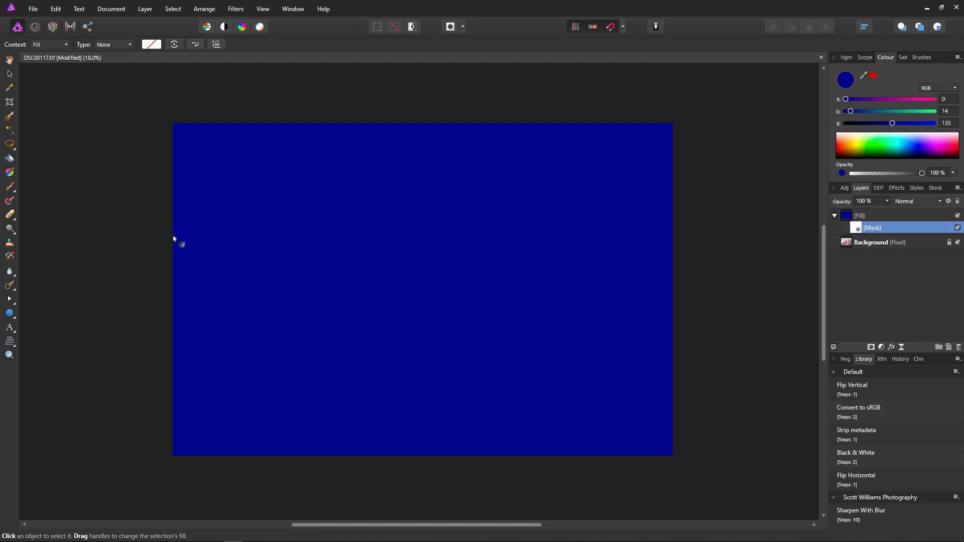
Draw an elliptical gradient on the fill layer's mask from the photo's centre to just beyond its right edge
left_click(10, 173)
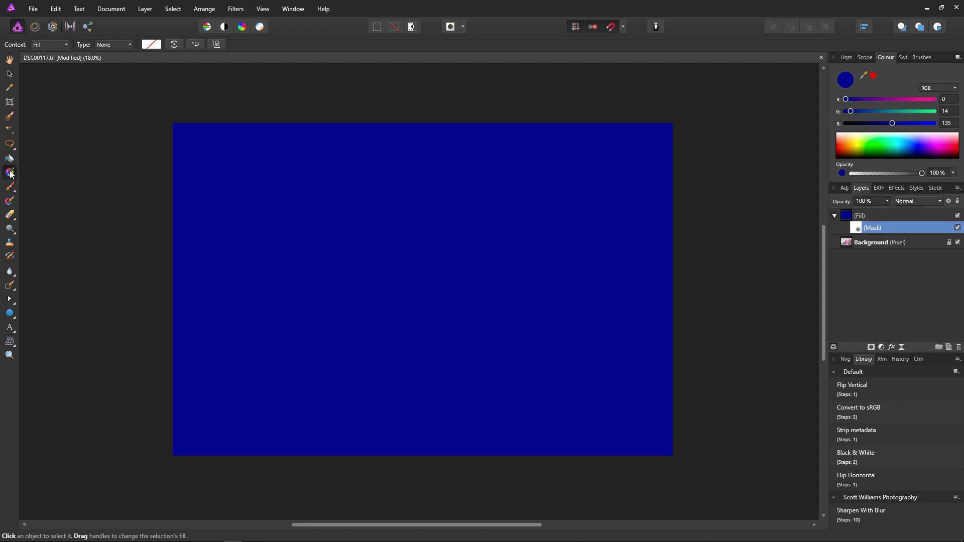
left_click(115, 44)
left_click(119, 90)
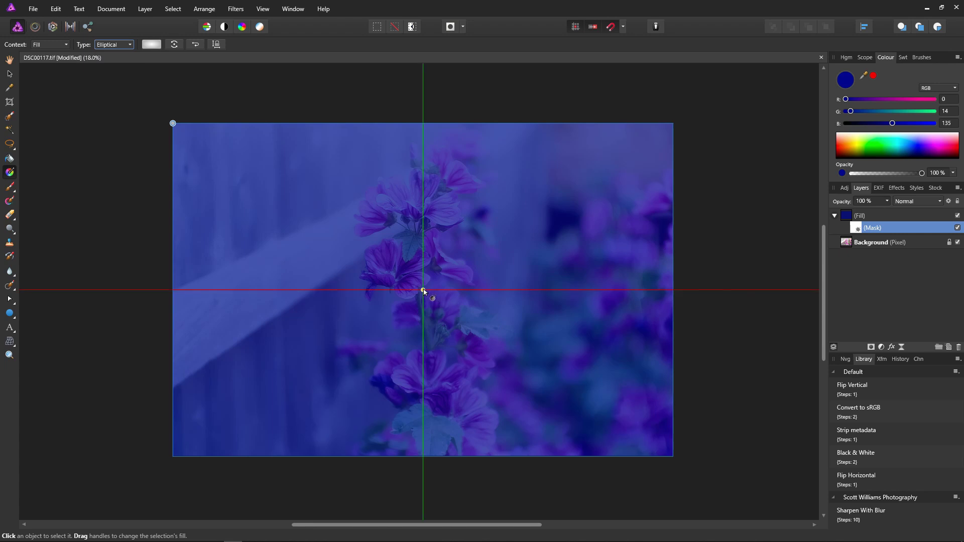
left_click_drag(423, 290, 713, 290)
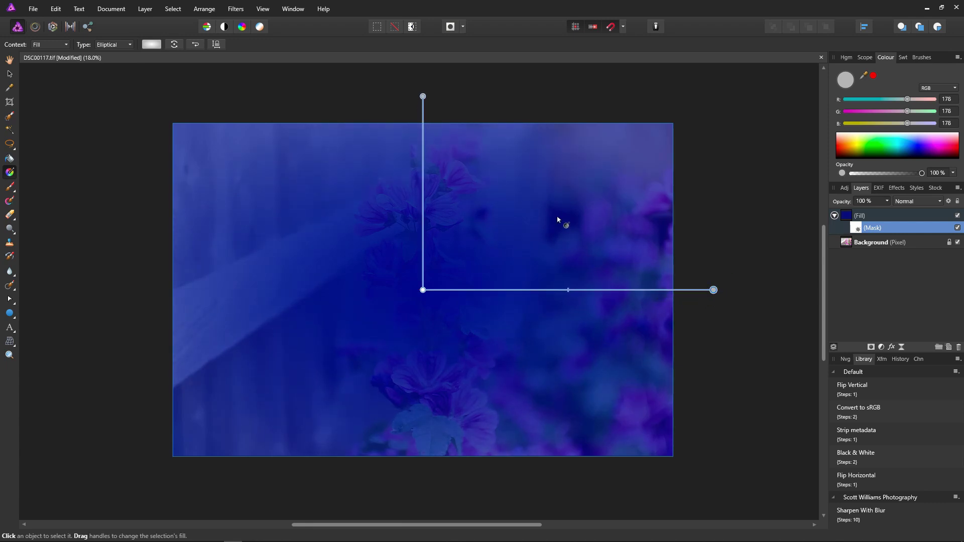
Set the mask gradient's centre stop to black and outer stop to white, and shift its midpoint outward to widen the clear area
left_click(423, 290)
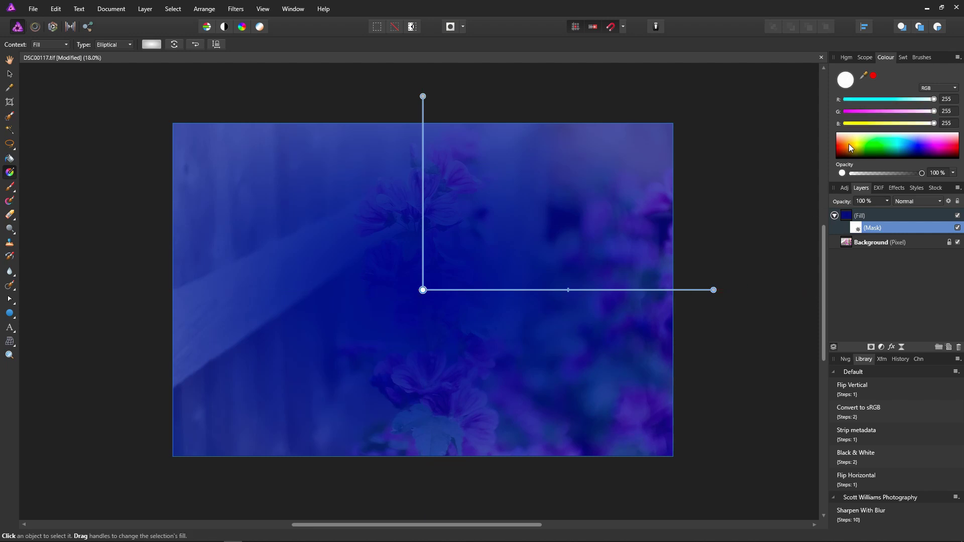
left_click_drag(849, 143, 830, 174)
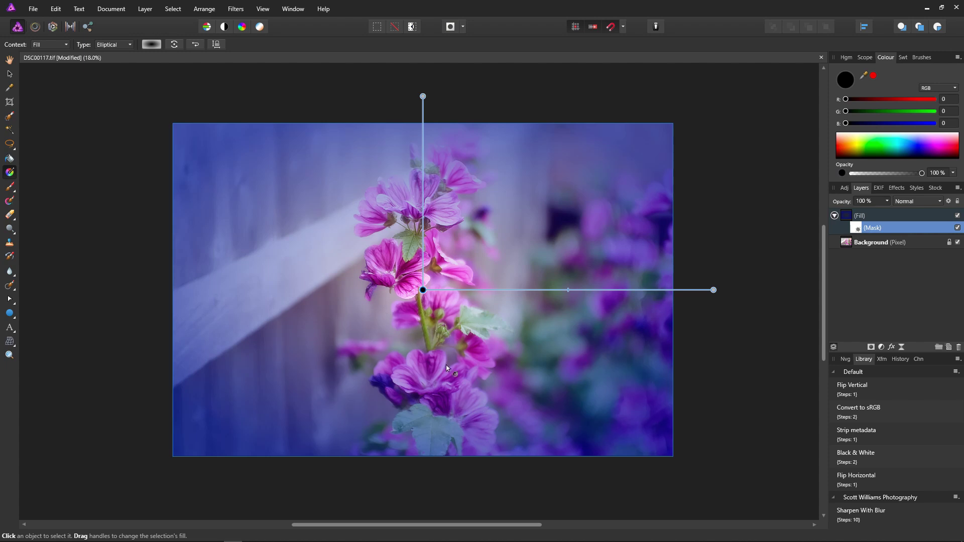
left_click(714, 291)
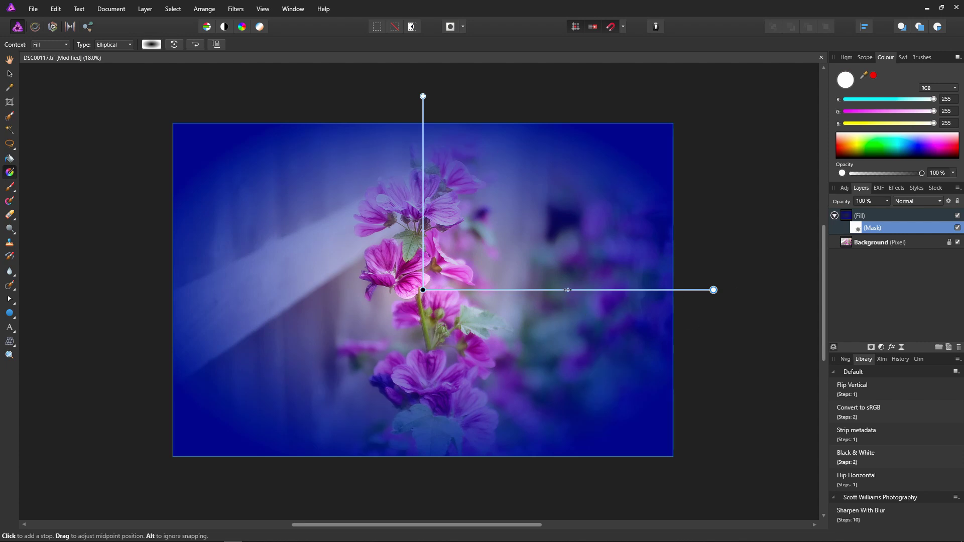
left_click_drag(568, 290, 588, 290)
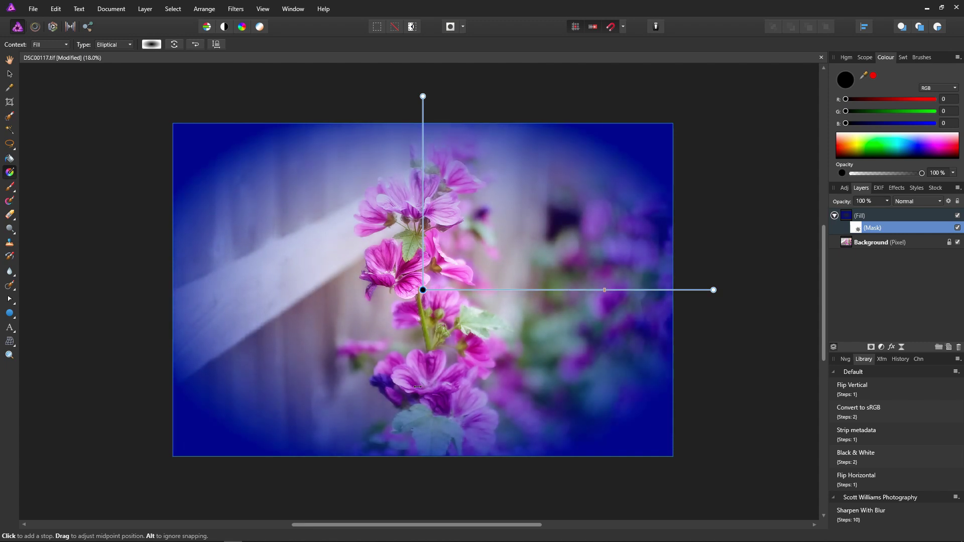
Recolour the fill layer to dark green, RGB 0, 106, 9, to tint the vignette
left_click(10, 60)
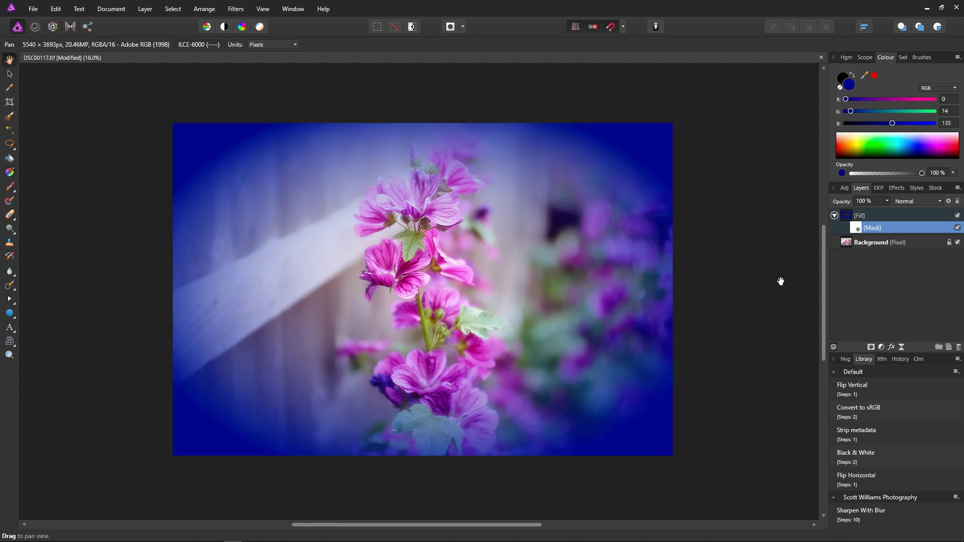
left_click(847, 216)
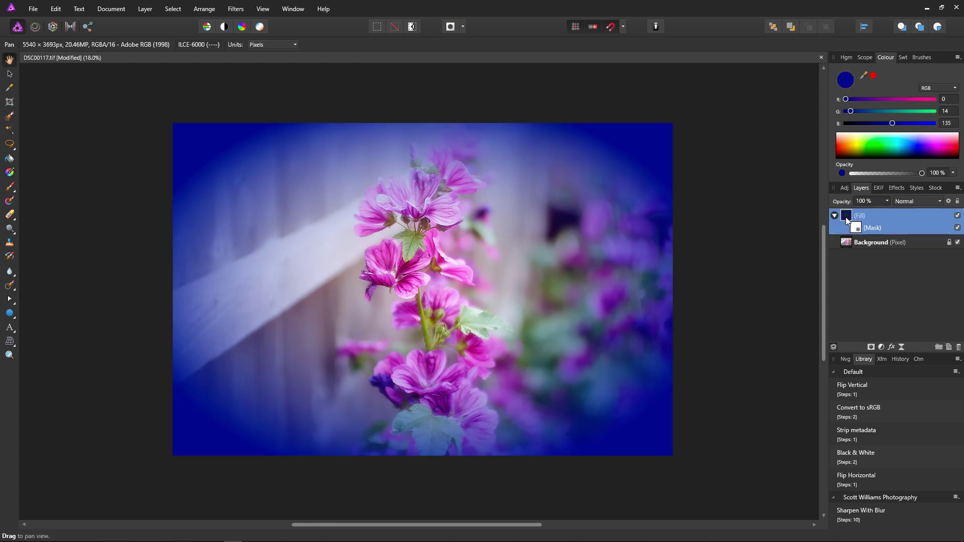
mouse_move(859, 145)
left_mouse_down()
mouse_move(867, 152)
mouse_move(869, 136)
mouse_move(869, 146)
mouse_move(910, 138)
mouse_move(915, 154)
mouse_move(957, 155)
mouse_move(864, 149)
mouse_move(870, 142)
mouse_move(876, 152)
left_mouse_up()
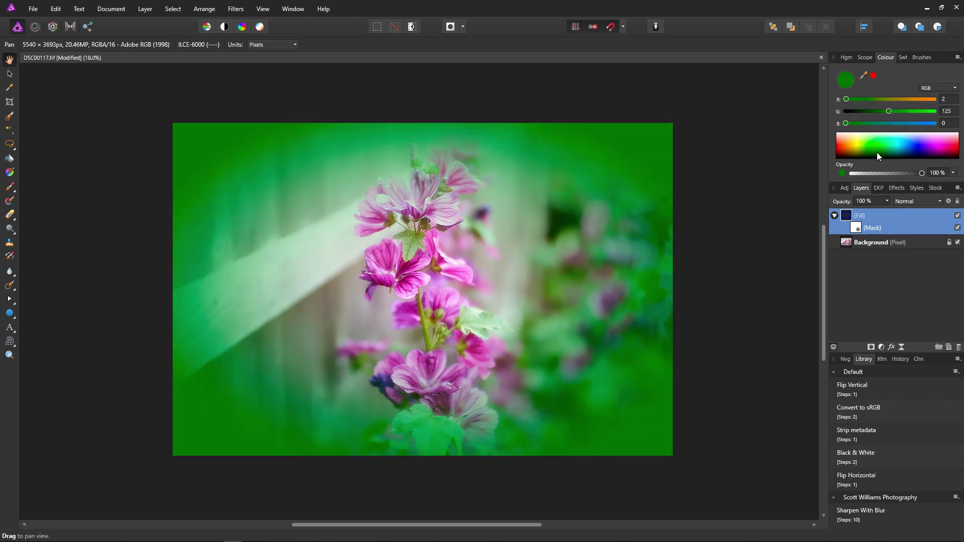
left_click_drag(876, 152, 878, 153)
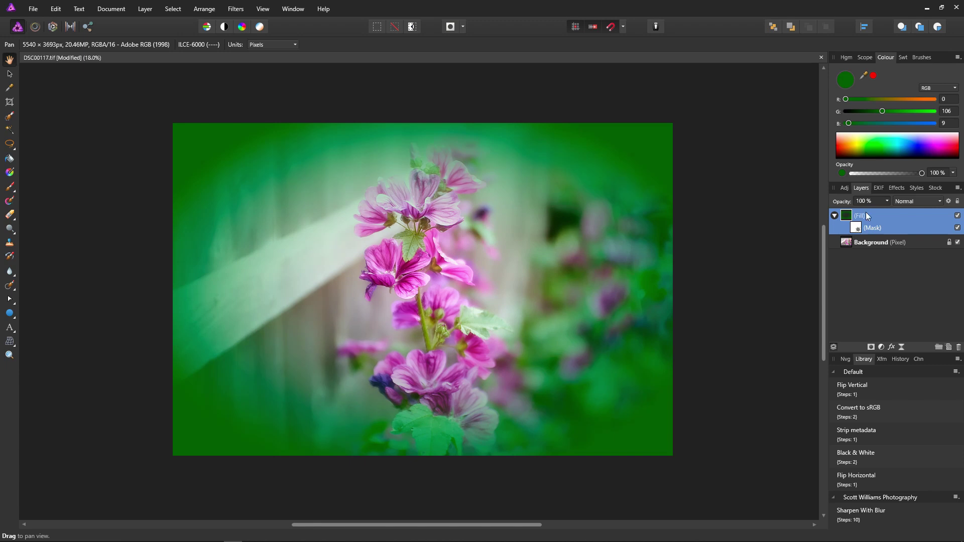
Lower the fill layer's opacity to 61% and try a different vignette colour
left_click(886, 200)
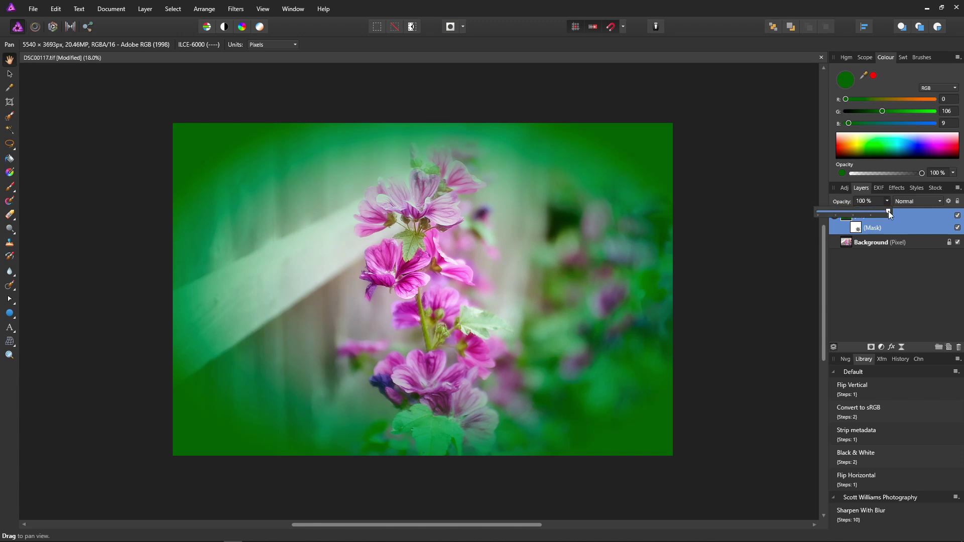
left_click_drag(887, 211, 862, 221)
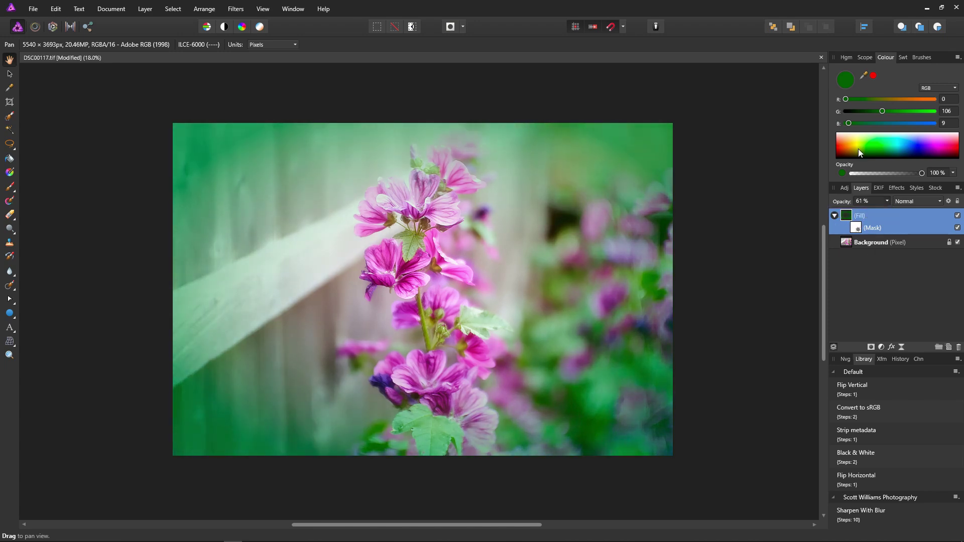
left_click_drag(858, 148, 835, 155)
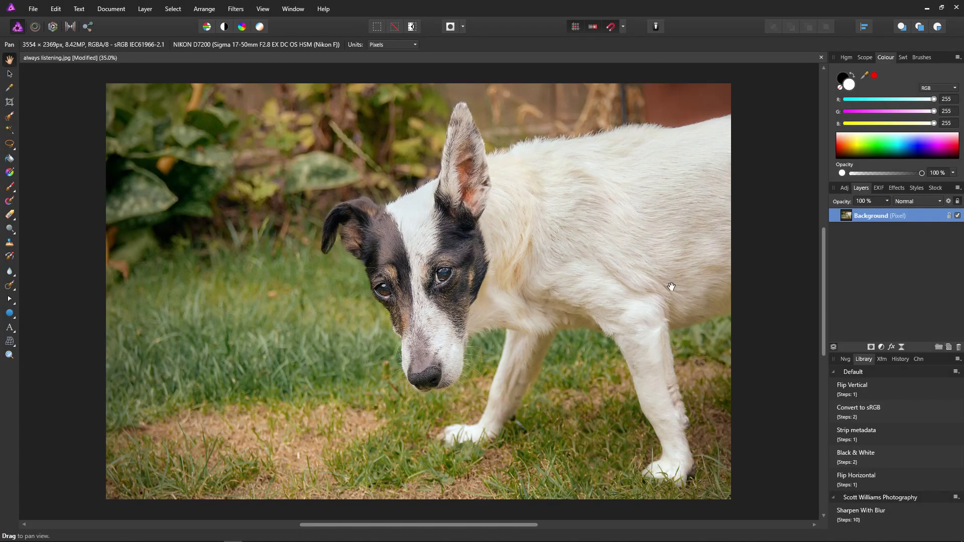
Add a Brightness / Contrast adjustment to always listening.jpg with brightness at -43%
left_click(881, 348)
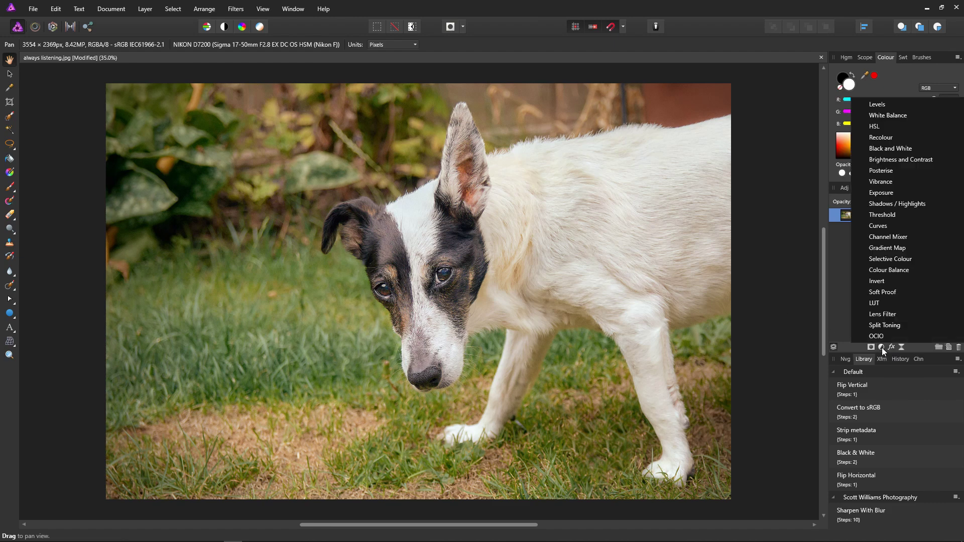
left_click(879, 161)
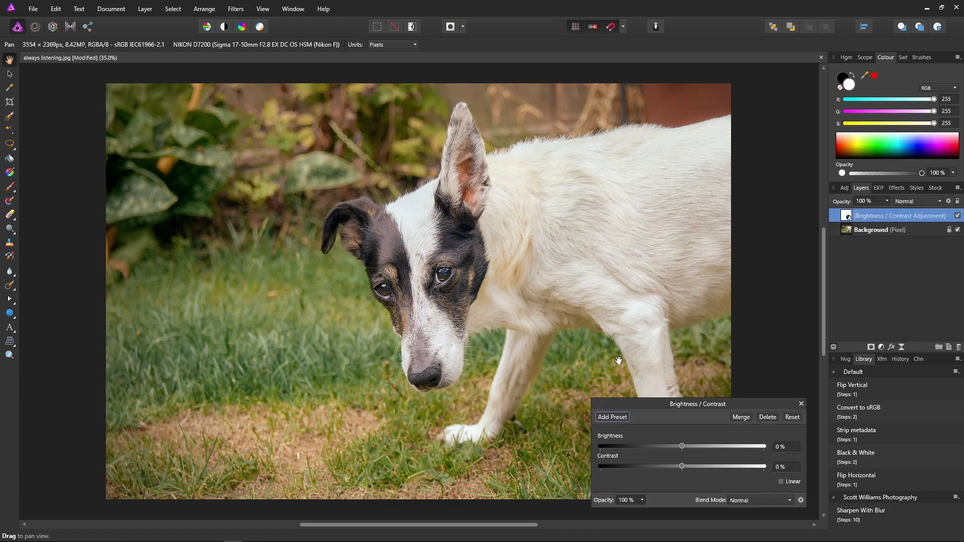
left_click_drag(683, 447, 648, 445)
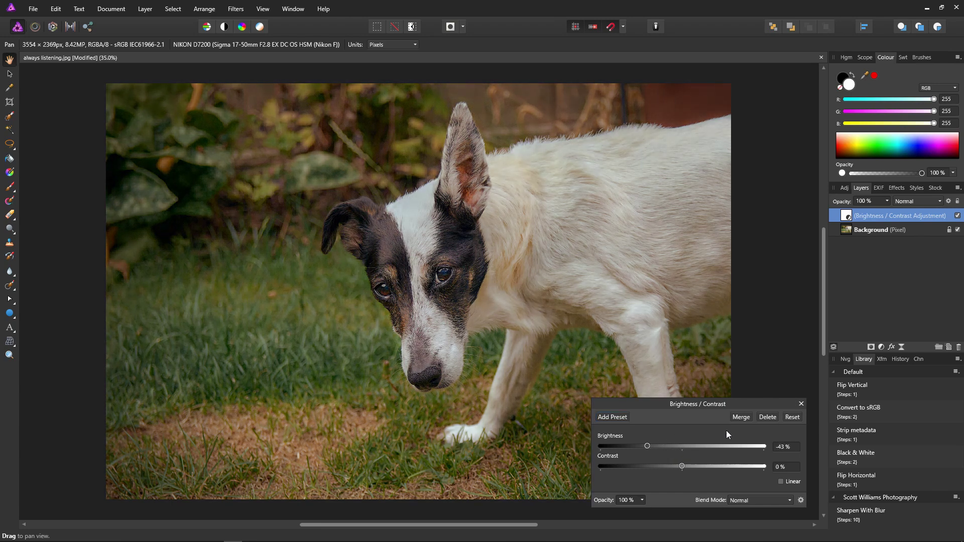
left_click(798, 404)
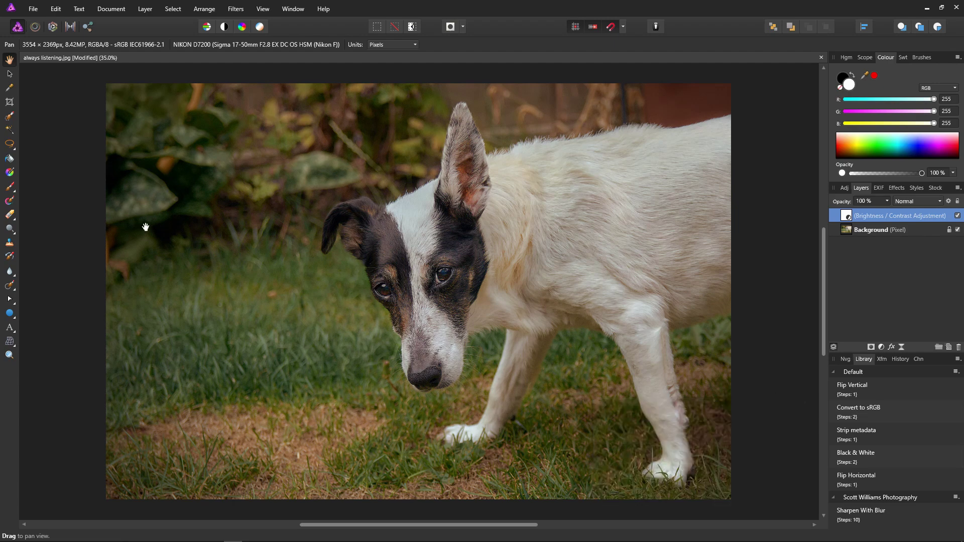
Draw a radial gradient on the Brightness / Contrast adjustment's mask from between the dog's eyes to the grass beside the nearer front leg
left_click(12, 173)
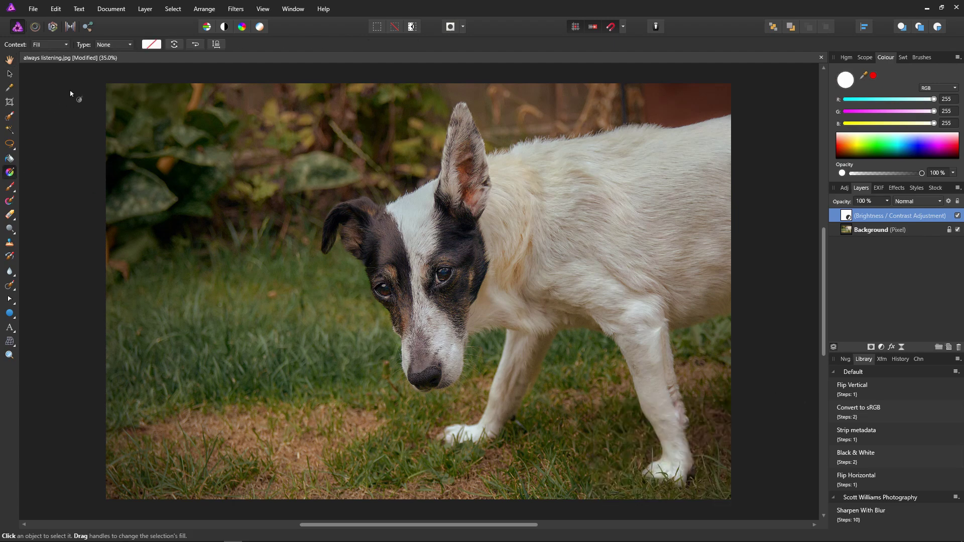
left_click(104, 45)
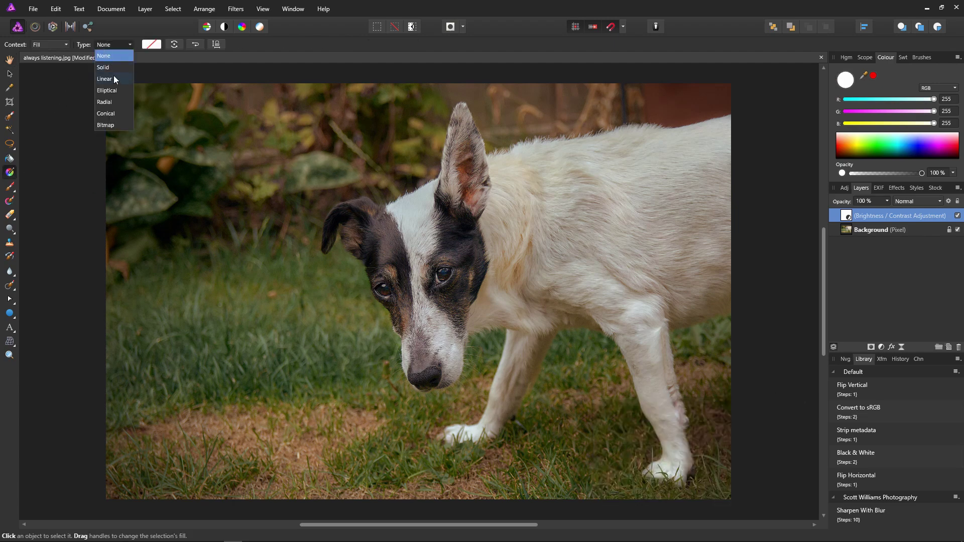
left_click(116, 103)
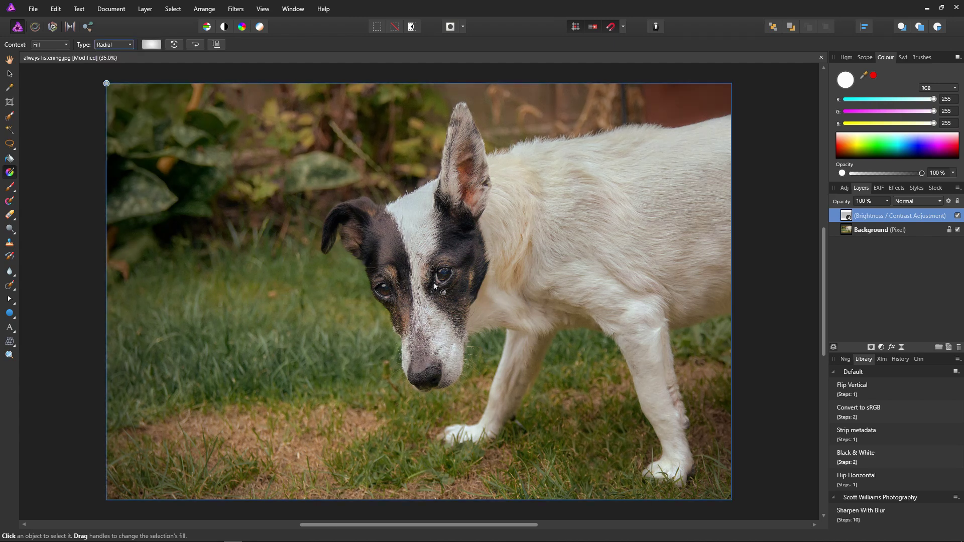
left_click_drag(430, 279, 617, 412)
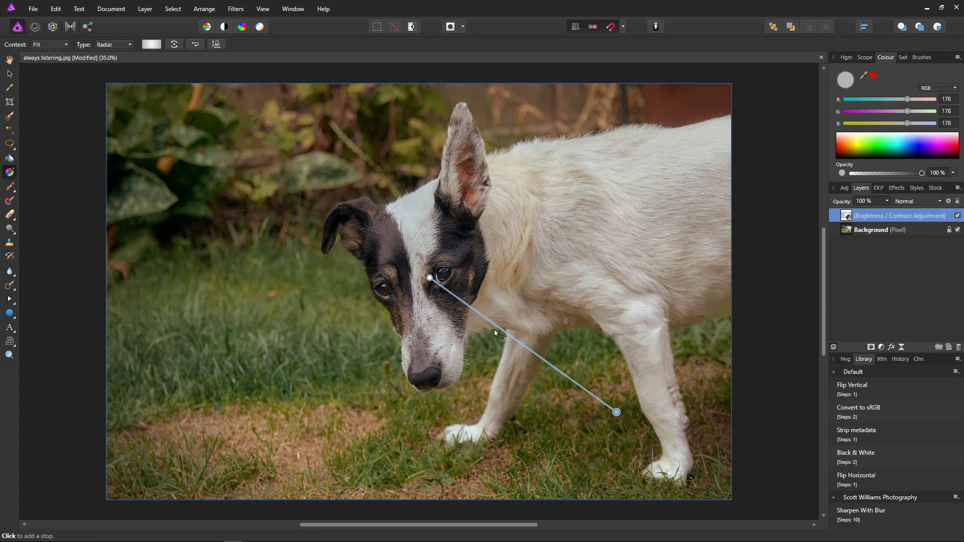
Set the radial gradient's centre stop to black and its outer stop to white so the darkening affects only the surroundings
left_click(430, 278)
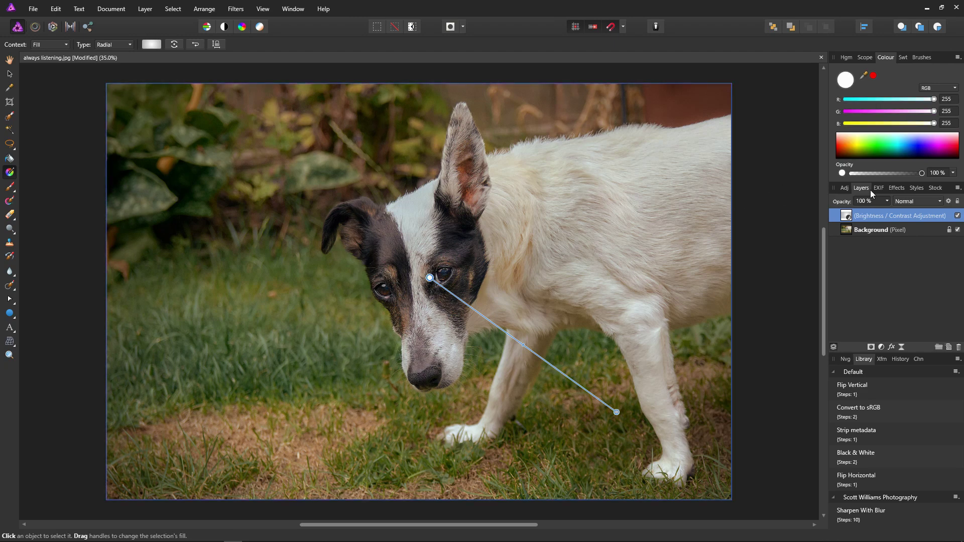
left_click_drag(848, 144, 832, 170)
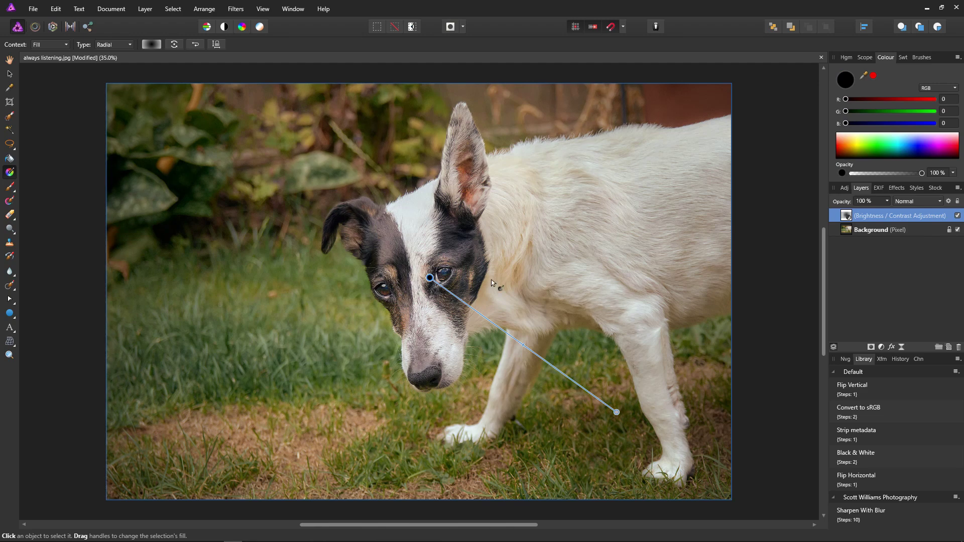
left_click(616, 413)
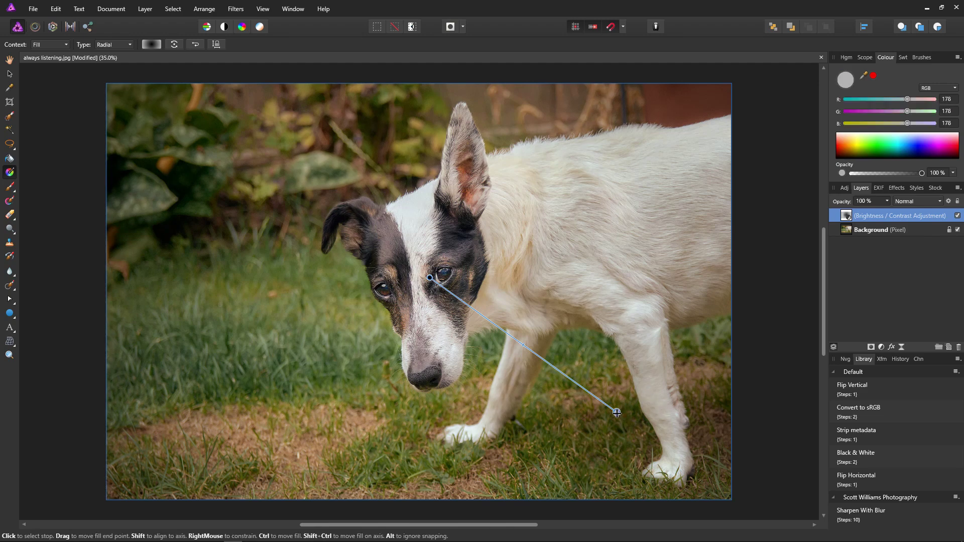
left_click(839, 133)
left_click_drag(840, 134, 831, 128)
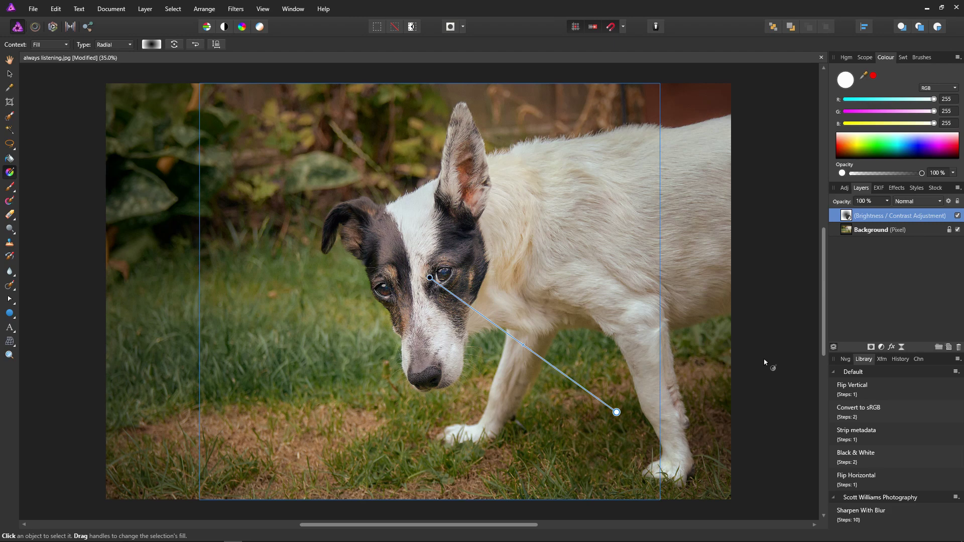
Add a live Gaussian Blur filter to always listening.jpg with a radius of 23.3 px
left_click(892, 348)
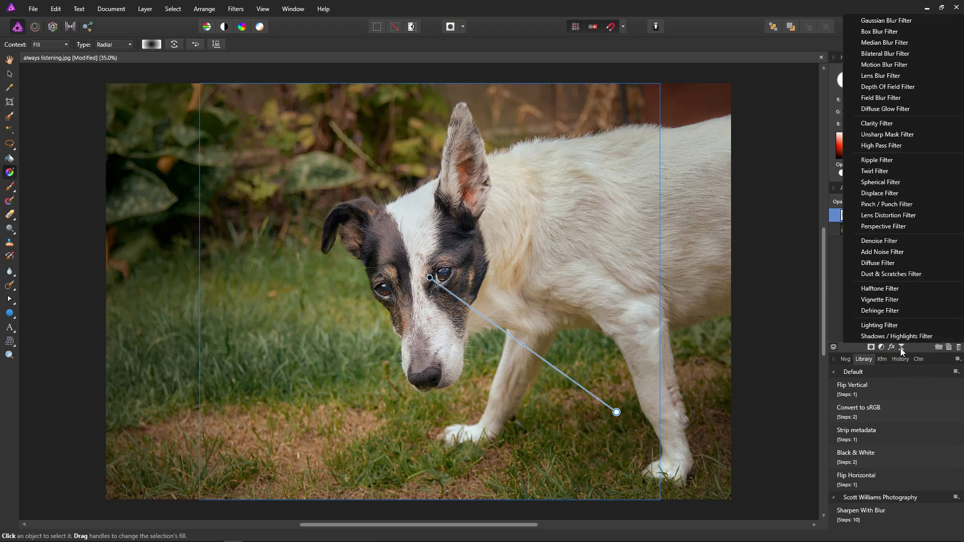
left_click(898, 21)
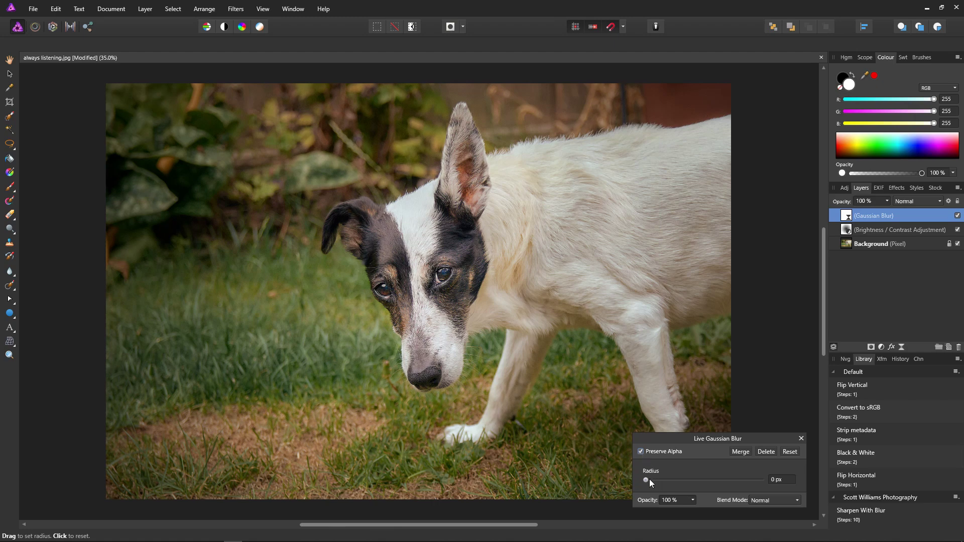
left_click_drag(649, 480, 715, 490)
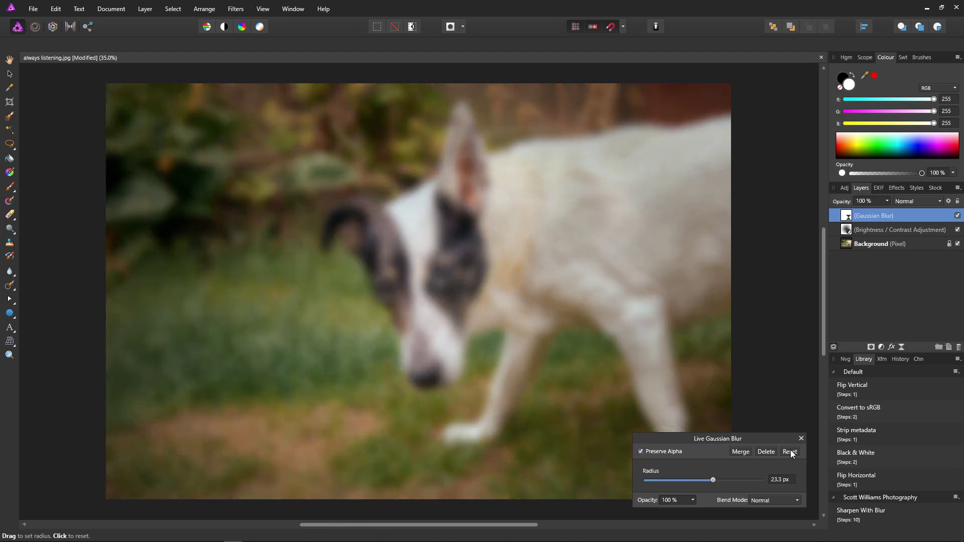
left_click(801, 438)
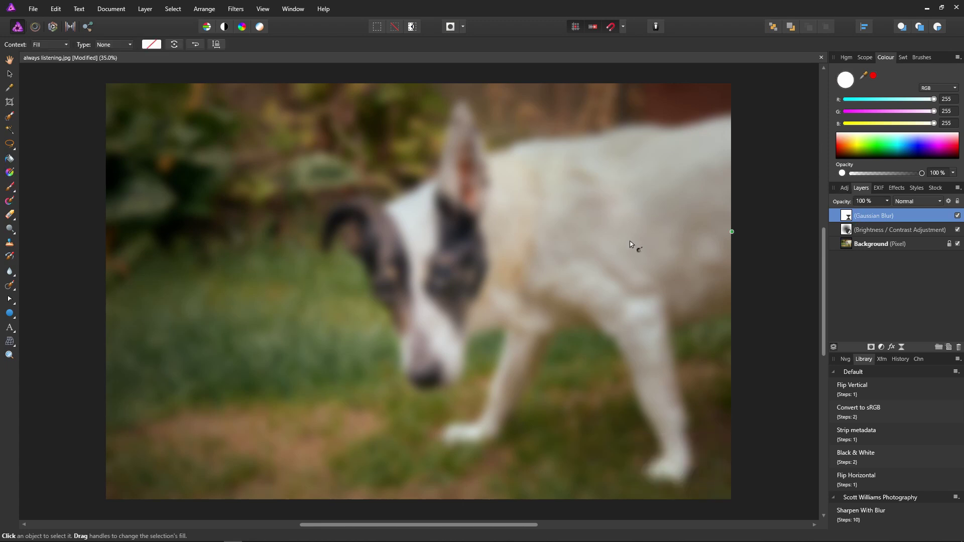
Draw a vertical linear gradient over the grass on the Gaussian Blur's mask, with a black lower stop, and extend its white end upward
left_click(116, 44)
left_click(115, 77)
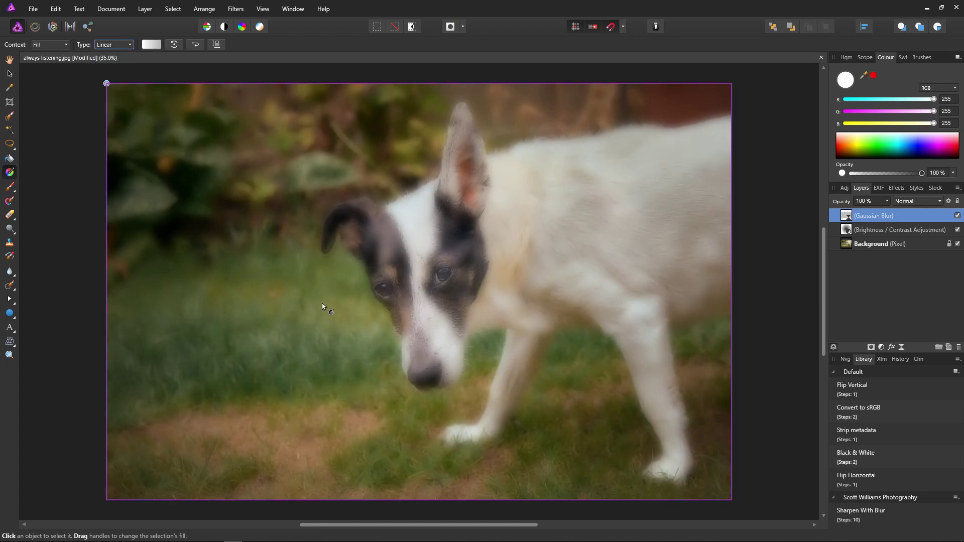
left_click_drag(320, 296, 319, 410)
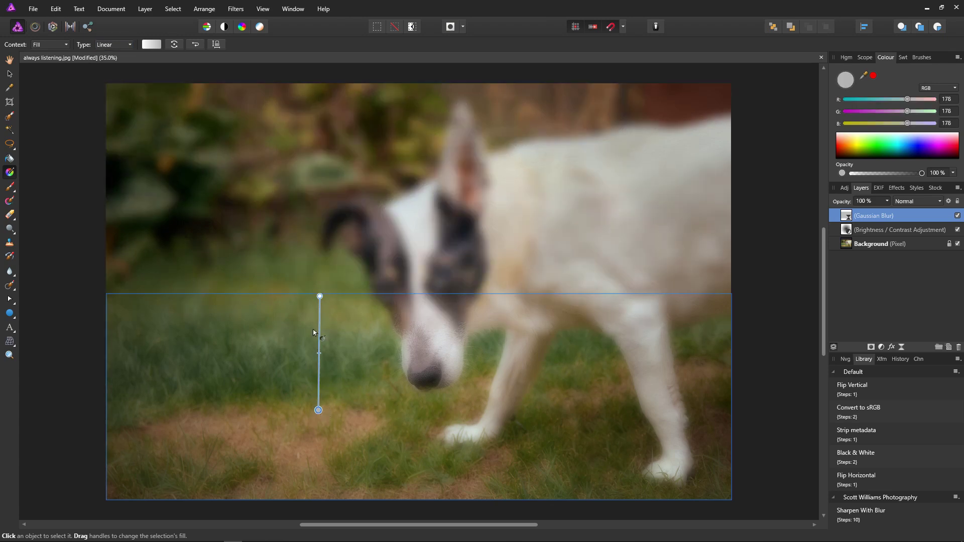
left_click_drag(320, 295, 320, 291)
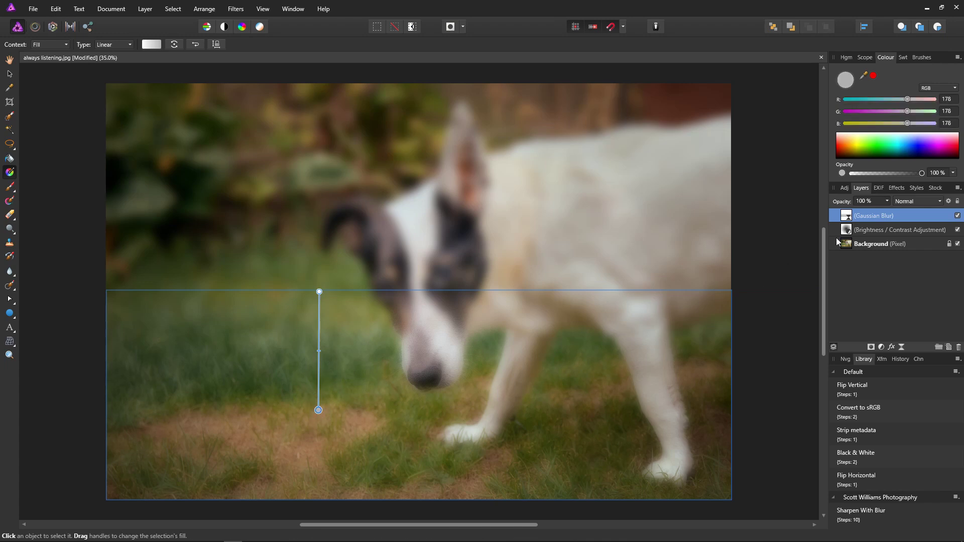
left_click(851, 157)
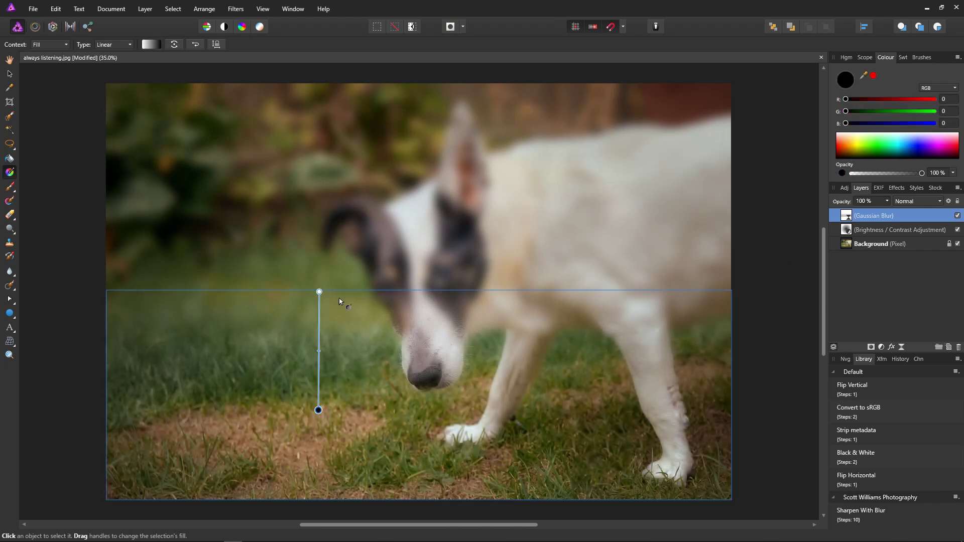
left_click_drag(319, 292, 320, 273)
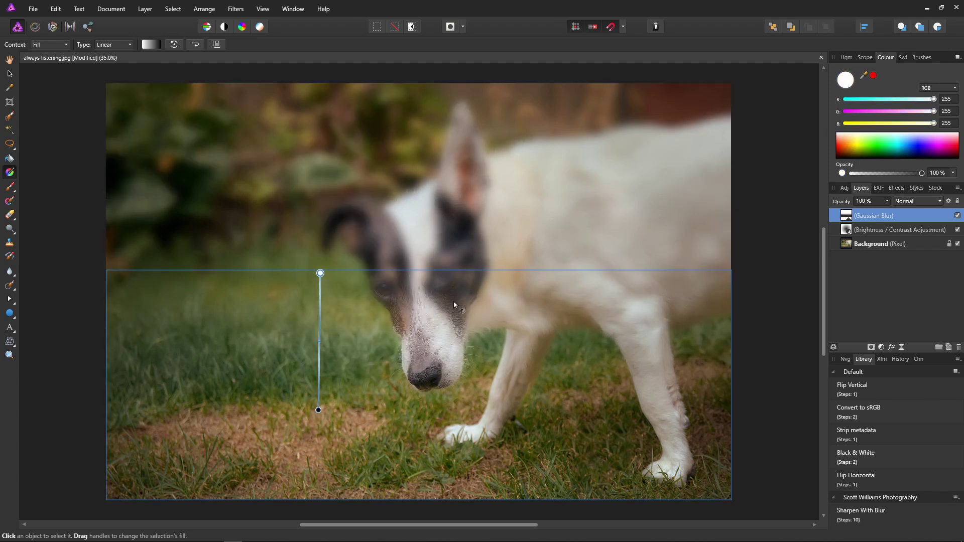
Paint the Gaussian Blur's mask black over the dog's face and body with a soft 552.6 px brush to restore sharpness
left_click(10, 189)
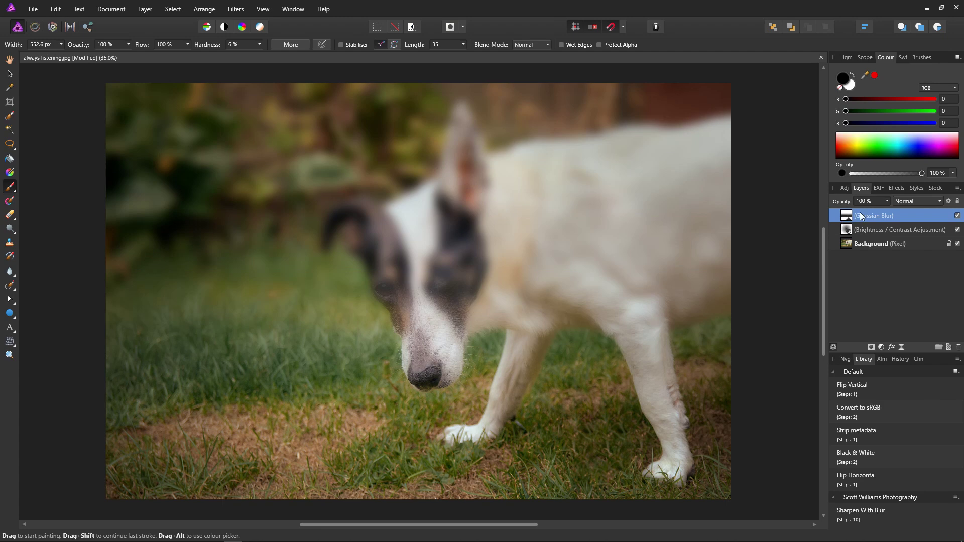
left_click(408, 281)
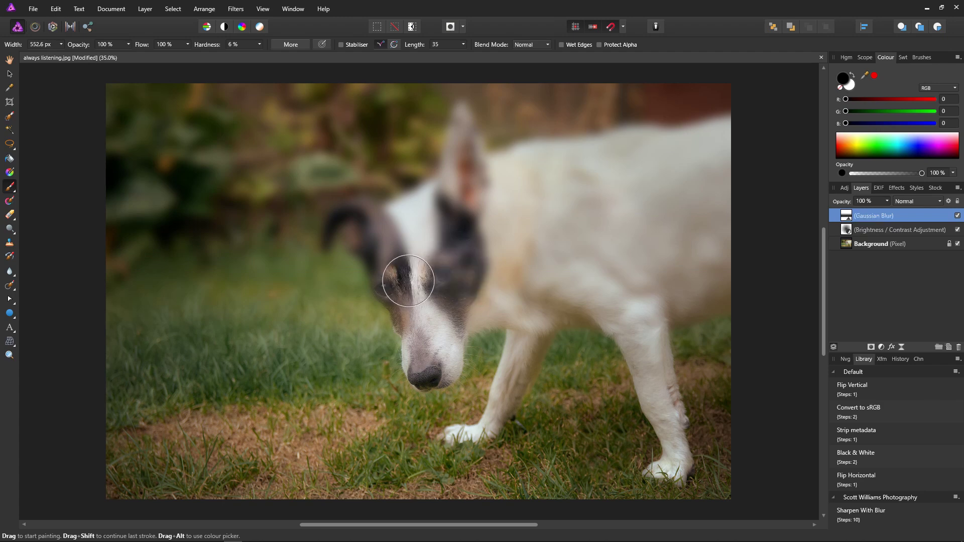
key("ctrl+z")
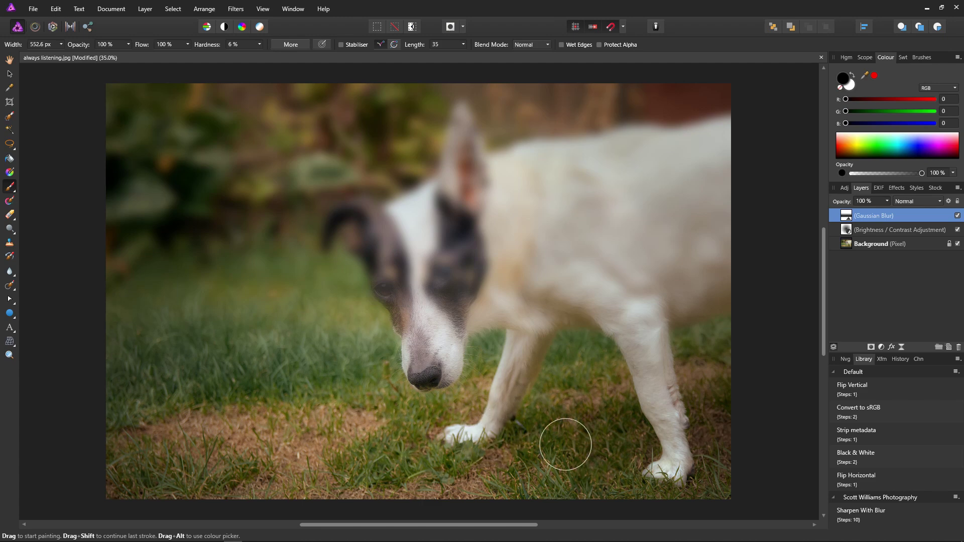
mouse_move(347, 156)
left_mouse_down()
mouse_move(354, 173)
mouse_move(491, 173)
mouse_move(430, 179)
left_mouse_up()
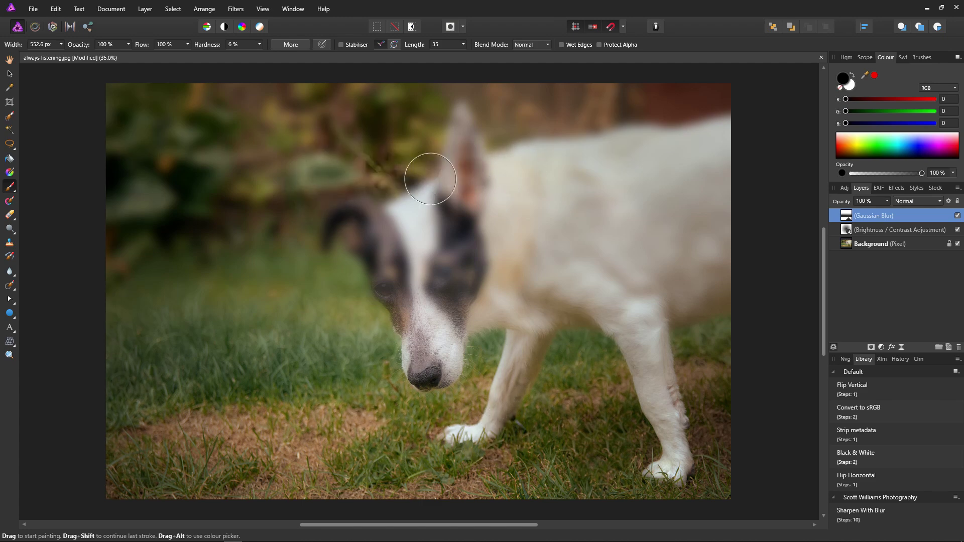
mouse_move(428, 282)
left_mouse_down()
mouse_move(428, 302)
mouse_move(405, 272)
mouse_move(399, 282)
mouse_move(418, 297)
mouse_move(427, 345)
mouse_move(393, 234)
mouse_move(444, 200)
mouse_move(439, 233)
mouse_move(462, 206)
mouse_move(438, 294)
mouse_move(510, 286)
mouse_move(463, 302)
mouse_move(530, 303)
mouse_move(697, 271)
mouse_move(661, 296)
mouse_move(709, 284)
mouse_move(657, 299)
mouse_move(704, 274)
mouse_move(514, 239)
mouse_move(610, 207)
mouse_move(591, 190)
mouse_move(514, 186)
mouse_move(724, 169)
mouse_move(706, 159)
mouse_move(669, 200)
mouse_move(726, 223)
mouse_move(723, 286)
mouse_move(643, 306)
left_mouse_up()
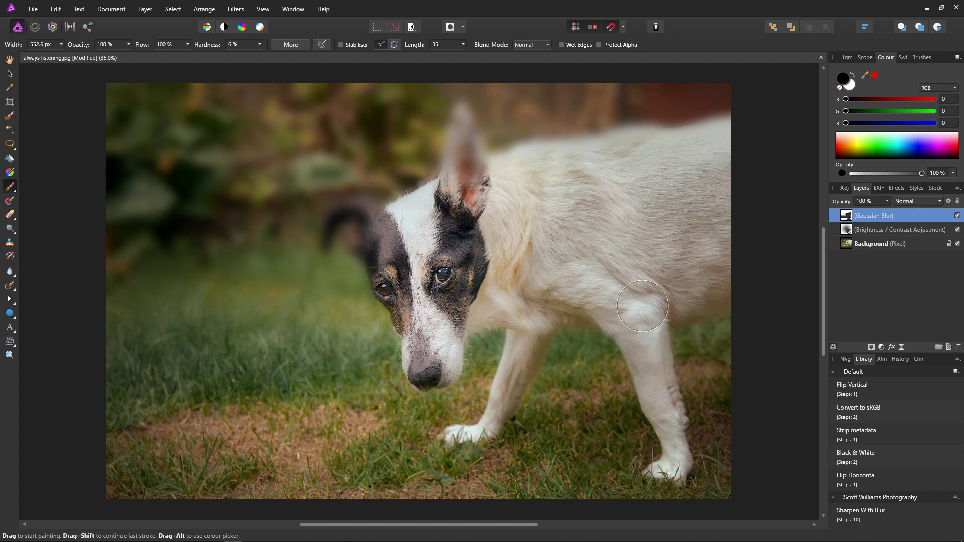
Refine the blur mask in black with smaller brushes of 299.1 px and 126.2 px along the dog's legs, back and both ears
key("bracketleft")
key("bracketleft")
key("bracketleft")
key("bracketleft")
mouse_move(647, 380)
left_mouse_down()
mouse_move(511, 308)
mouse_move(556, 309)
mouse_move(501, 415)
left_mouse_up()
mouse_move(463, 168)
left_mouse_down()
mouse_move(463, 136)
mouse_move(473, 202)
mouse_move(512, 154)
mouse_move(614, 138)
mouse_move(727, 130)
mouse_move(706, 142)
mouse_move(732, 161)
left_mouse_up()
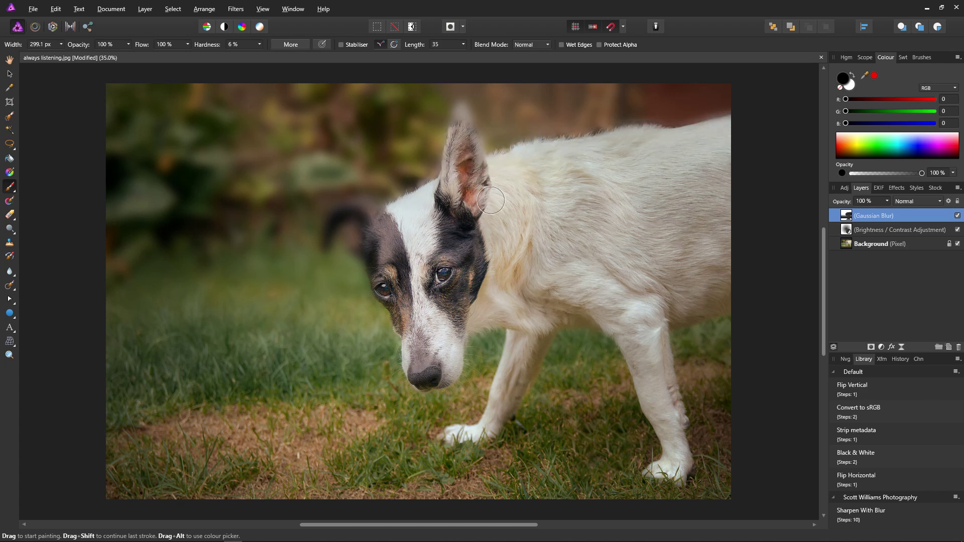
mouse_move(396, 208)
left_mouse_down()
mouse_move(362, 230)
mouse_move(376, 235)
mouse_move(386, 233)
mouse_move(368, 206)
mouse_move(338, 213)
mouse_move(325, 239)
mouse_move(364, 242)
mouse_move(352, 249)
left_mouse_up()
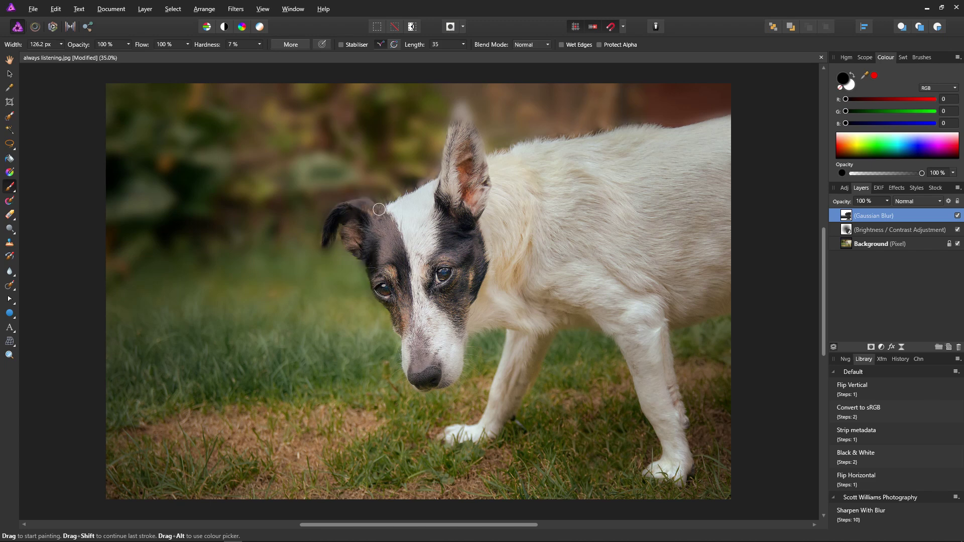
mouse_move(464, 108)
left_mouse_down()
mouse_move(456, 126)
mouse_move(463, 118)
left_mouse_up()
Reduce the live Gaussian Blur's radius to soften the background blur
double_click(848, 217)
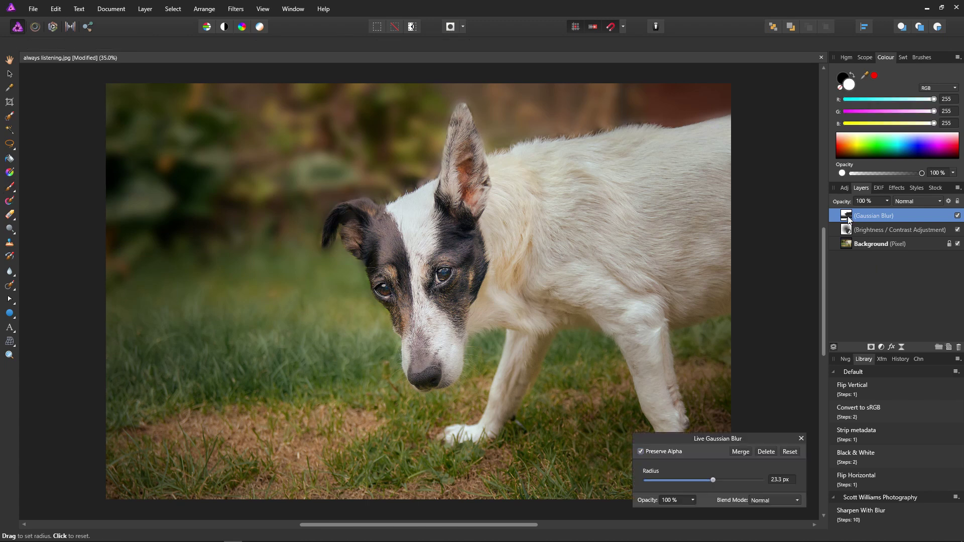
mouse_move(713, 480)
left_mouse_down()
mouse_move(659, 483)
mouse_move(709, 484)
mouse_move(671, 481)
mouse_move(698, 484)
left_mouse_up()
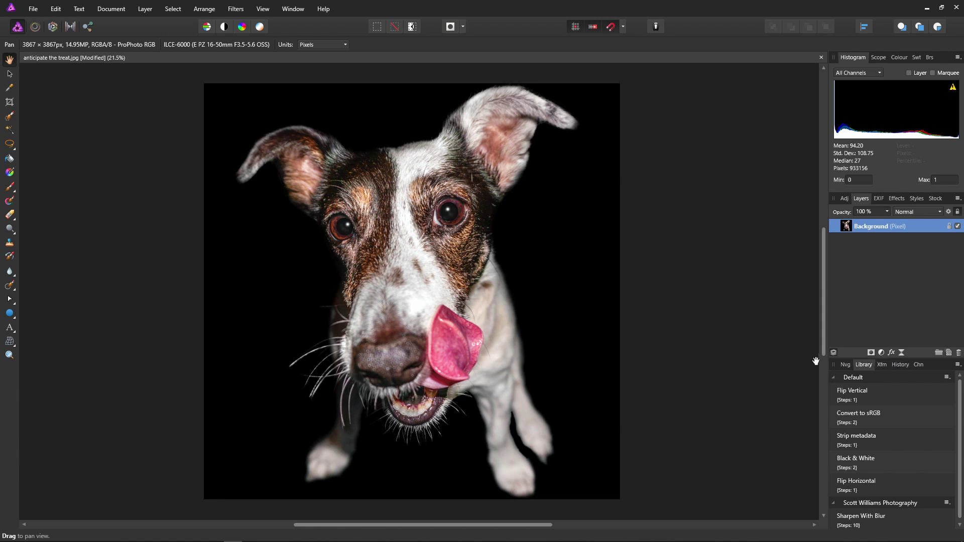
left_click(882, 352)
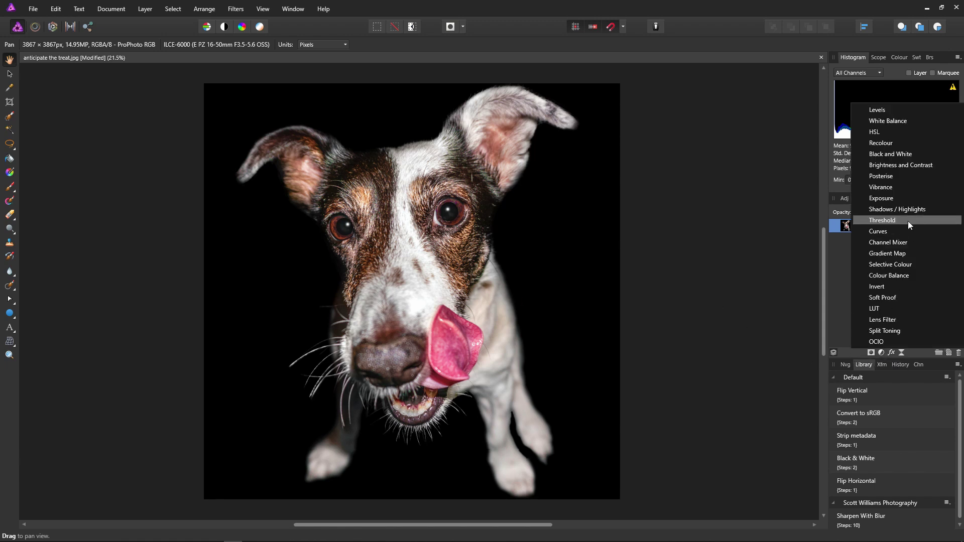
left_click(767, 318)
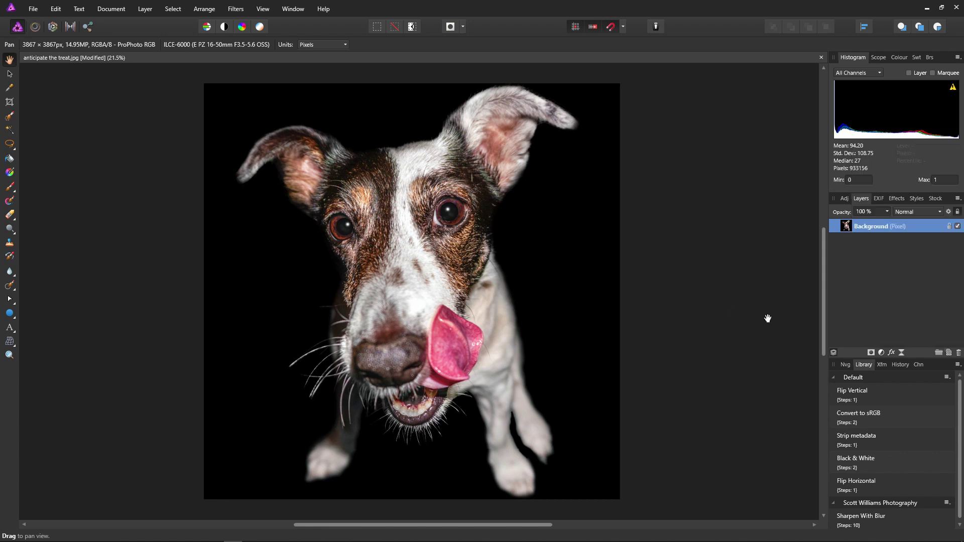
left_click(901, 352)
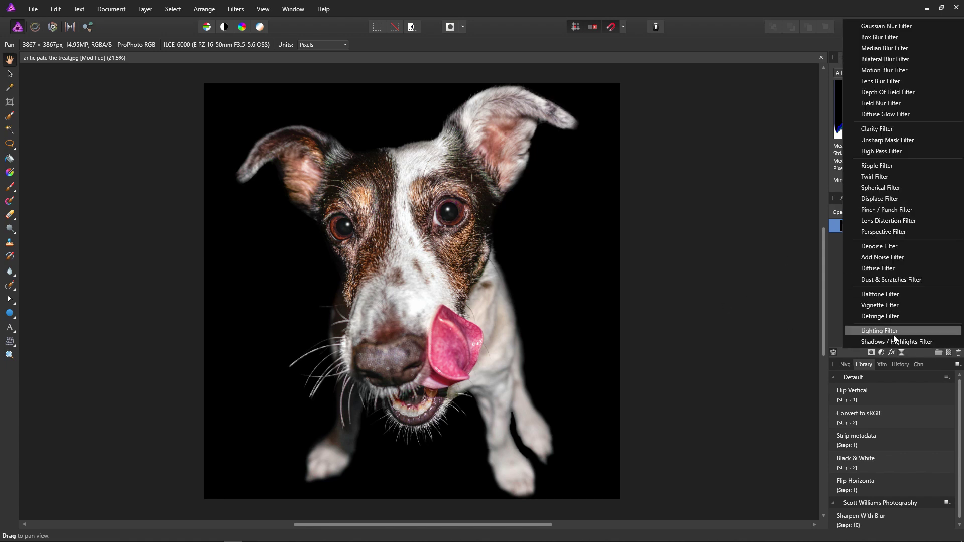
left_click(788, 345)
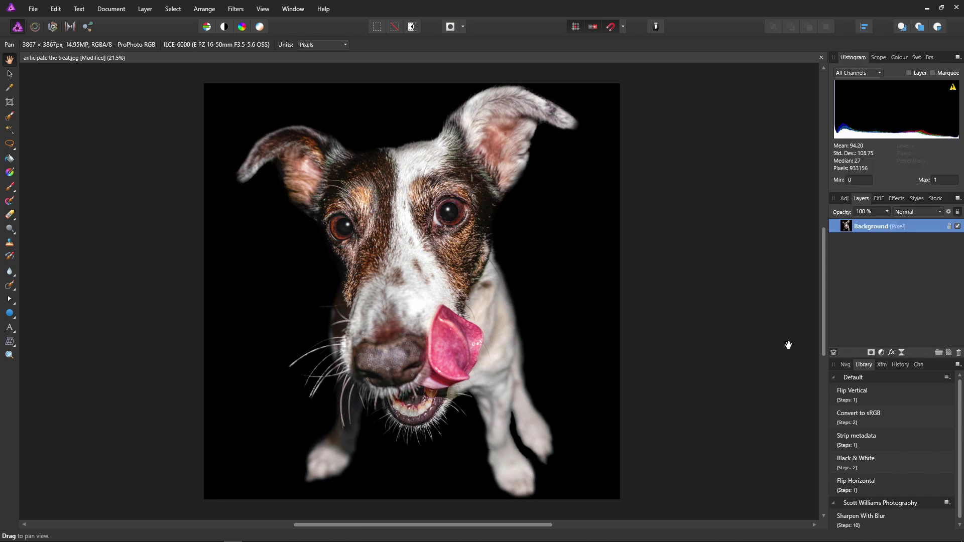
Add a Shadows / Highlights adjustment and a live Shadows / Highlights filter above the background of anticipate the treat.jpg
left_click(881, 353)
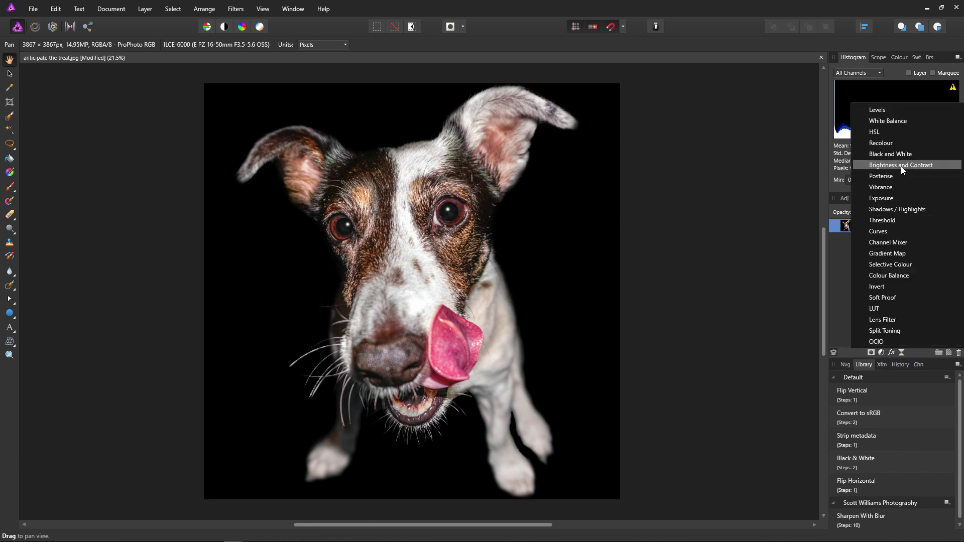
left_click(900, 210)
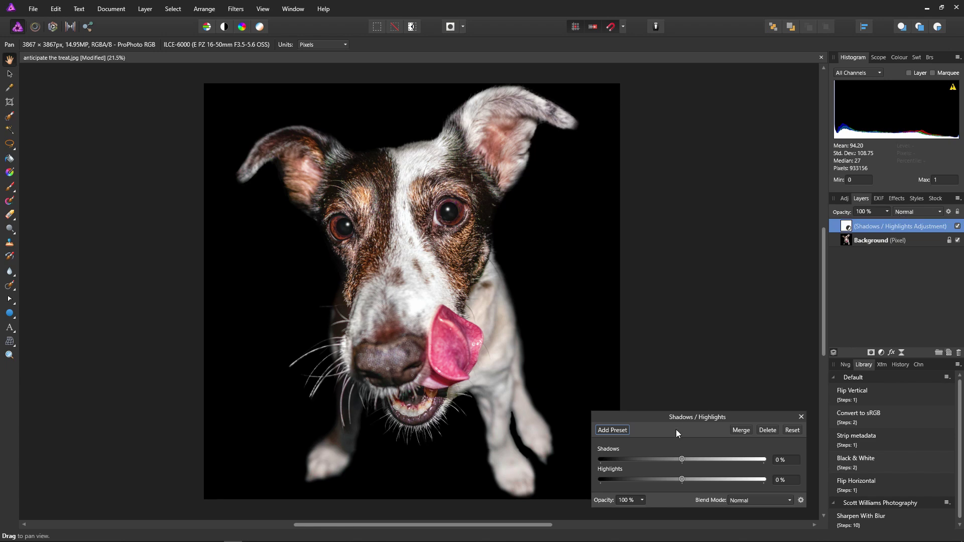
left_click(902, 352)
left_click(902, 345)
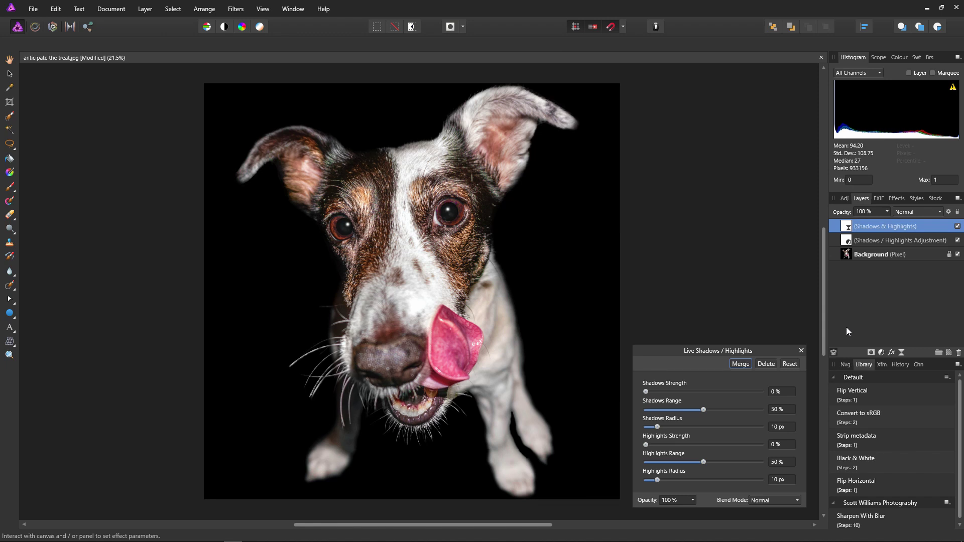
Try raising Shadows to 159% in the Shadows / Highlights adjustment and return it to 0%
left_click(863, 242)
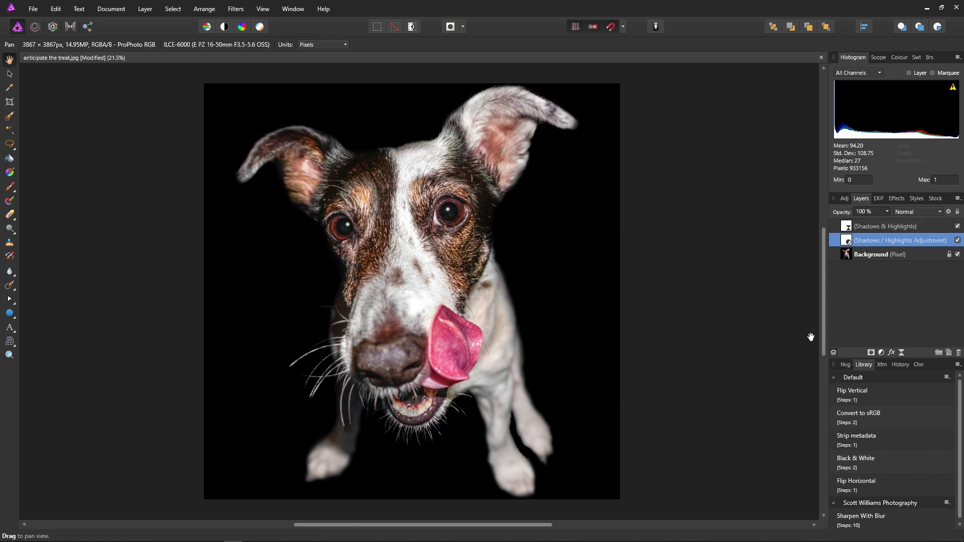
double_click(847, 242)
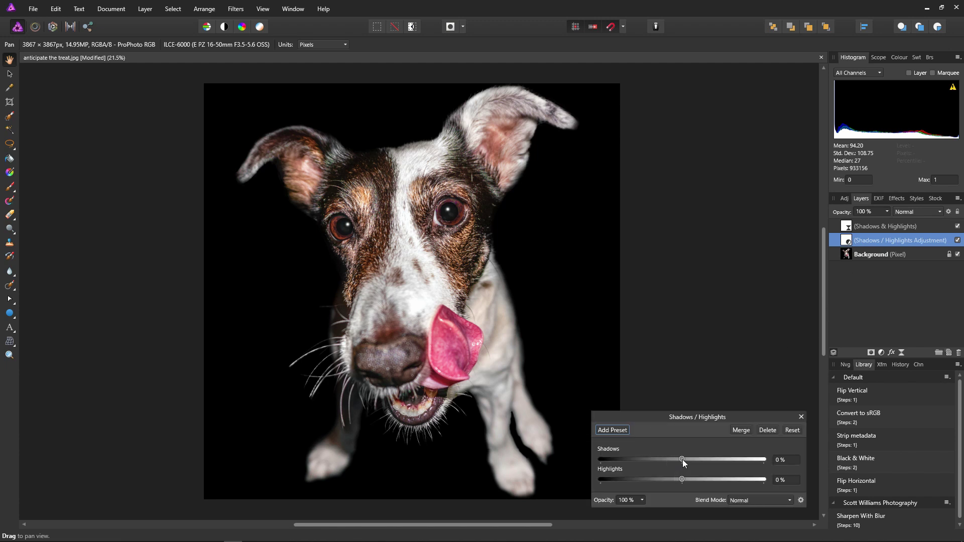
left_click_drag(683, 459, 754, 466)
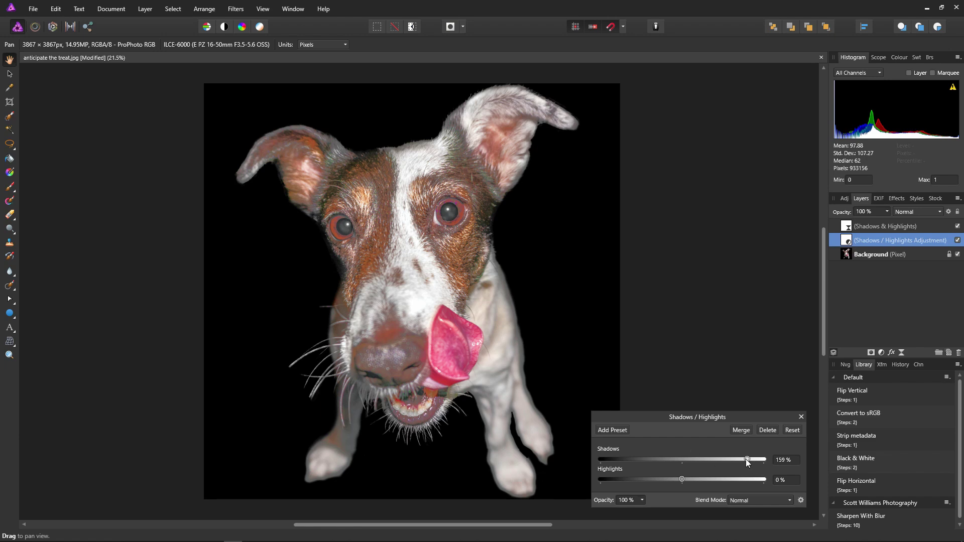
left_click_drag(747, 460, 685, 461)
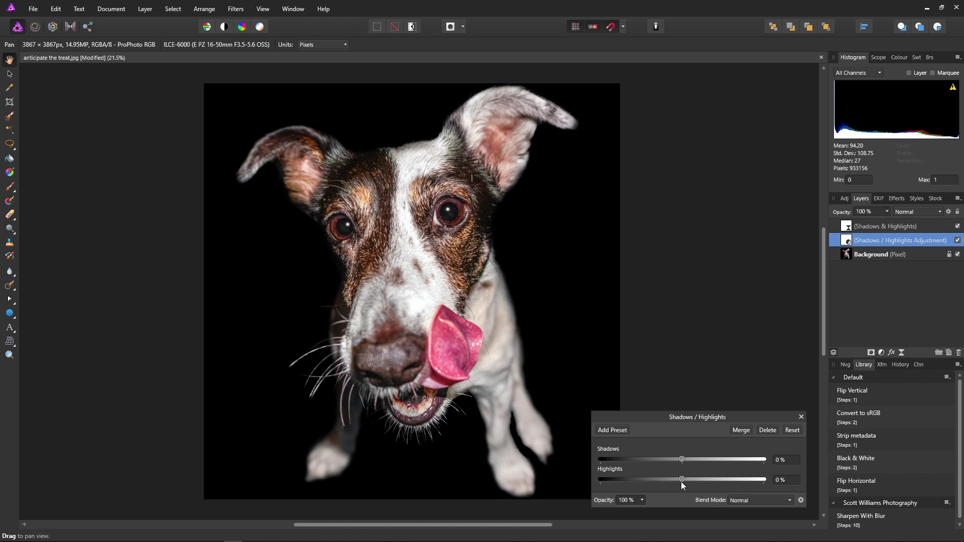
Darken the dog's highlights with the Shadows / Highlights adjustment, trying -51% and -44% before easing the effect back slightly
left_click_drag(682, 477, 661, 481)
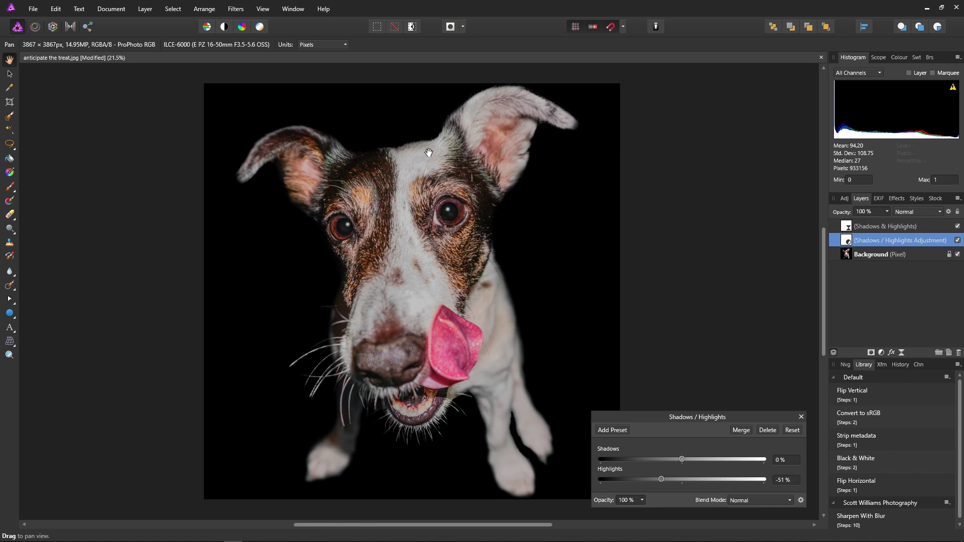
mouse_move(661, 479)
left_mouse_down()
mouse_move(682, 480)
mouse_move(666, 483)
left_mouse_up()
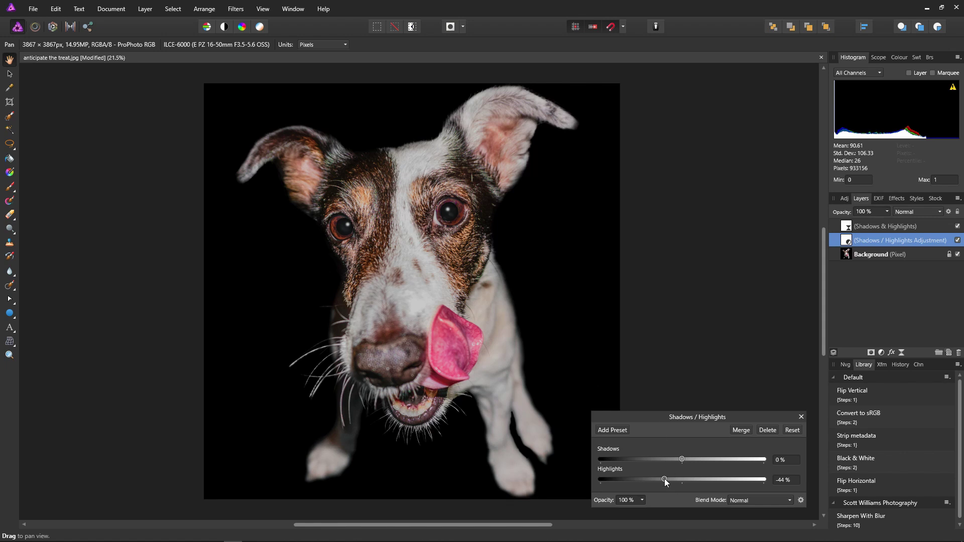
mouse_move(665, 478)
left_mouse_down()
mouse_move(681, 480)
mouse_move(672, 483)
left_mouse_up()
left_click(801, 417)
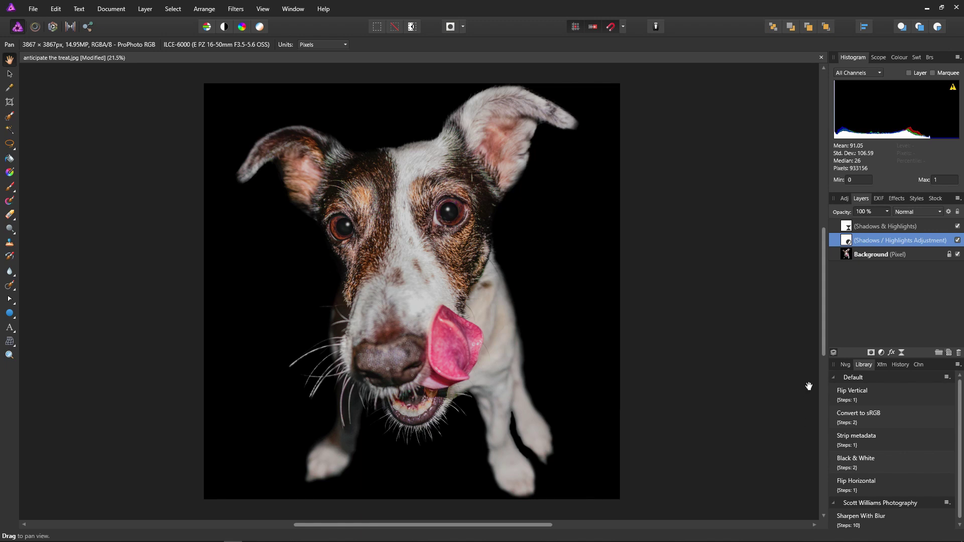
Hide the Shadows / Highlights adjustment and open the settings of the live Shadows / Highlights filter
left_click(957, 241)
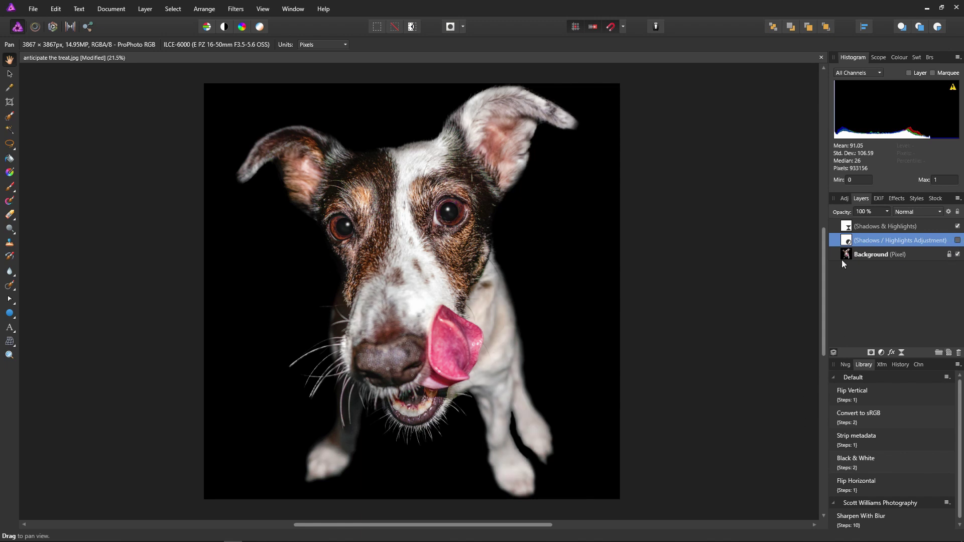
double_click(847, 230)
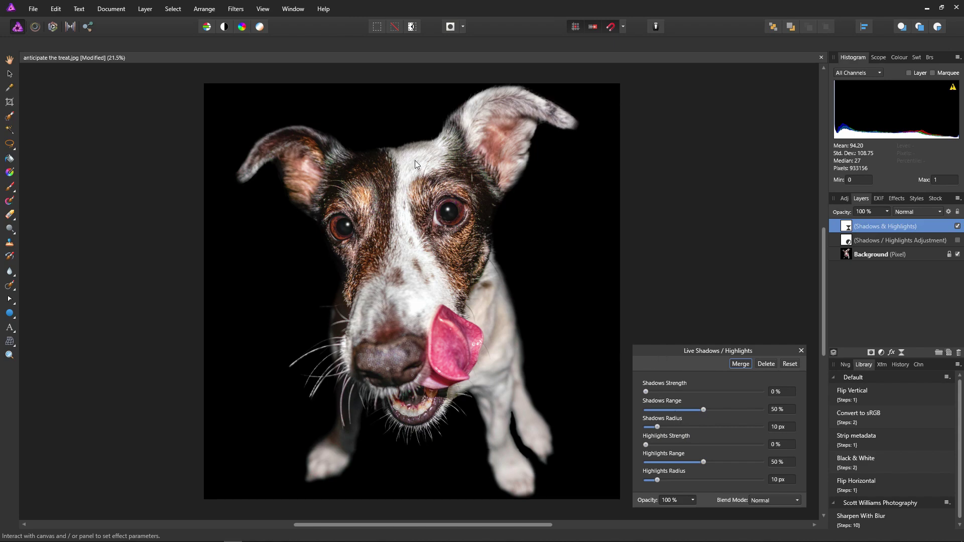
scroll(413, 157, "up", 5)
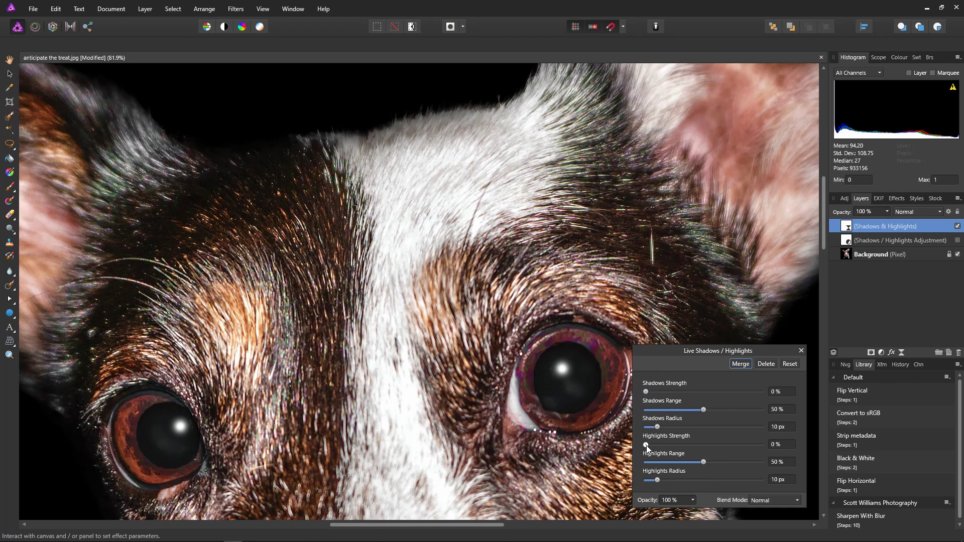
Try Highlights Strength at 26% and 40% in the live Shadows / Highlights filter, and return it to 0%
left_click_drag(647, 445, 674, 447)
scroll(491, 277, "down", 8)
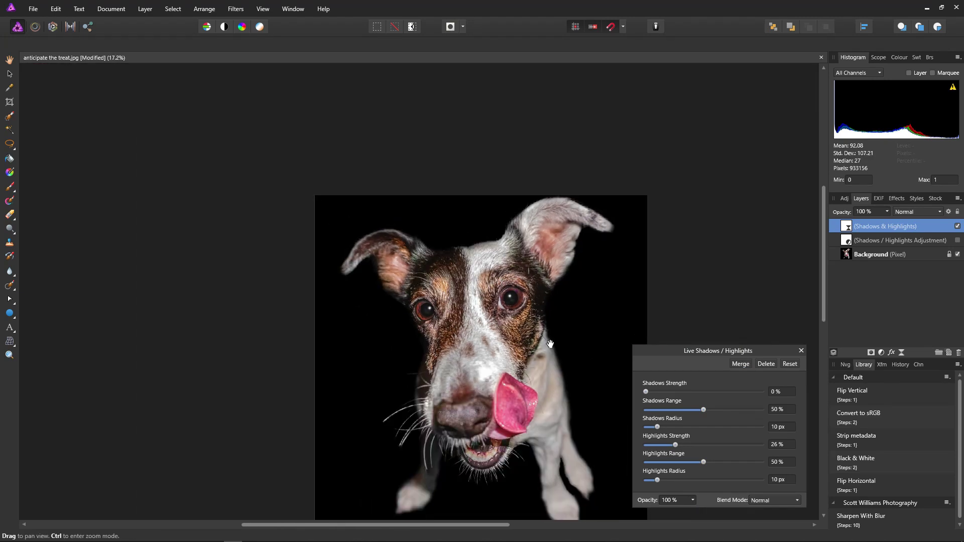
left_click_drag(508, 279, 474, 204)
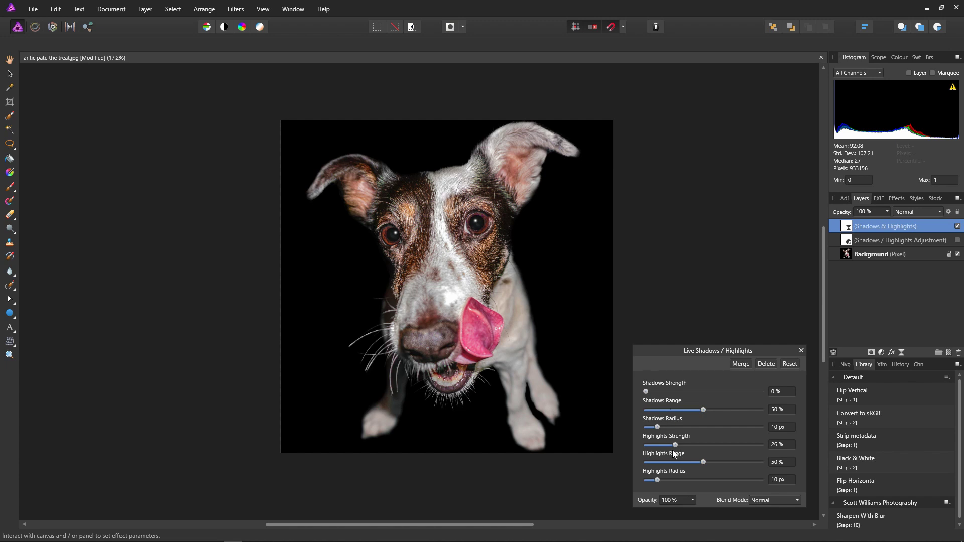
mouse_move(676, 448)
left_mouse_down()
mouse_move(641, 450)
mouse_move(685, 452)
left_mouse_up()
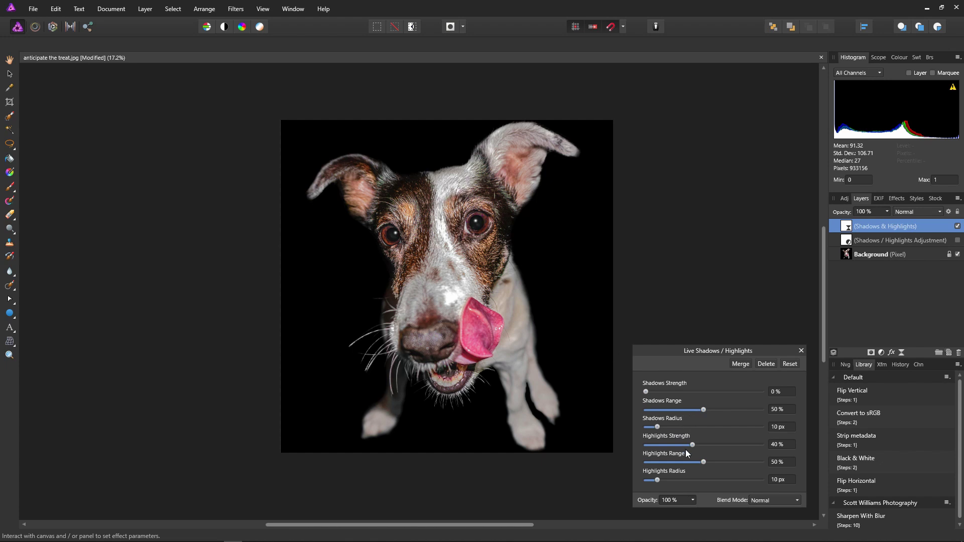
left_click_drag(692, 448, 646, 445)
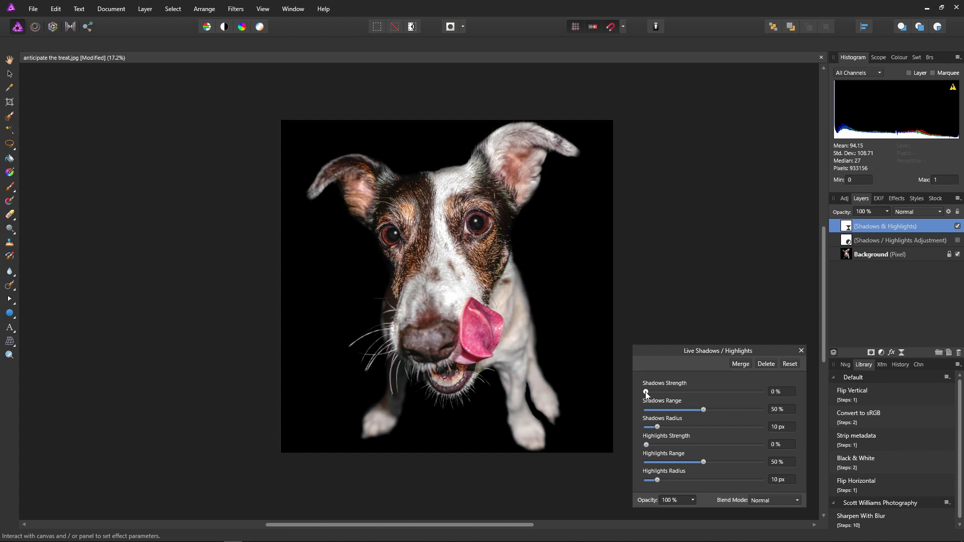
Raise Shadows Strength to 22% in the live filter and inspect the dog's fur up close
left_click_drag(646, 394, 671, 397)
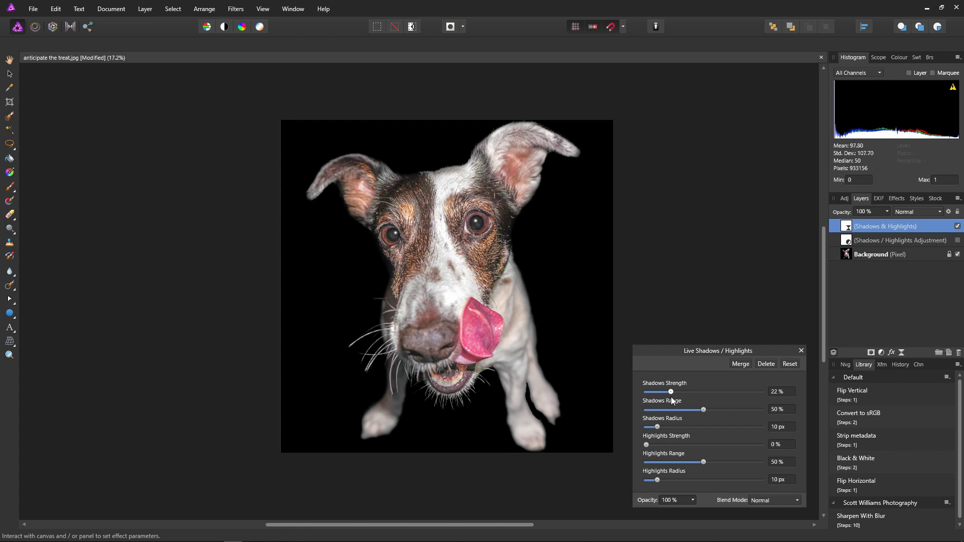
scroll(458, 230, "up", 6)
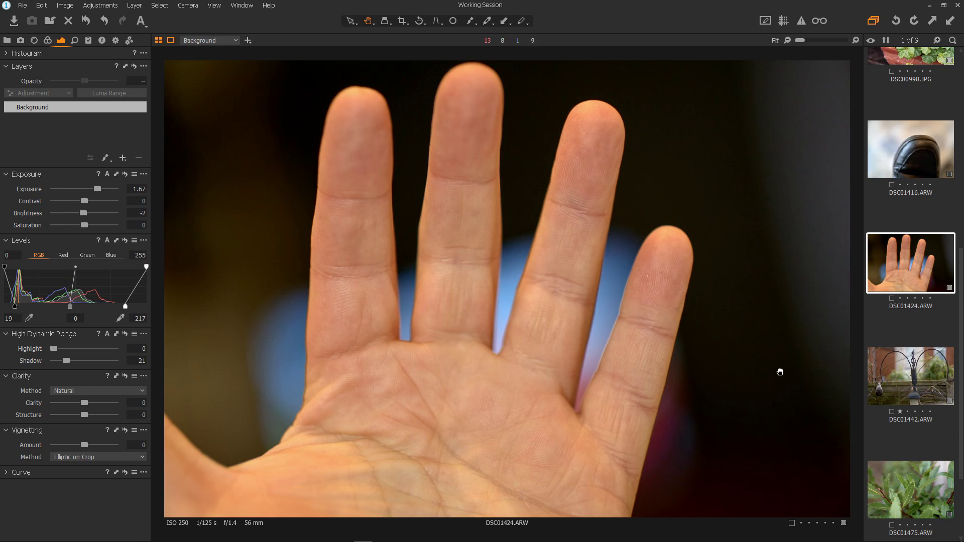
Switch to Capture One and send DSC01424.ARW to Affinity Photo for editing as an uncompressed 16-bit sRGB TIFF at 300 px/in
right_click(899, 260)
mouse_move(858, 311)
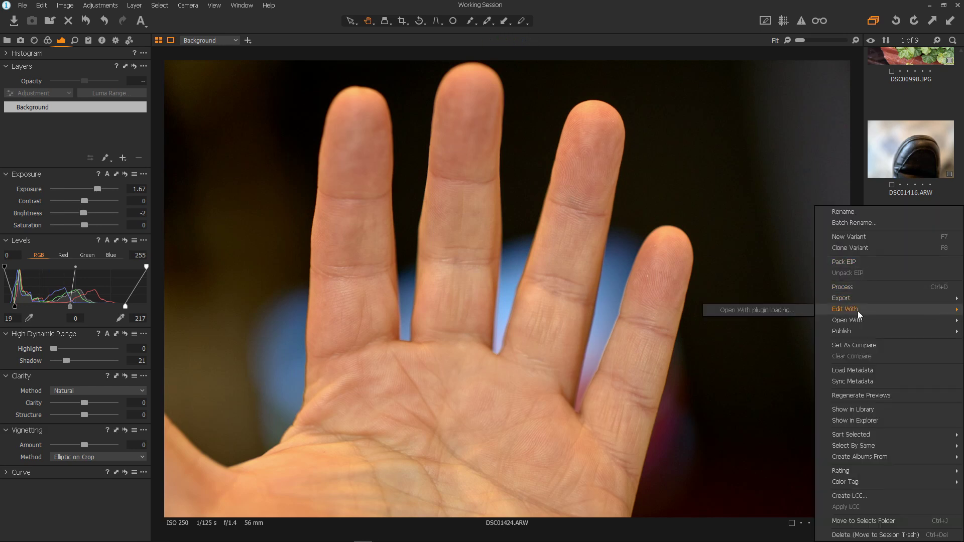
left_click(772, 310)
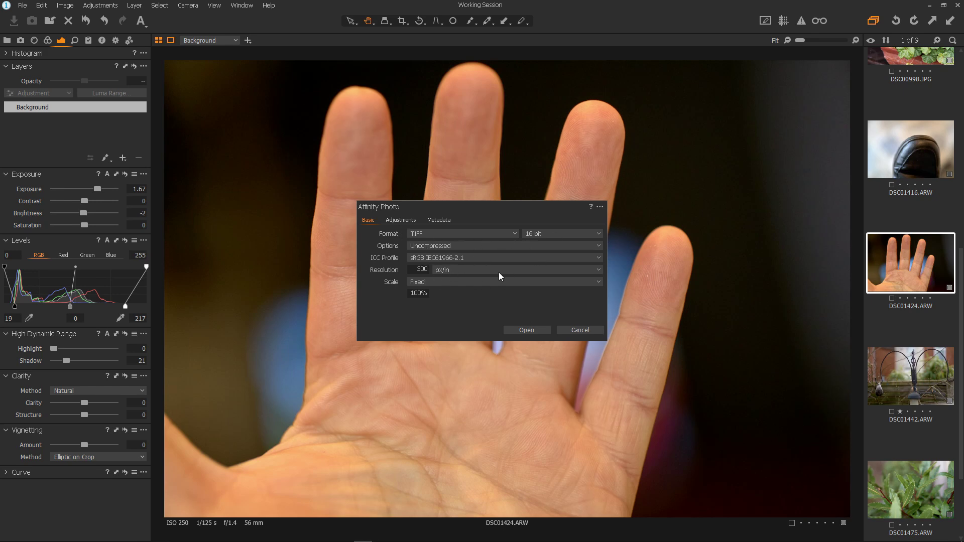
left_click(526, 330)
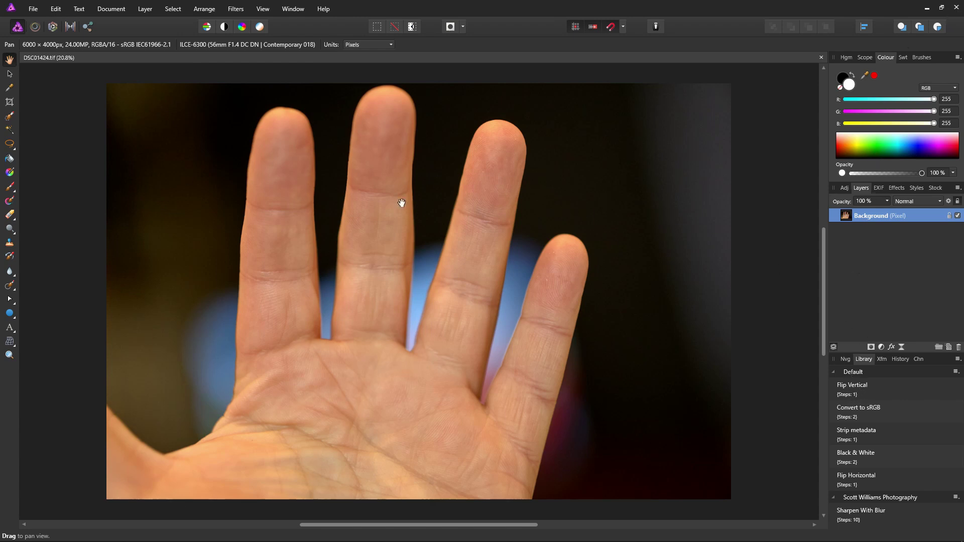
Close Affinity Photo, return to Capture One and locate DSC01424.tif beside the original raw file
left_click(956, 7)
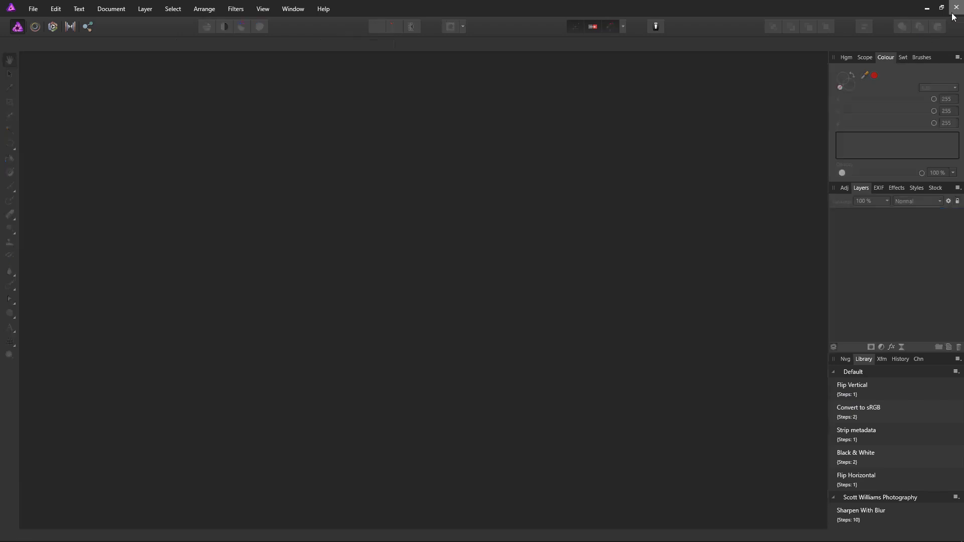
left_click(902, 376)
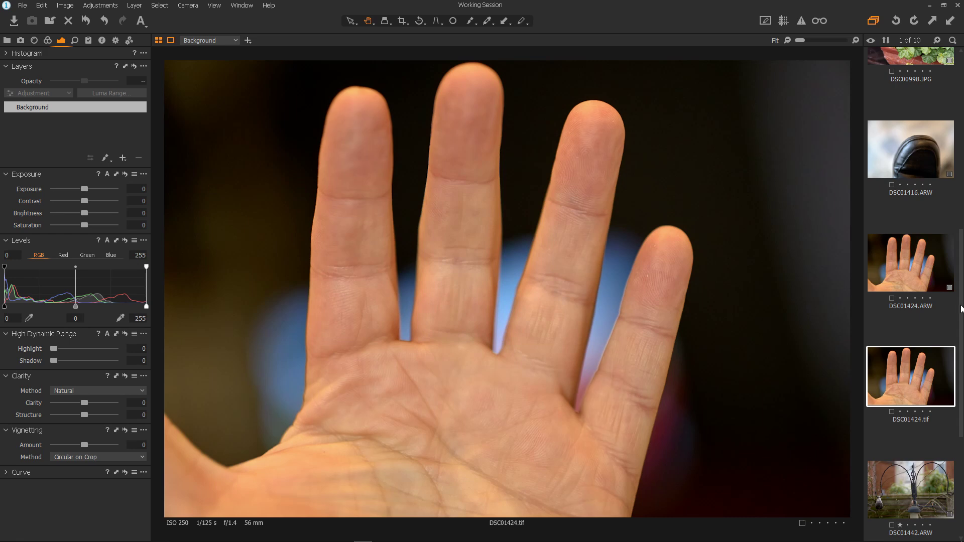
scroll(956, 390, "down", 3)
scroll(956, 390, "up", 5)
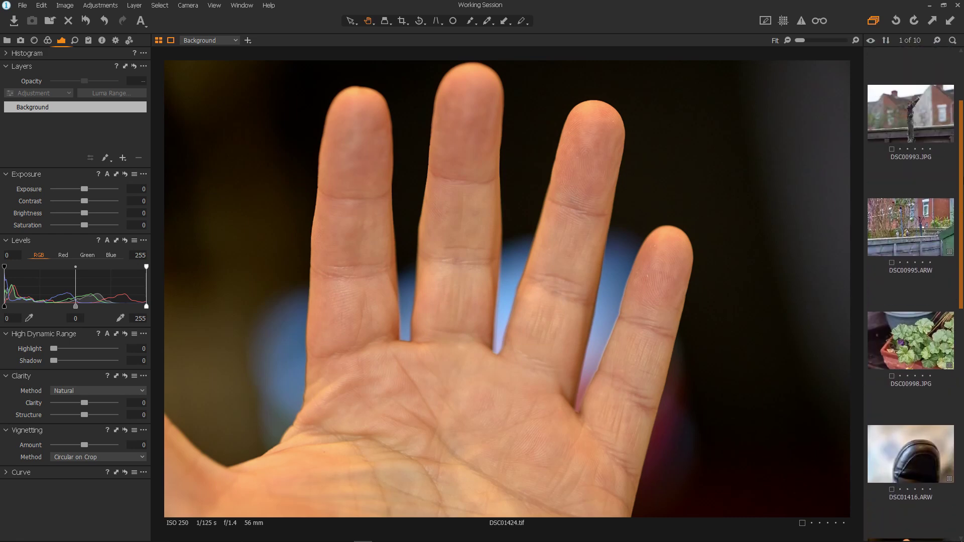
scroll(959, 290, "down", 1)
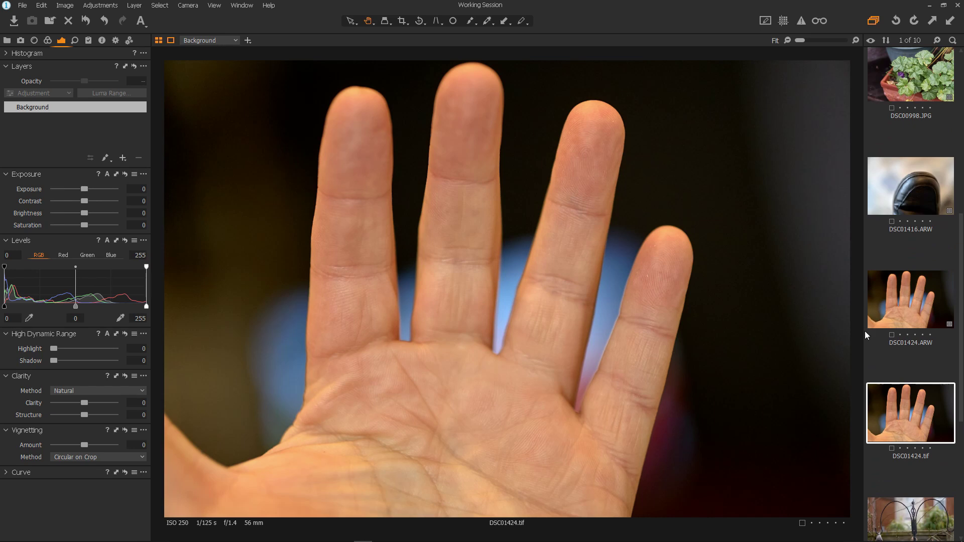
Set the exposure of the hand photo DSC01424.ARW to 1.02 and of the shoe photo DSC01416.ARW to 1.25
left_click(925, 301)
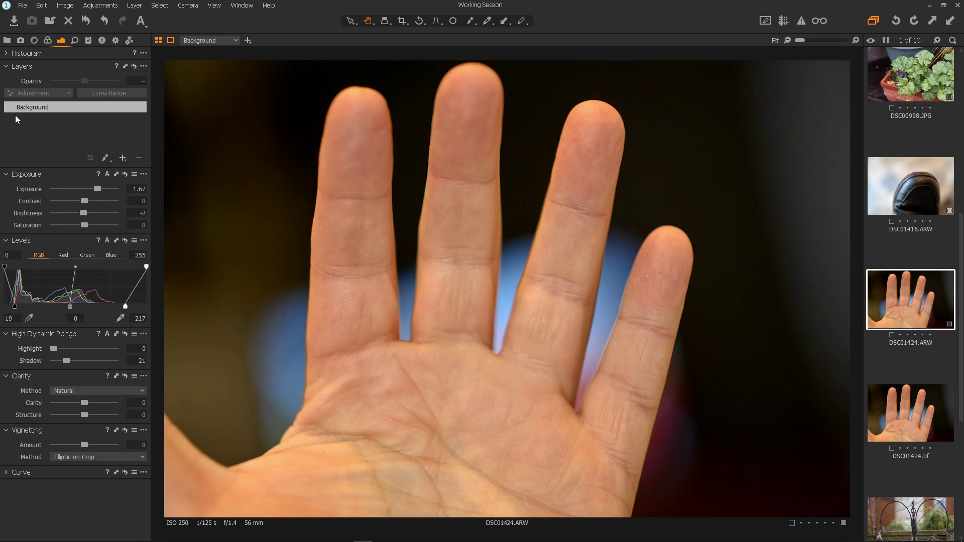
mouse_move(86, 191)
left_mouse_down()
mouse_move(77, 192)
mouse_move(92, 194)
left_mouse_up()
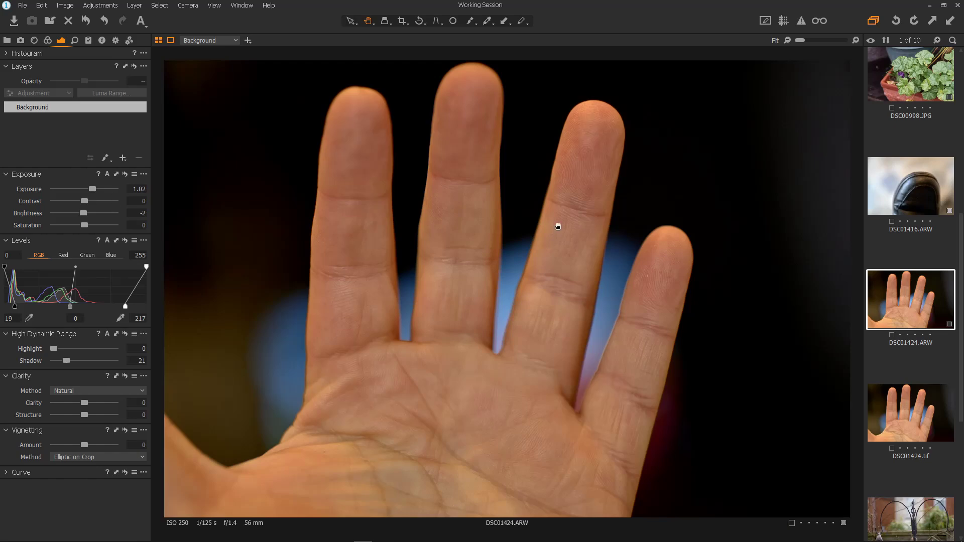
left_click(901, 201)
mouse_move(89, 190)
left_mouse_down()
mouse_move(77, 191)
mouse_move(94, 194)
left_mouse_up()
scroll(914, 400, "down", 3)
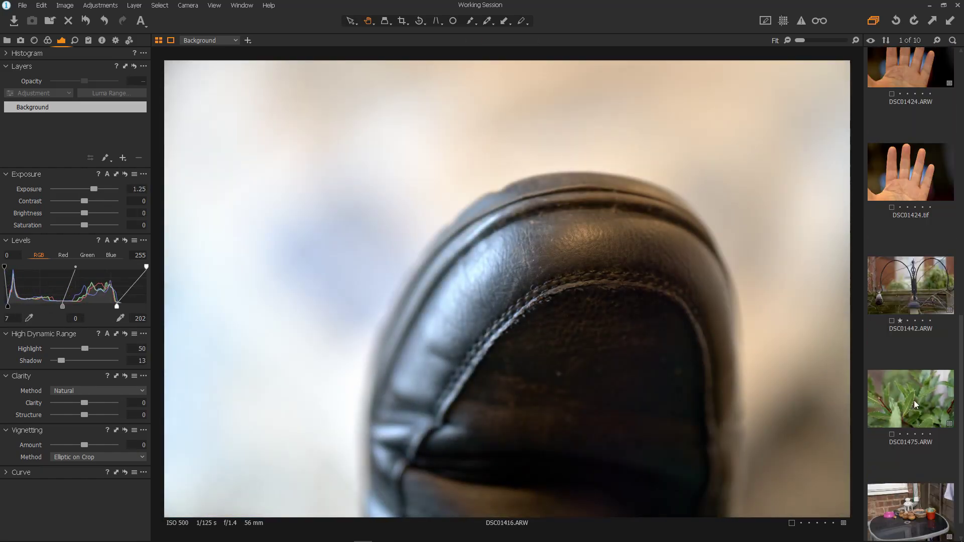
Adjust the exposure of the bird feeder photo DSC01442.ARW and set the leaf photo DSC01475.ARW to 1.65
left_click(905, 297)
mouse_move(95, 189)
left_mouse_down()
mouse_move(84, 190)
mouse_move(100, 198)
mouse_move(80, 192)
mouse_move(93, 194)
left_mouse_up()
key("Right")
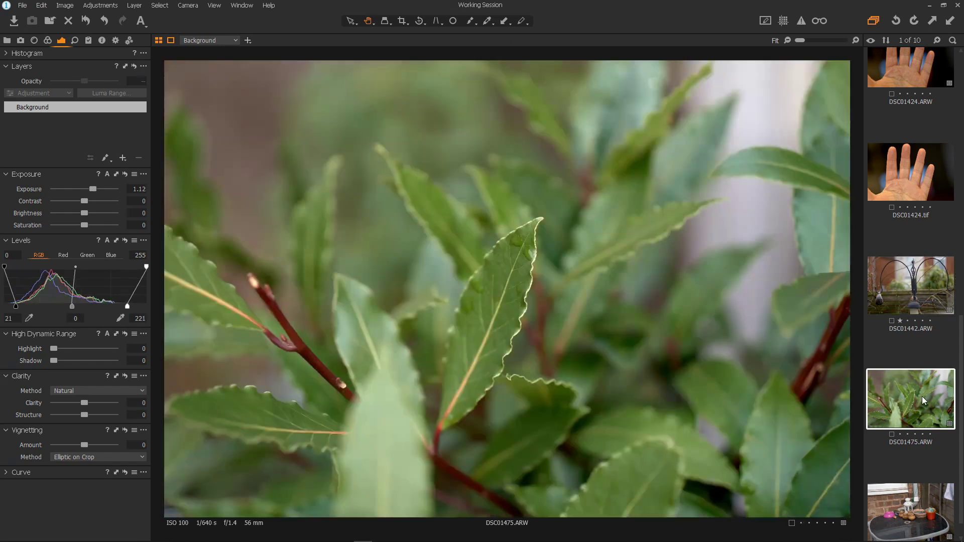
mouse_move(92, 189)
left_mouse_down()
mouse_move(77, 188)
mouse_move(97, 194)
mouse_move(77, 189)
mouse_move(89, 194)
left_mouse_up()
Switch between DSC01442.ARW and DSC01475.ARW to compare their adjusted exposures
left_click(900, 287)
key("Left")
left_click(932, 287)
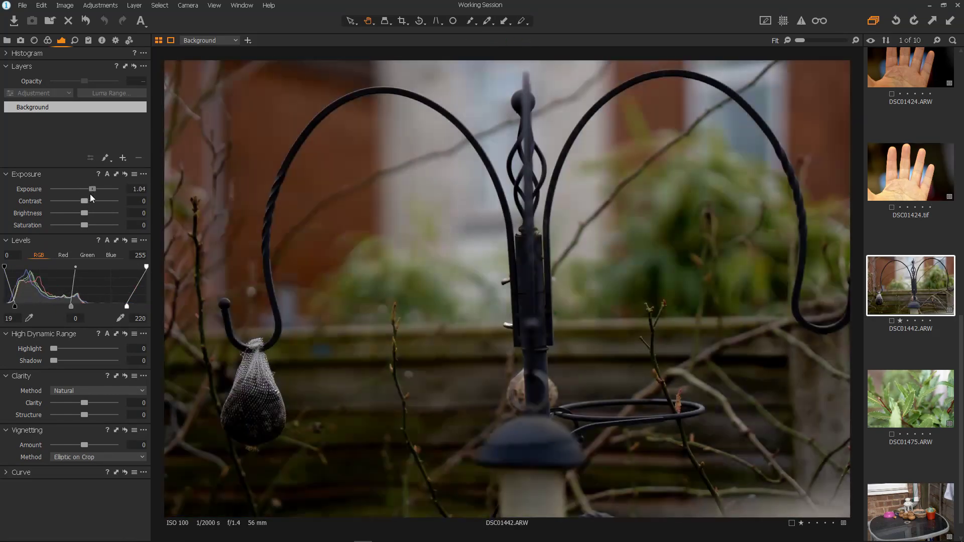
left_click(915, 400)
left_click(901, 305)
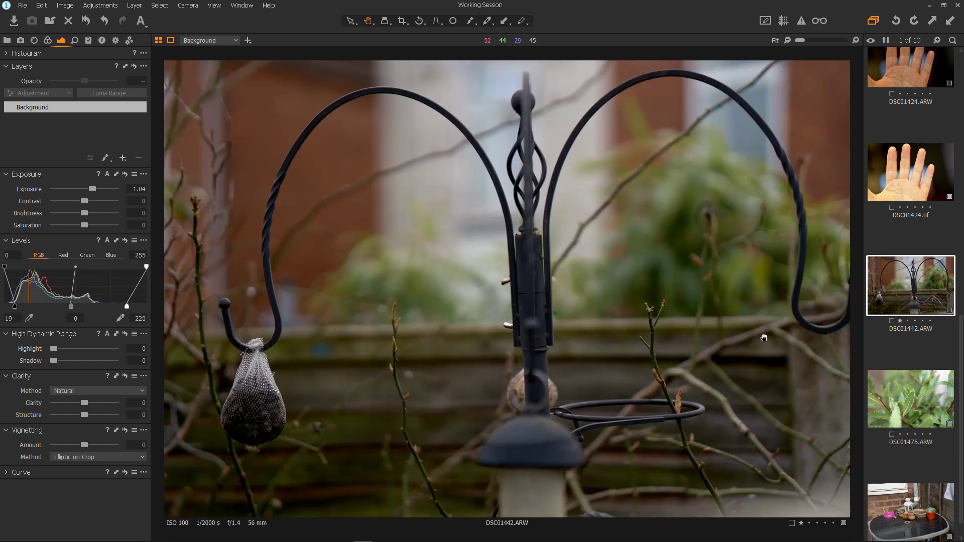
left_click(873, 384)
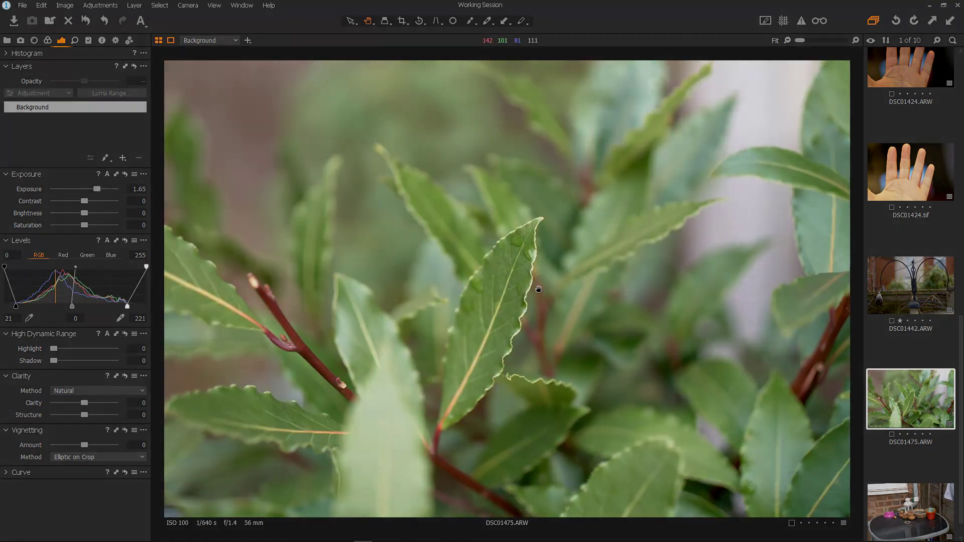